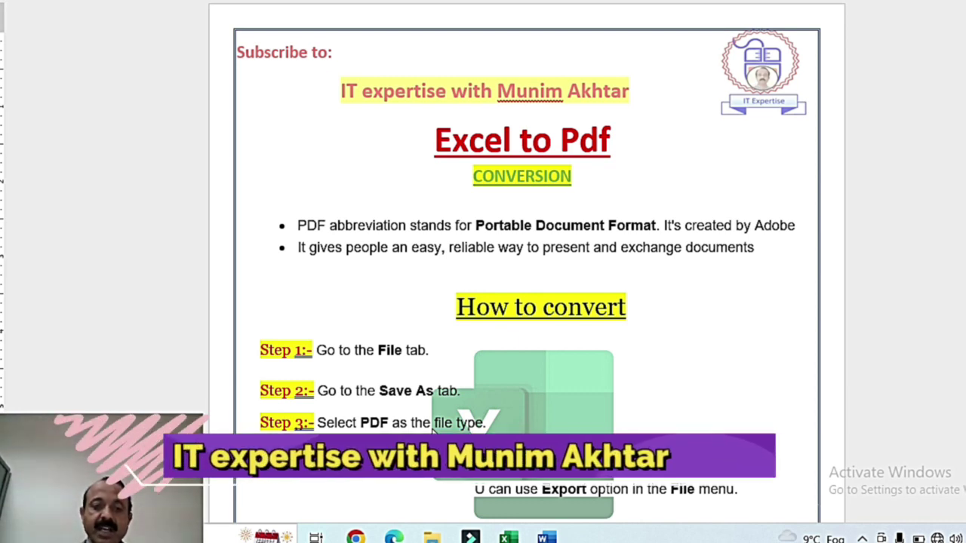
Step: Scroll down through the Excel to Pdf steps in Word toward the How to convert section
key(Down)
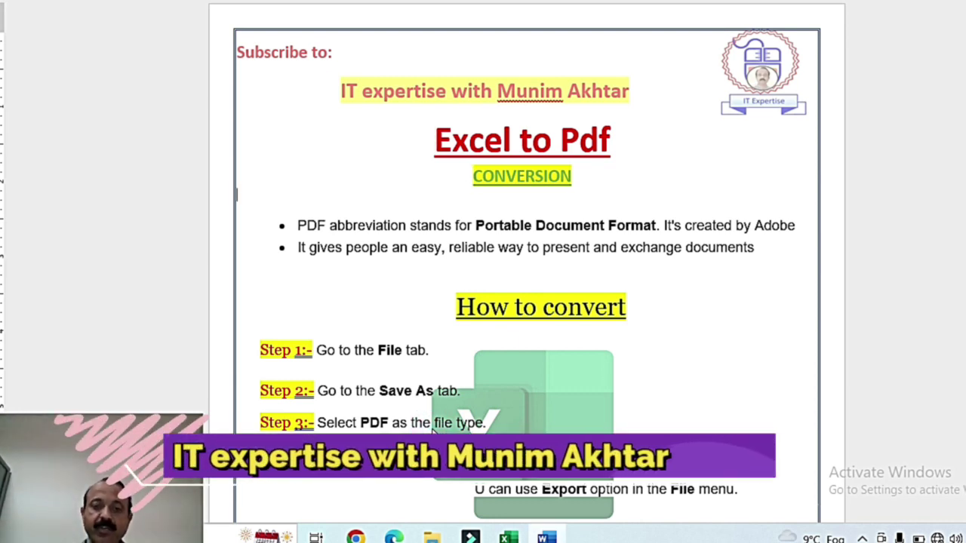
key(Down)
key(Down)
key(Down)
key(Down)
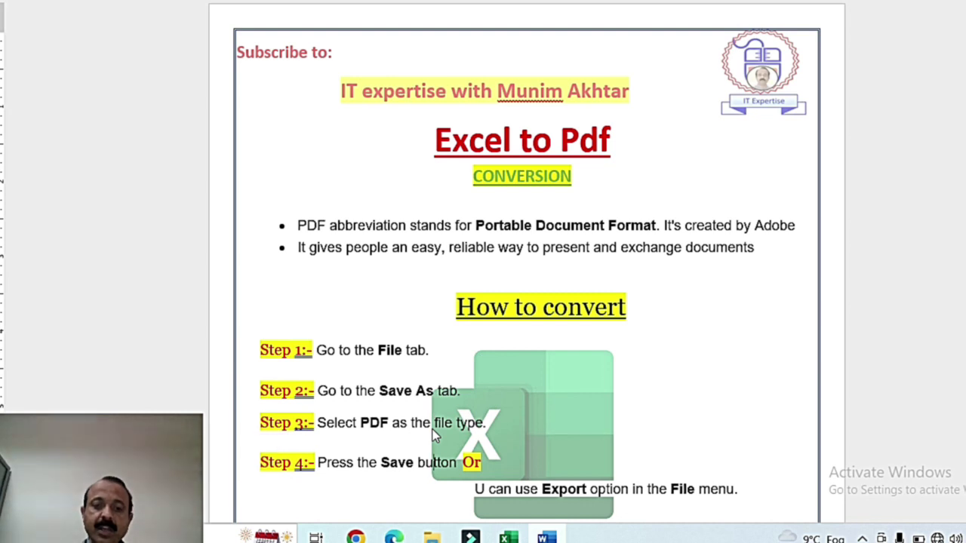
scroll(433, 430, down, 4)
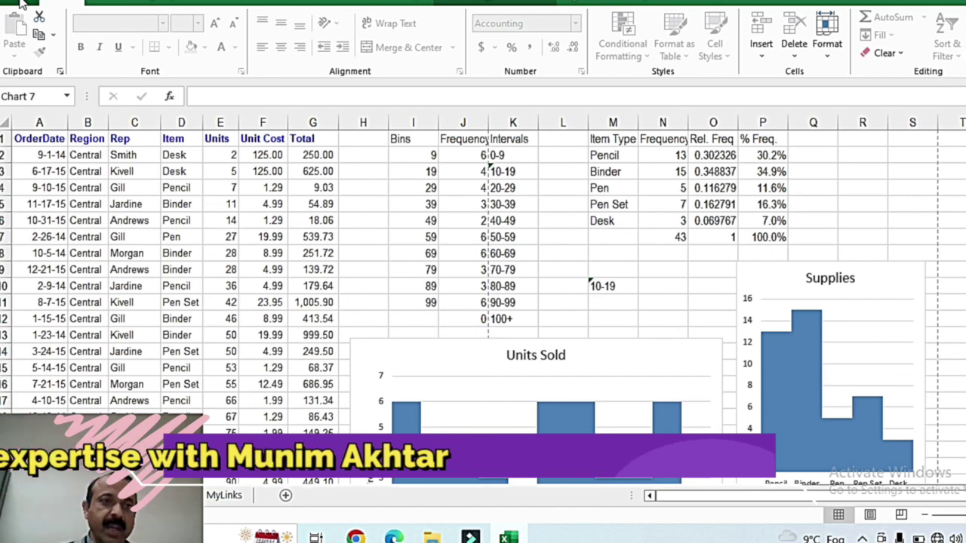
Step: Save the workbook to the Desktop as a PDF file named 'excel to pdf'
click(21, 3)
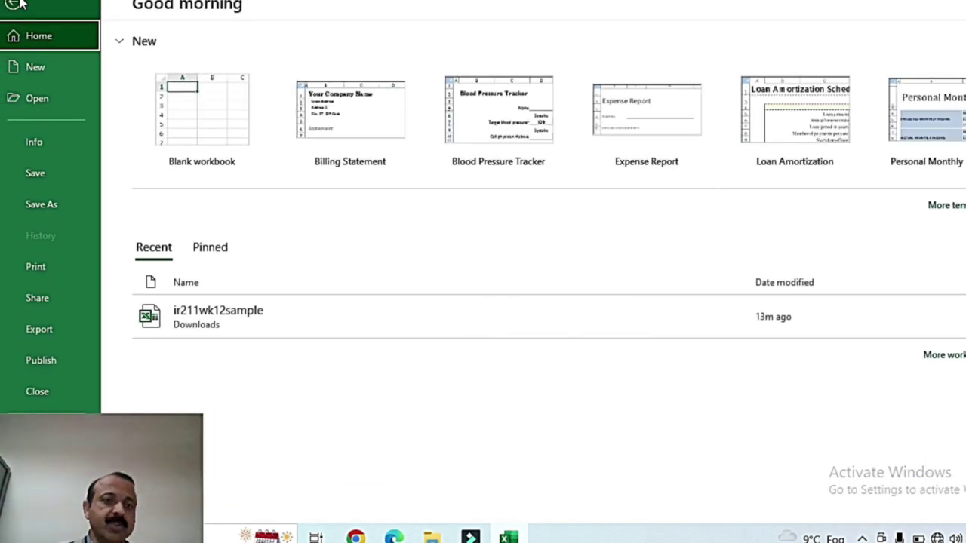
click(58, 203)
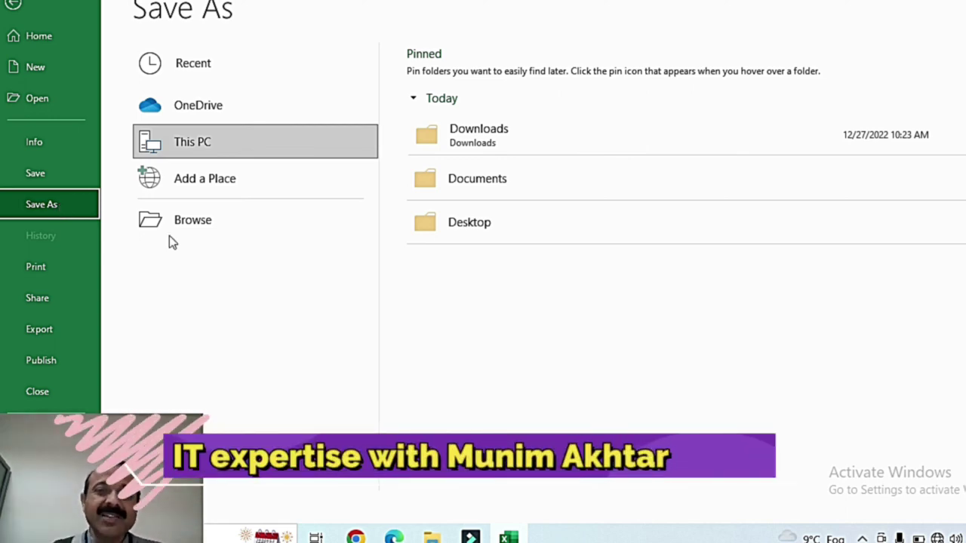
click(507, 226)
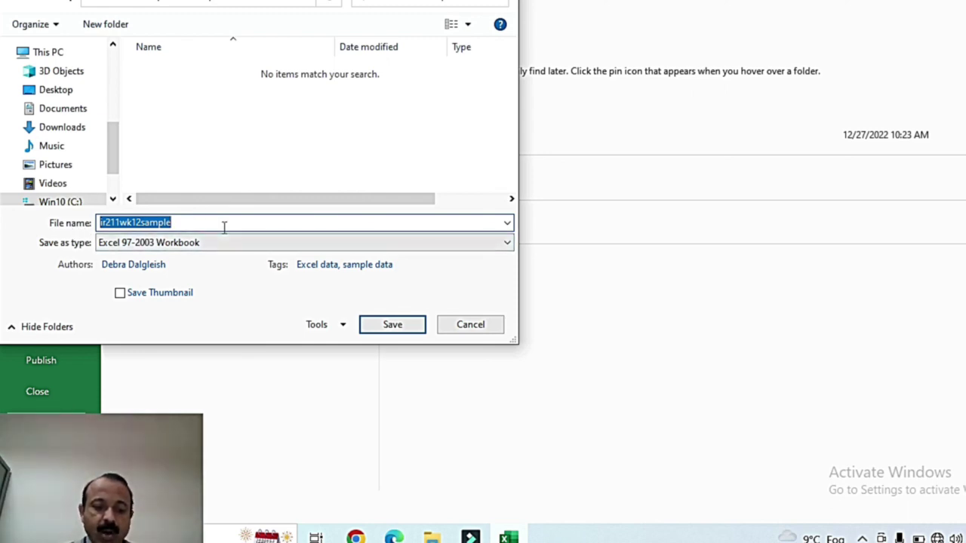
text(excel to pdf)
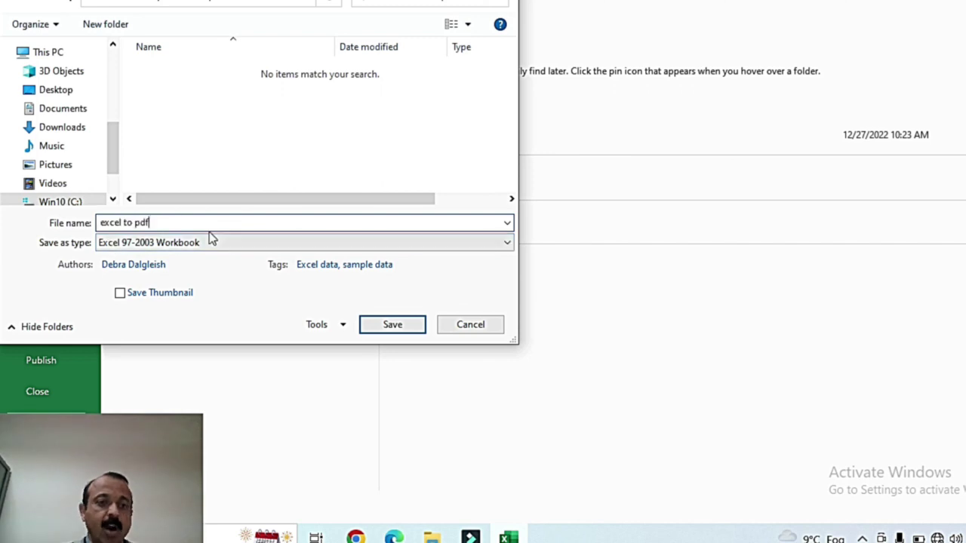
click(115, 243)
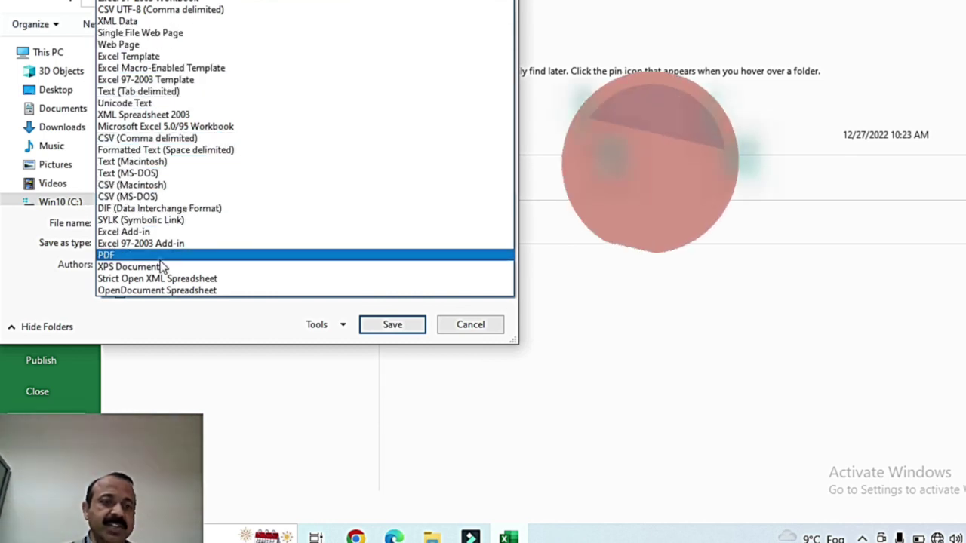
click(124, 256)
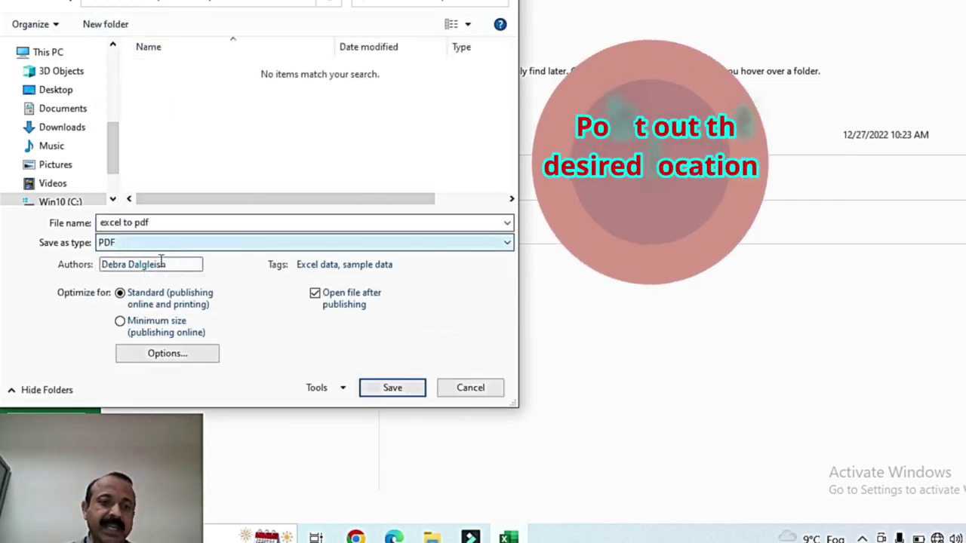
click(399, 390)
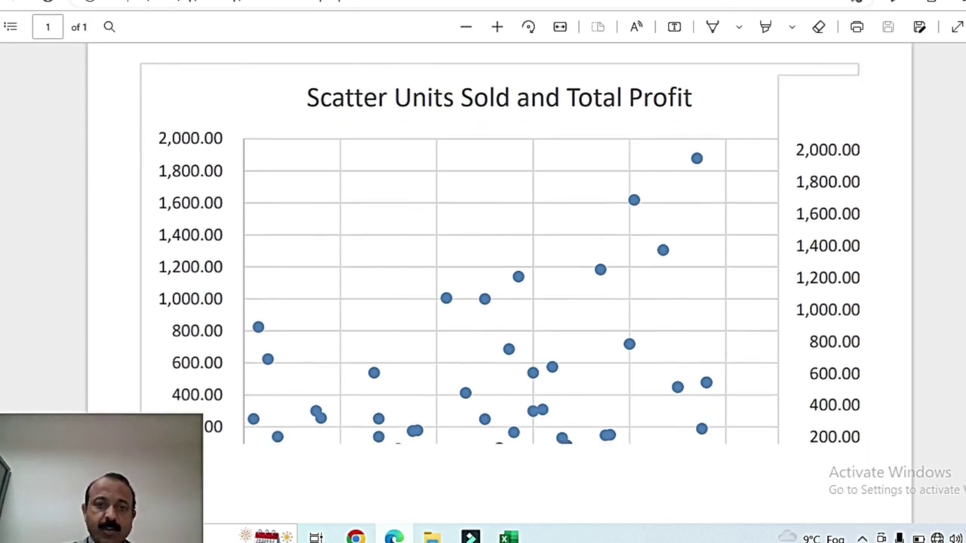
Step: Scroll through the one-page Scatter Units Sold and Total Profit PDF in Edge
scroll(959, 308, down, 2)
scroll(959, 183, up, 2)
scroll(962, 183, down, 2)
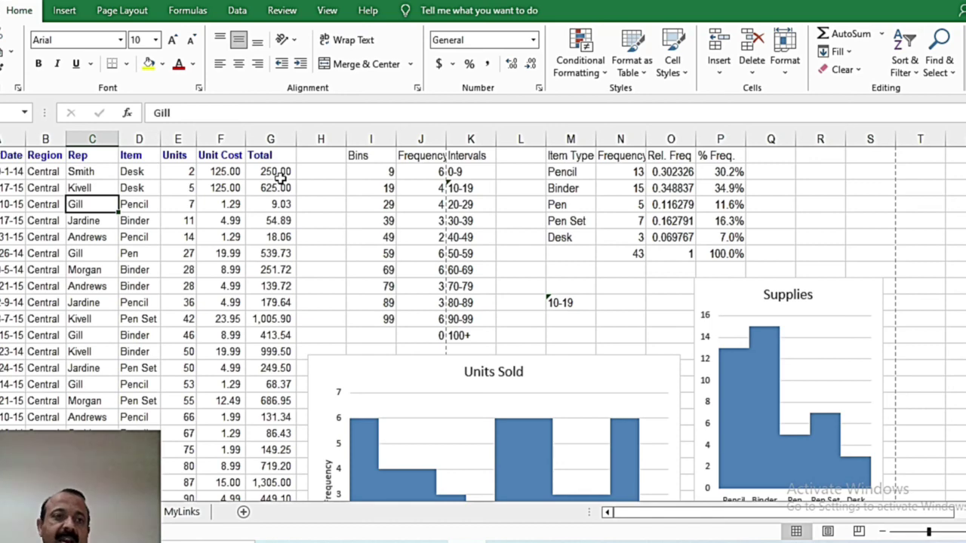
Step: Save the workbook to the Desktop as the PDF file 'ir211wk12sample1'
click(2, 10)
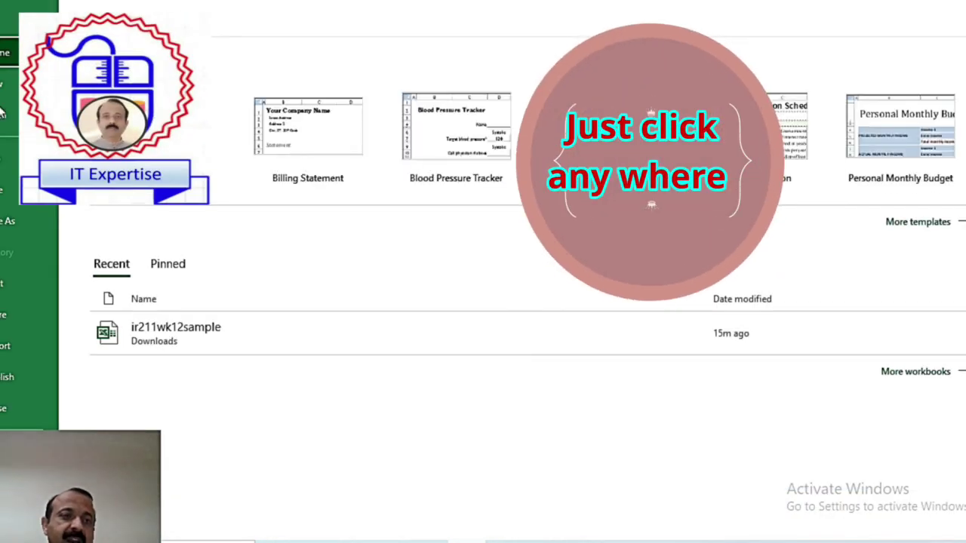
click(5, 227)
click(414, 240)
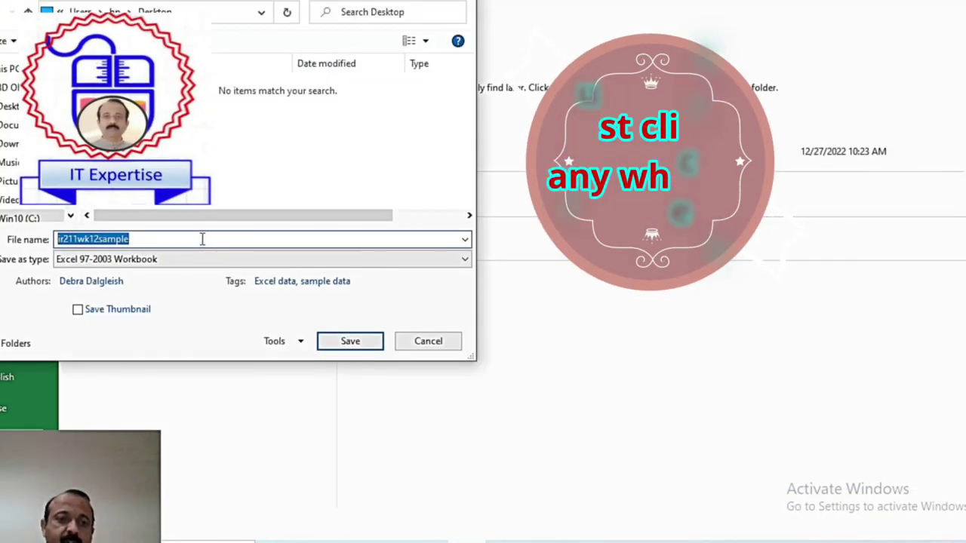
click(202, 239)
text(1)
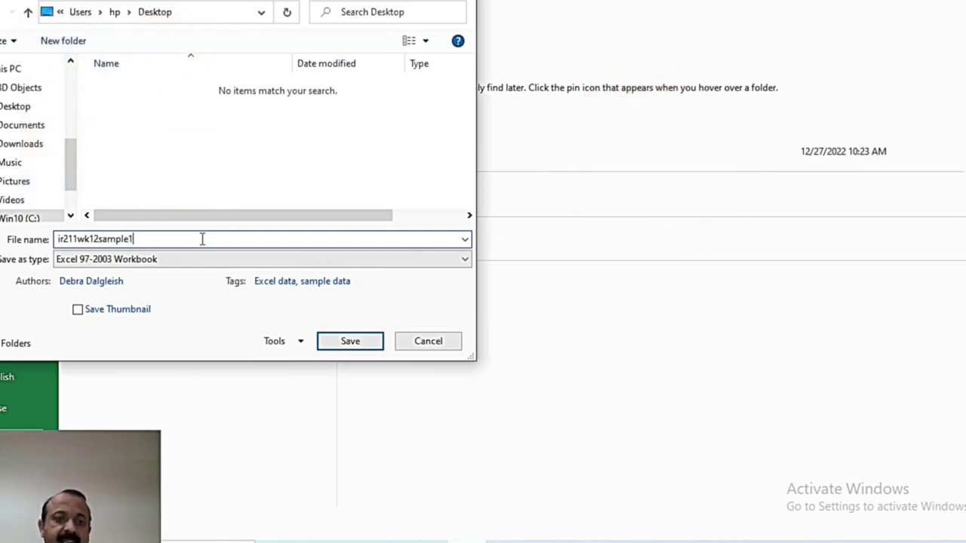
click(202, 257)
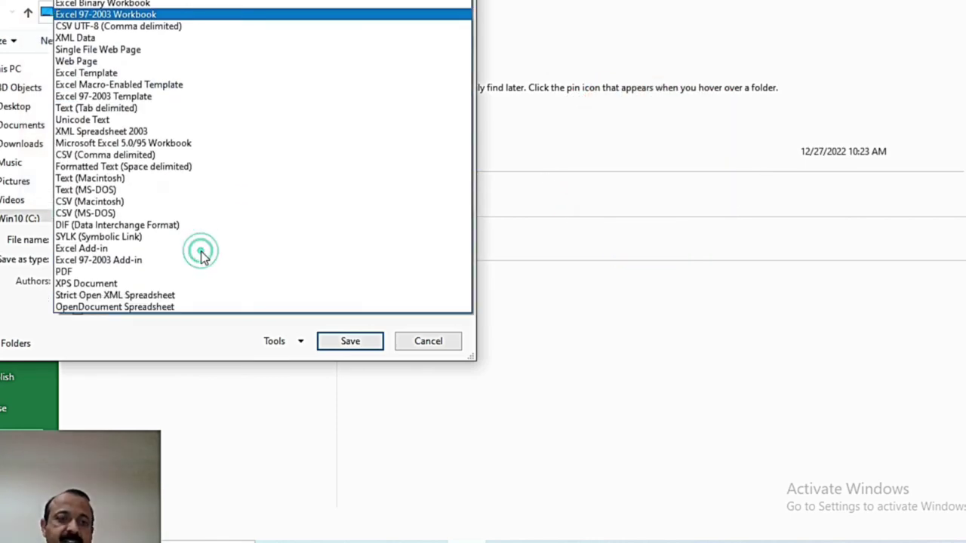
click(136, 273)
click(350, 403)
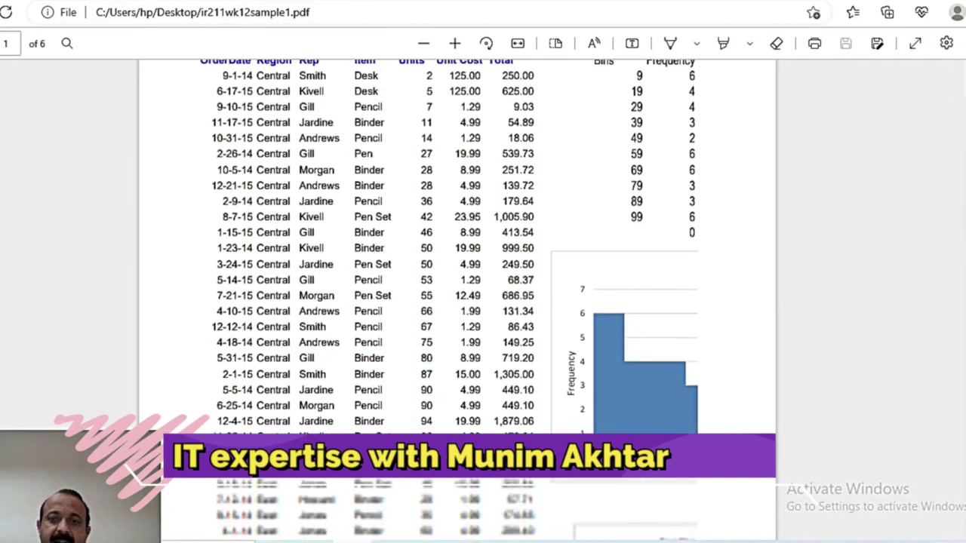
Step: Scroll down and back up through the pages of ir211wk12sample1.pdf in Edge
scroll(951, 143, down, 4)
scroll(950, 143, down, 2)
scroll(949, 151, down, 3)
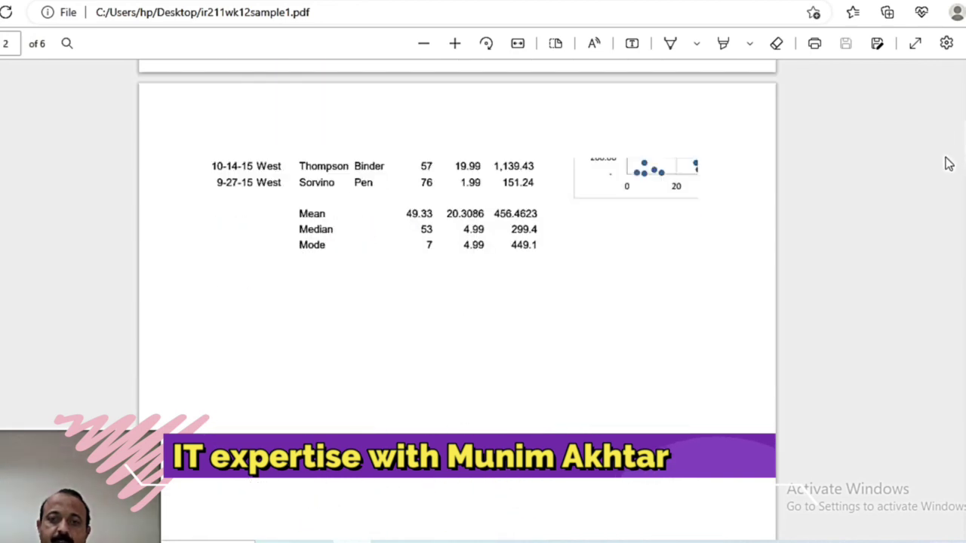
scroll(949, 151, up, 4)
scroll(947, 95, up, 5)
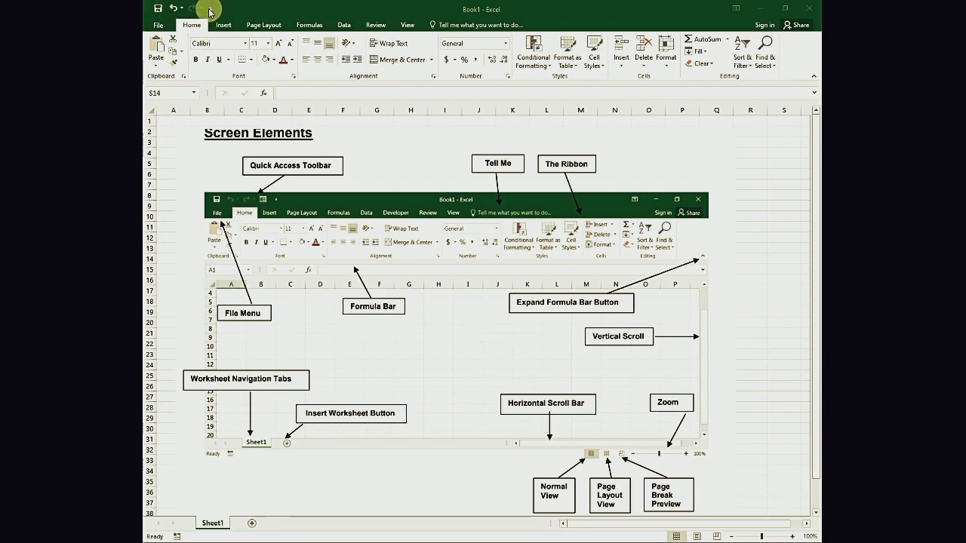
Step: Add the Sort Ascending command to the Quick Access Toolbar
click(210, 11)
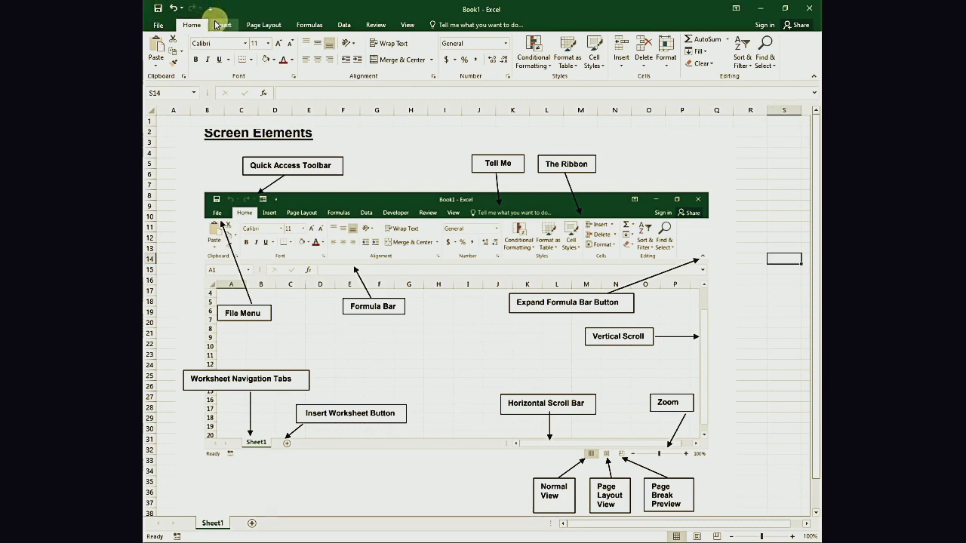
click(212, 12)
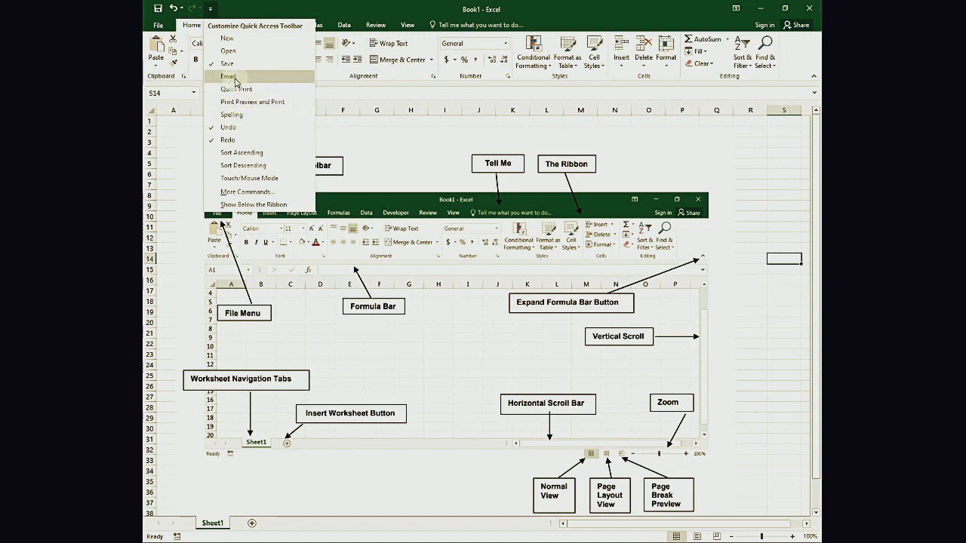
click(240, 155)
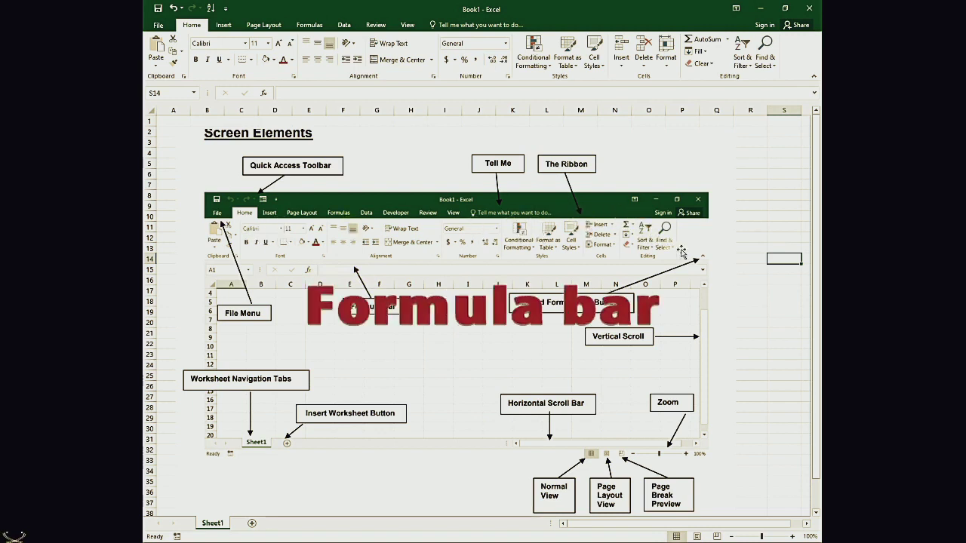
Step: Enter 'ffff' in cell S10 beside the Screen Elements diagram and confirm it
click(246, 207)
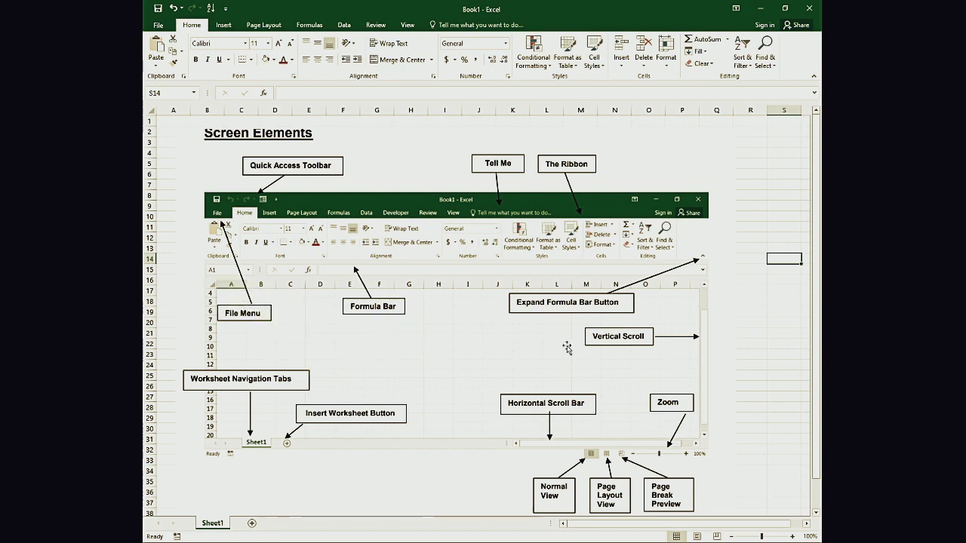
click(794, 238)
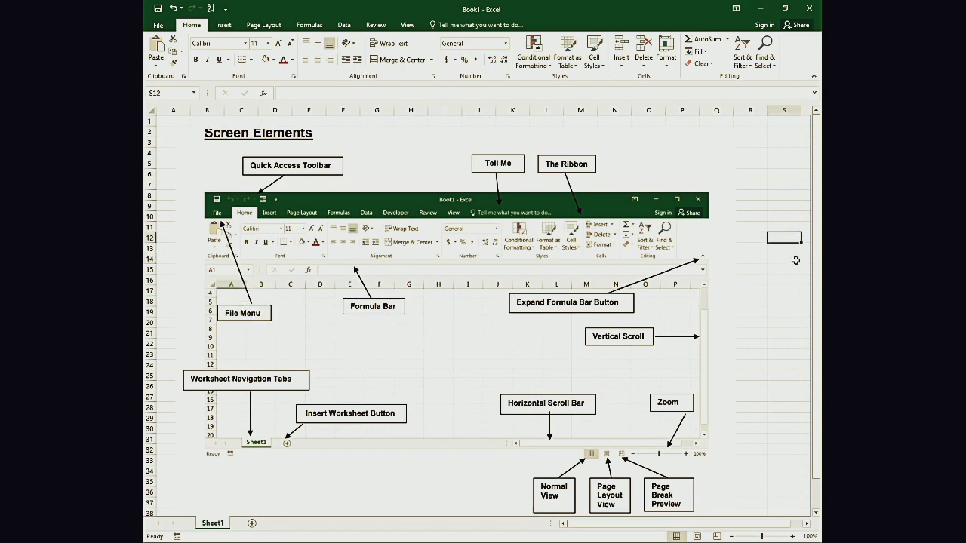
click(796, 260)
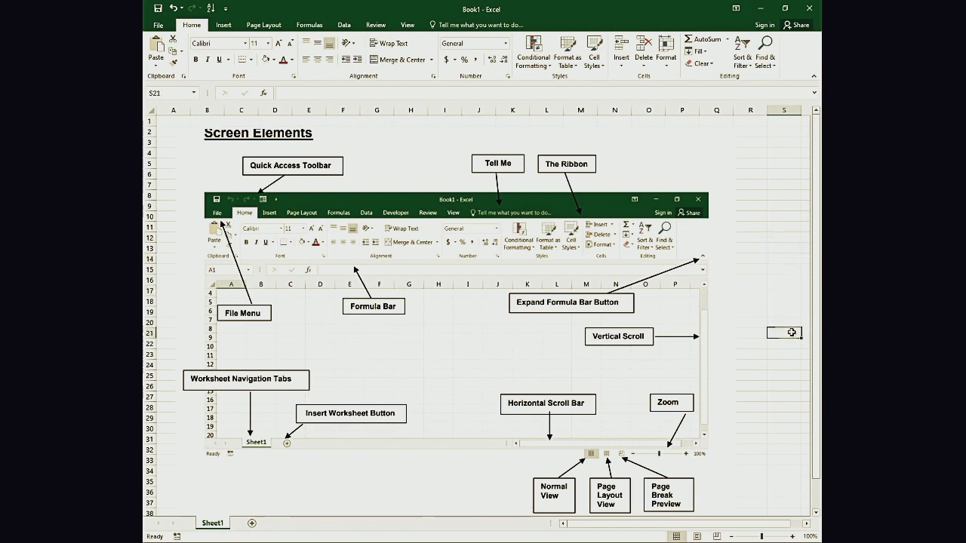
click(798, 238)
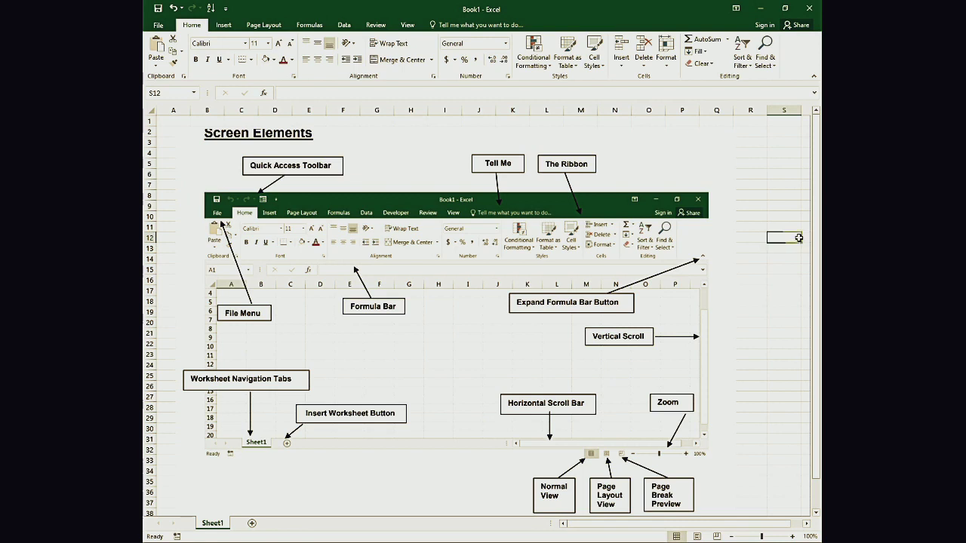
click(794, 219)
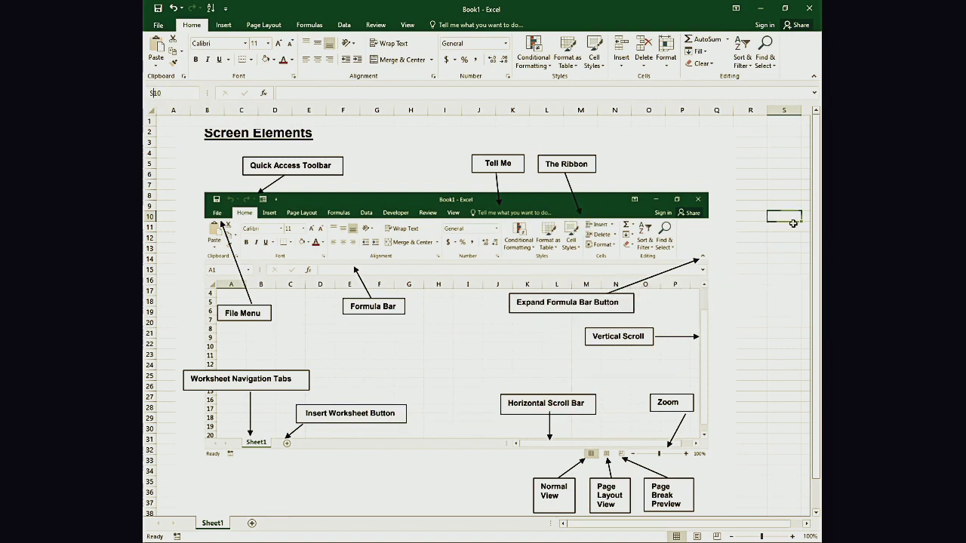
text(ffff)
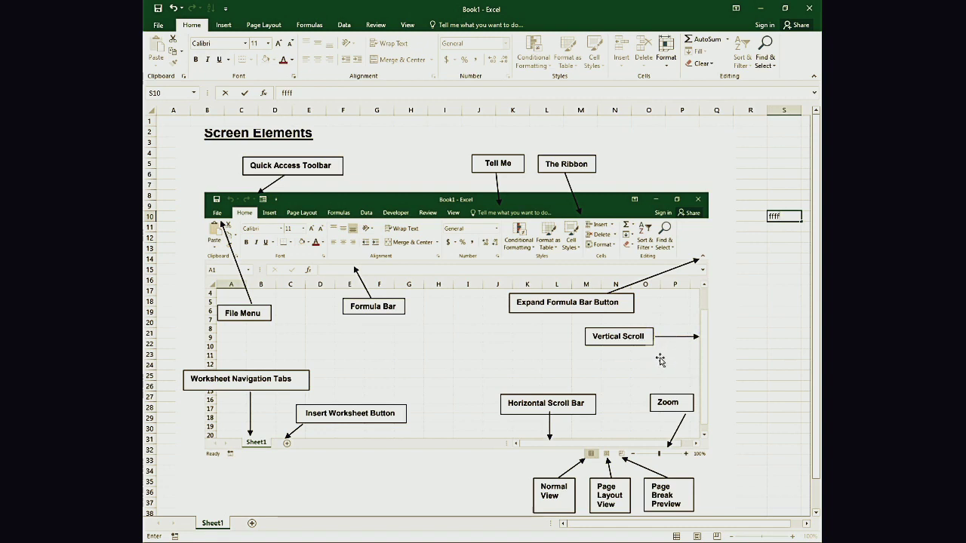
click(782, 304)
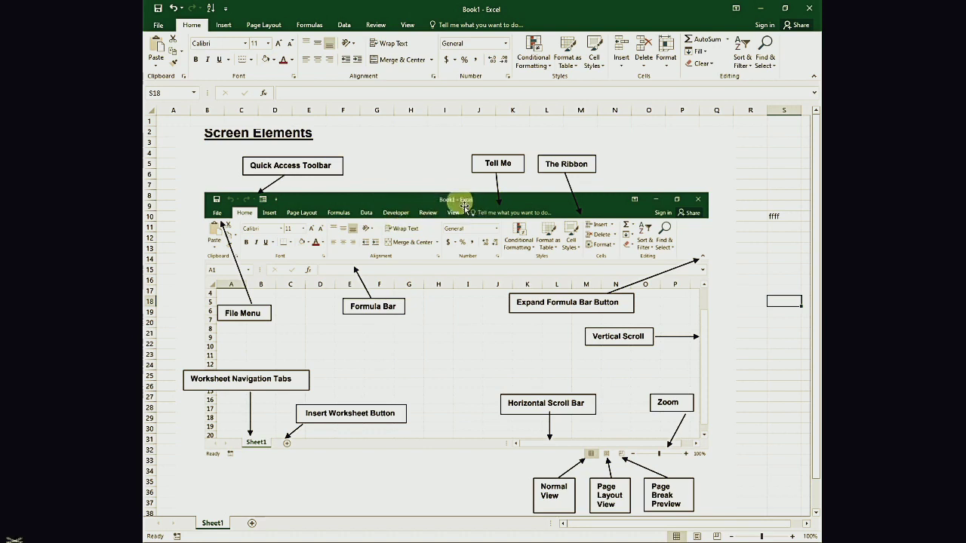
Step: Select the Screen Elements picture and browse the Page Layout and Insert ribbon tabs
click(465, 214)
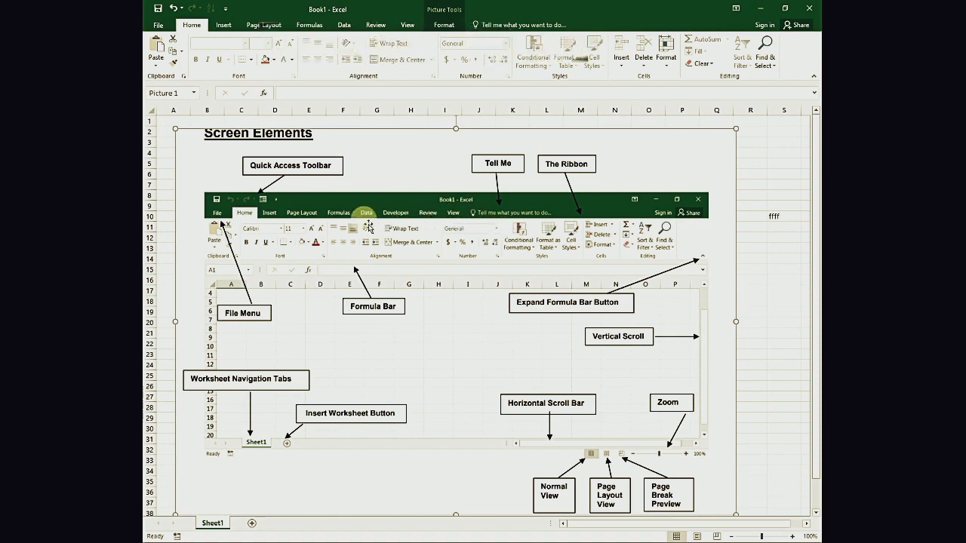
click(262, 27)
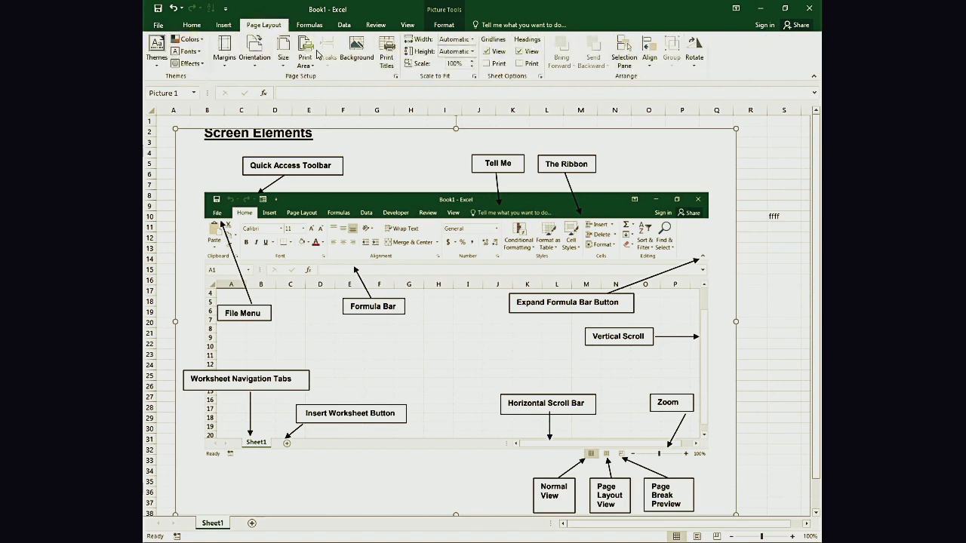
click(224, 27)
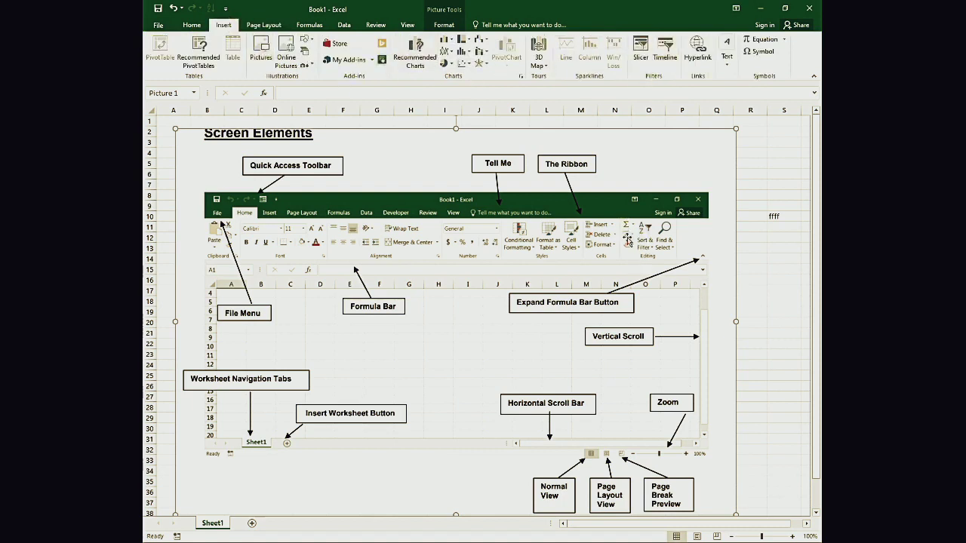
click(682, 214)
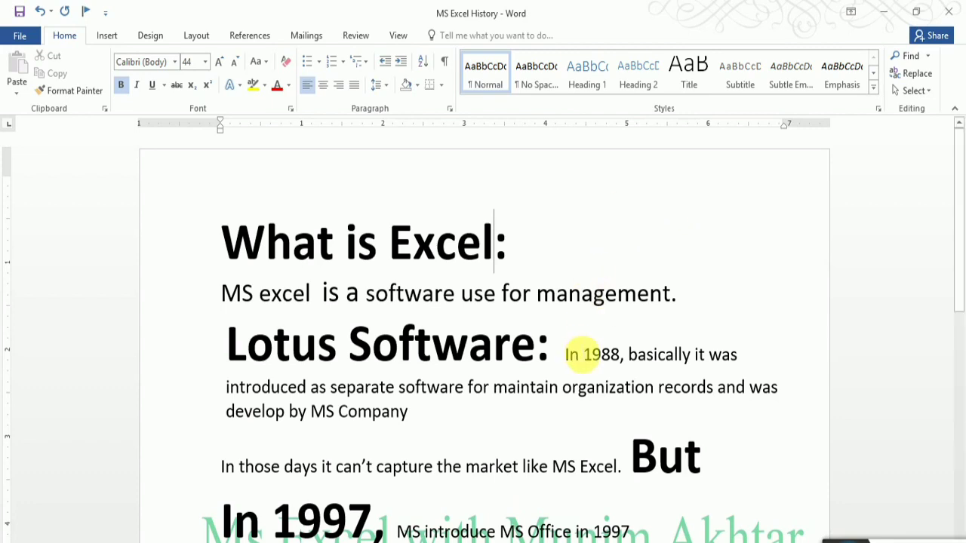
Step: Scroll down the MS Excel History document past the 'What is Excel:' heading
scroll(582, 354, down, 1)
scroll(593, 287, down, 1)
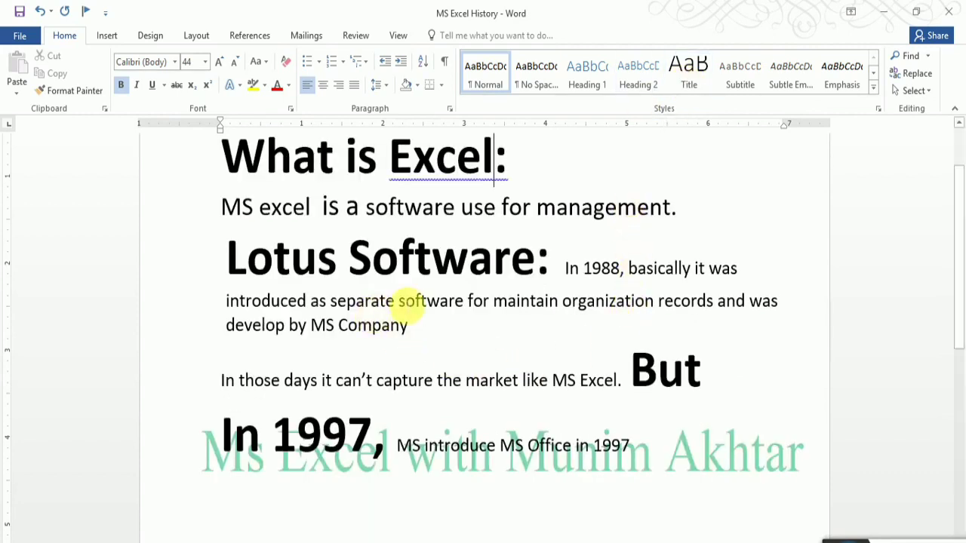
Step: Highlight 'separate software', 'by MS Company', 'Lotus' and the market-capturing sentence in the history notes
drag(330, 302, 453, 319)
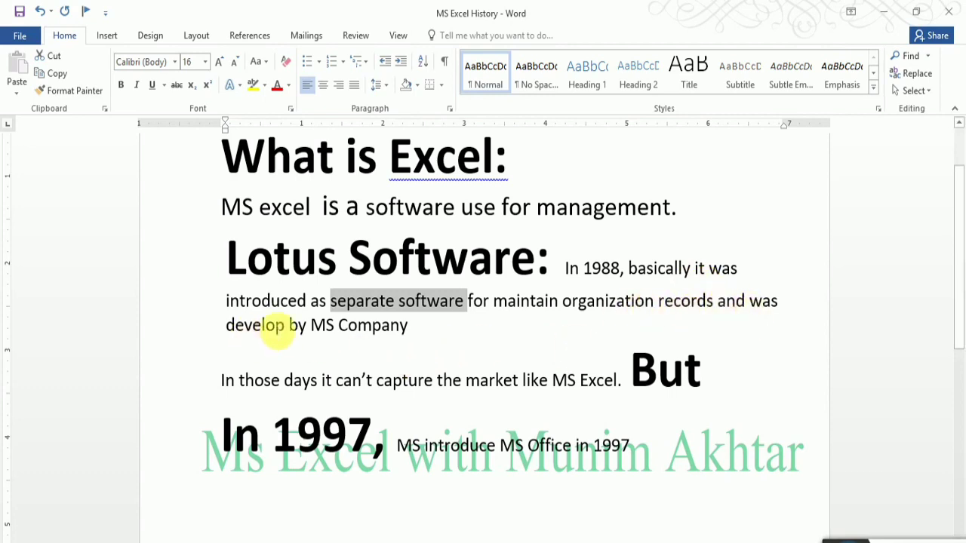
drag(408, 327, 302, 328)
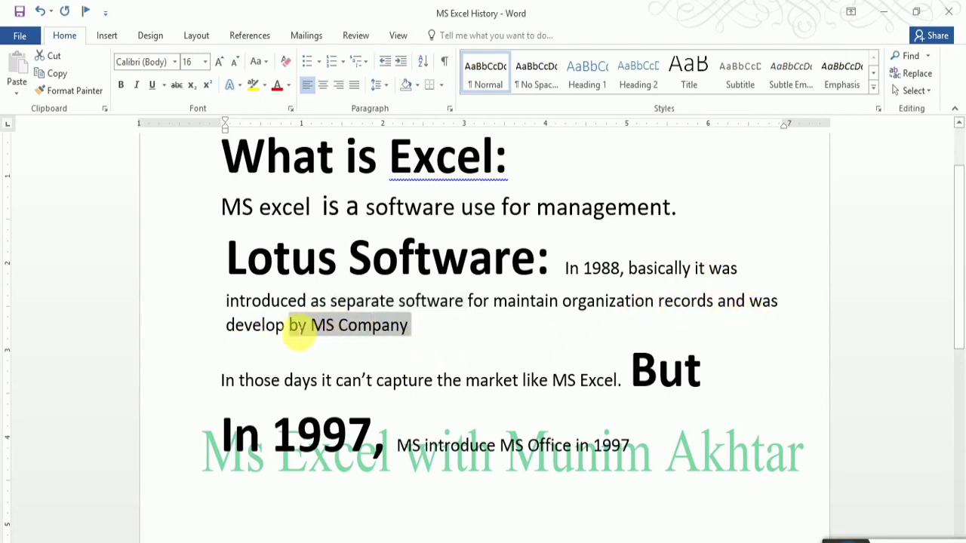
click(228, 260)
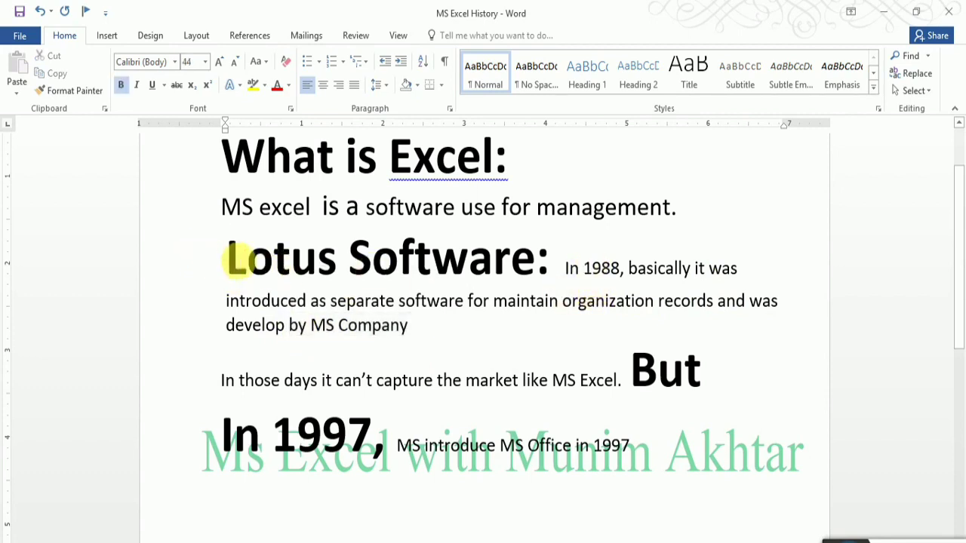
drag(227, 260, 318, 264)
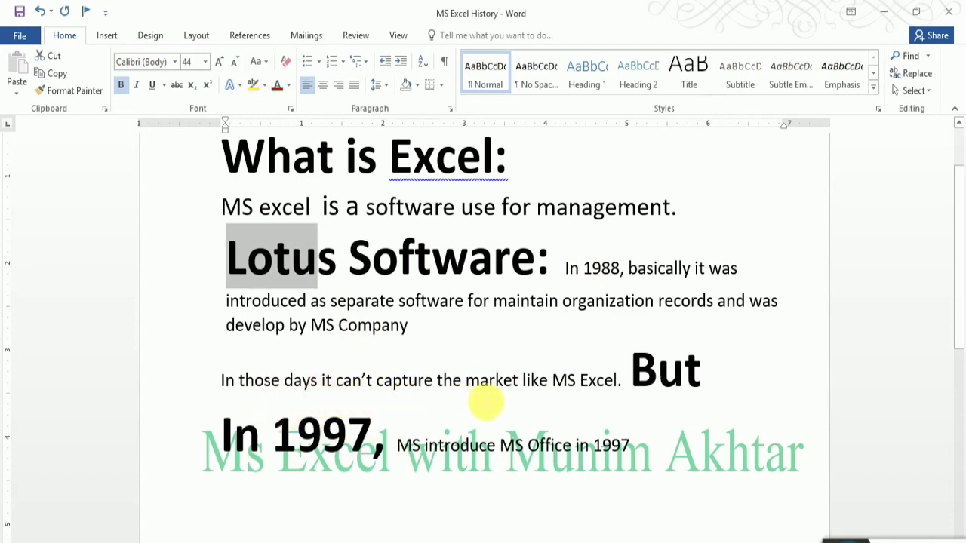
drag(617, 381, 364, 381)
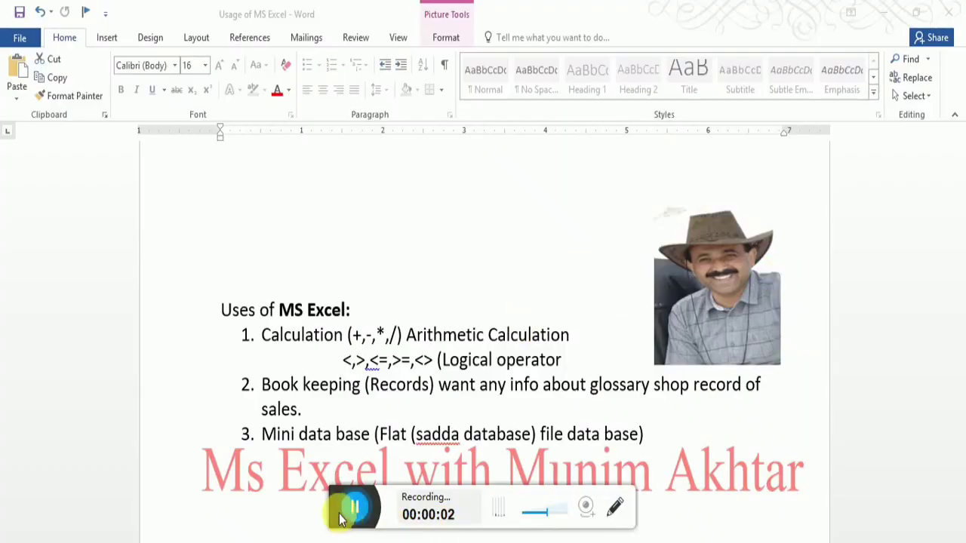
drag(348, 511, 435, 536)
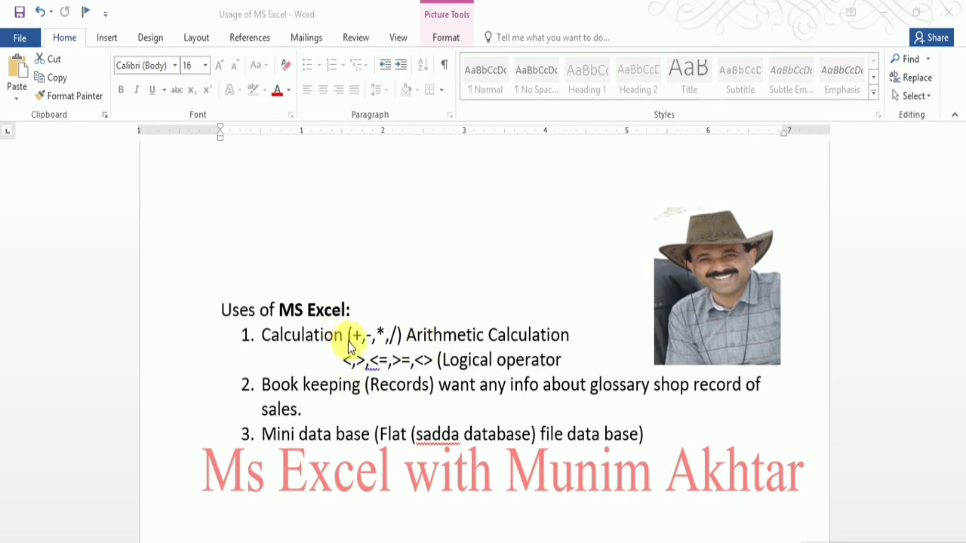
click(355, 346)
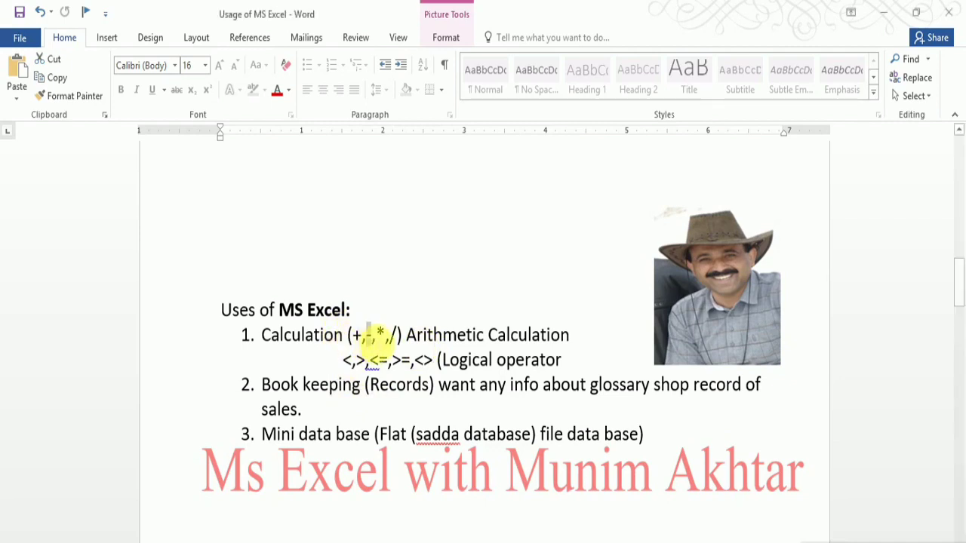
drag(367, 336, 398, 337)
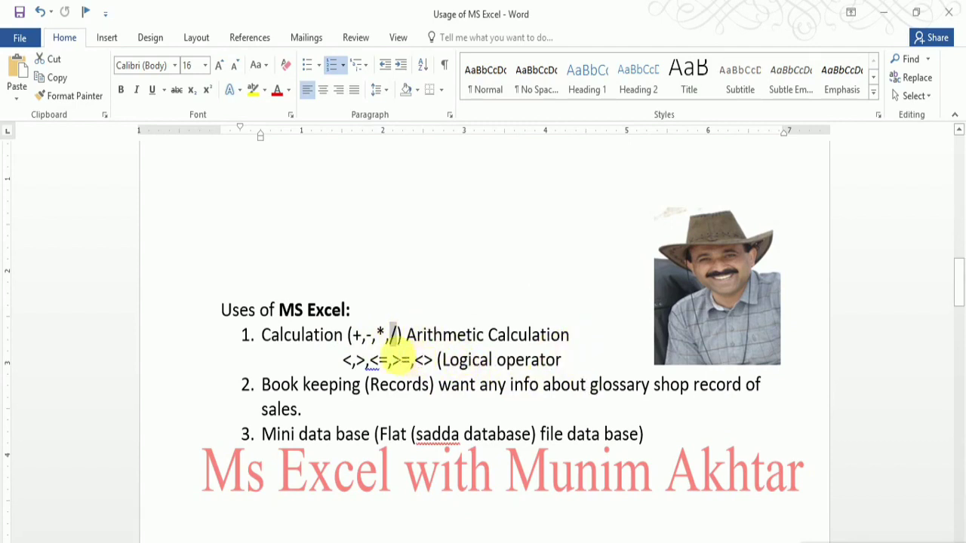
drag(350, 335, 386, 335)
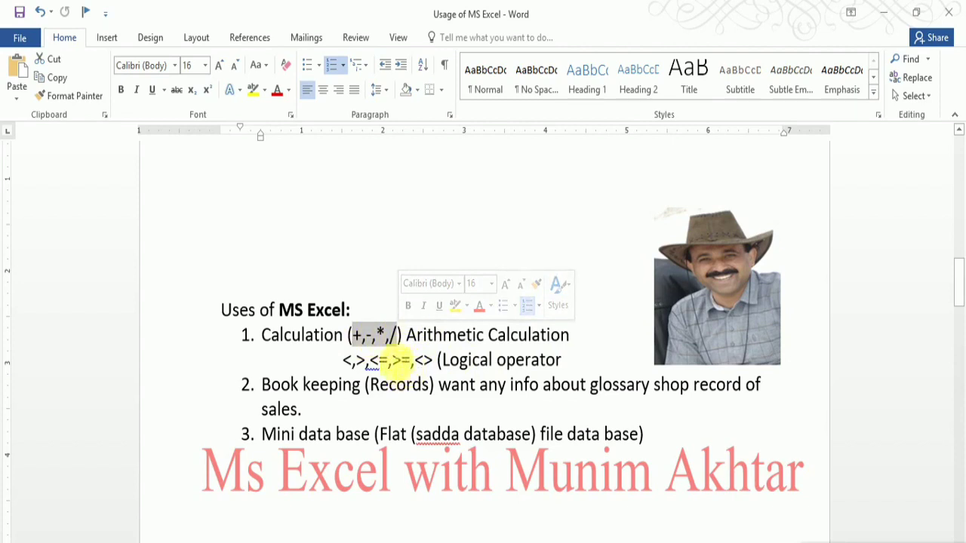
click(394, 334)
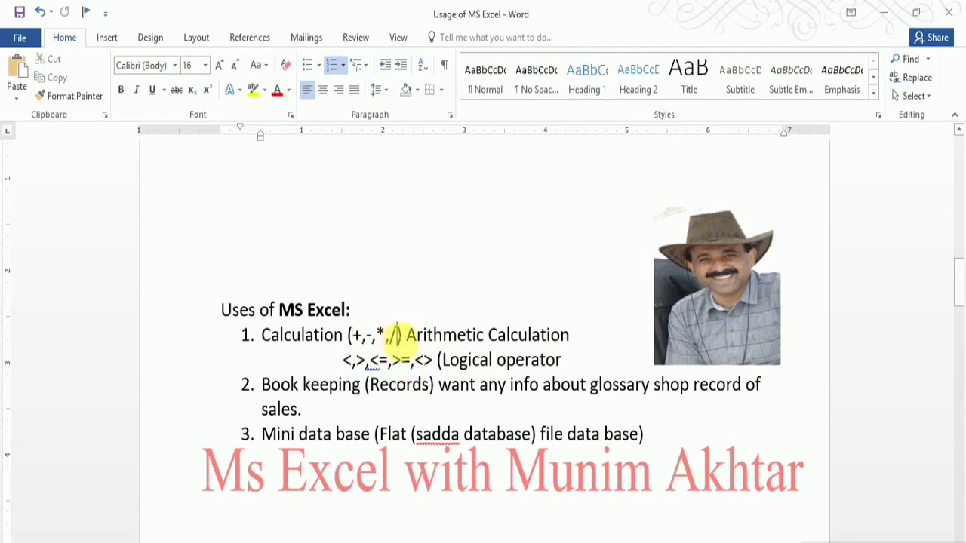
drag(398, 335, 352, 337)
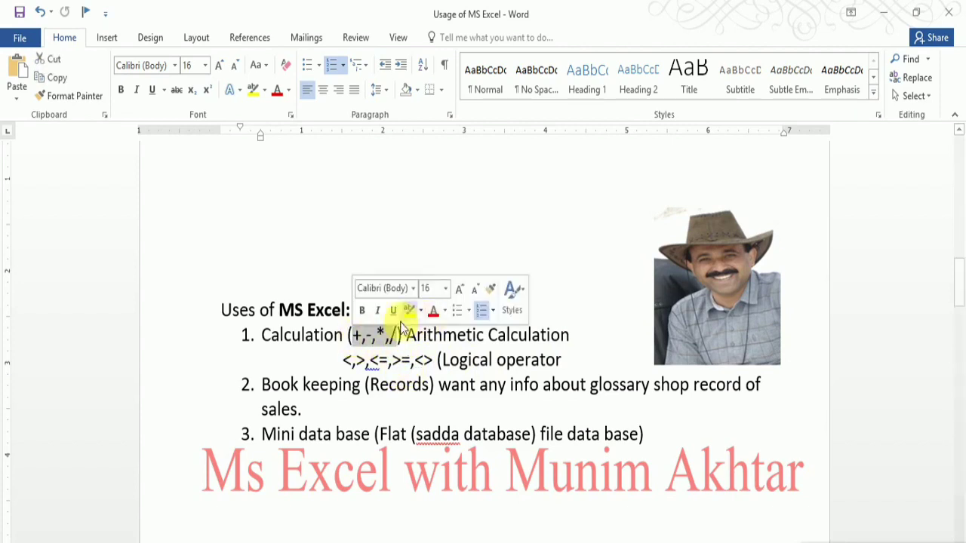
click(385, 334)
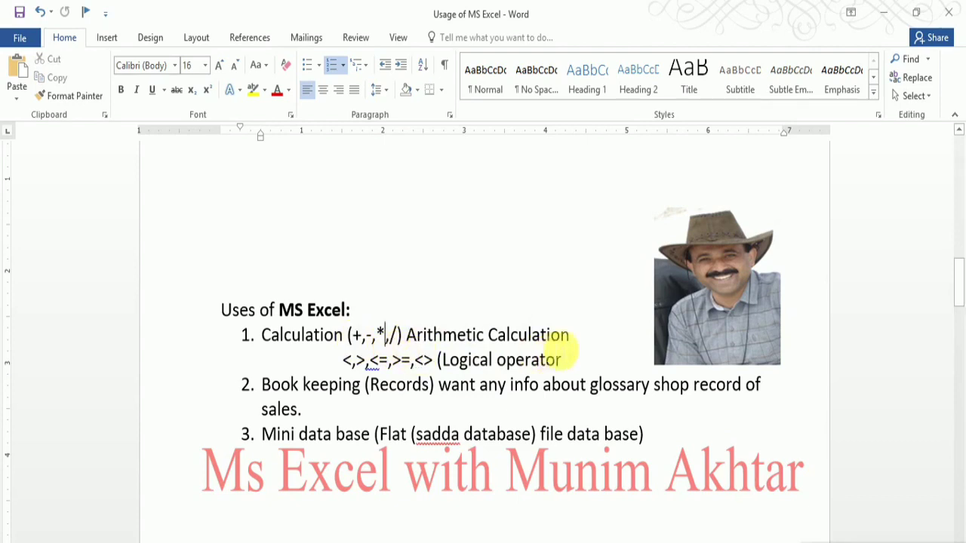
click(593, 347)
Step: Add the example =10+50 on a new unnumbered line below the Calculation item
key(Return)
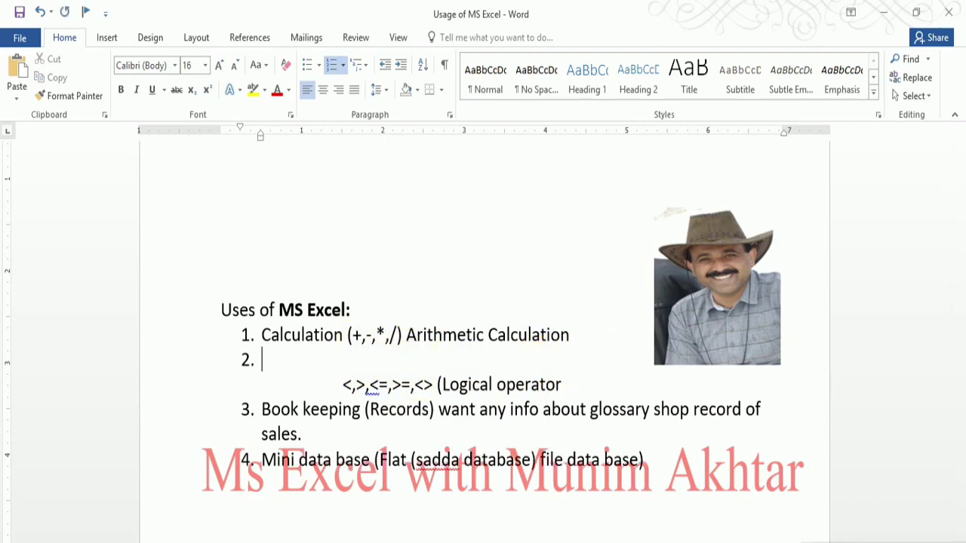
key(BackSpace)
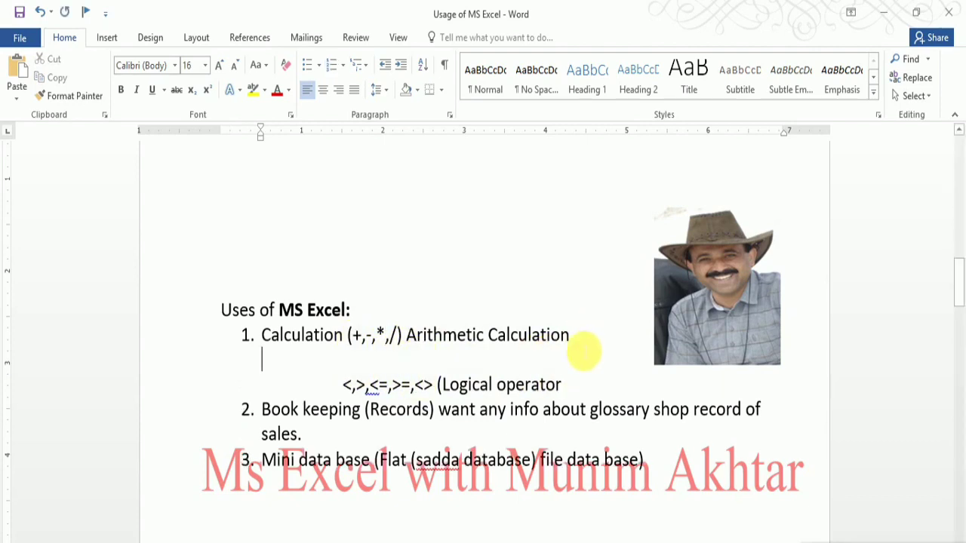
text(=)
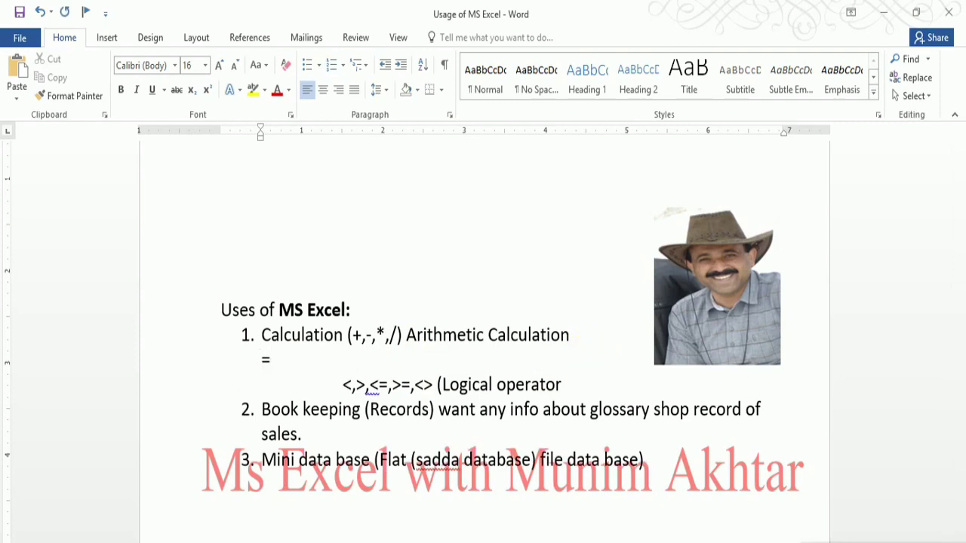
text(10)
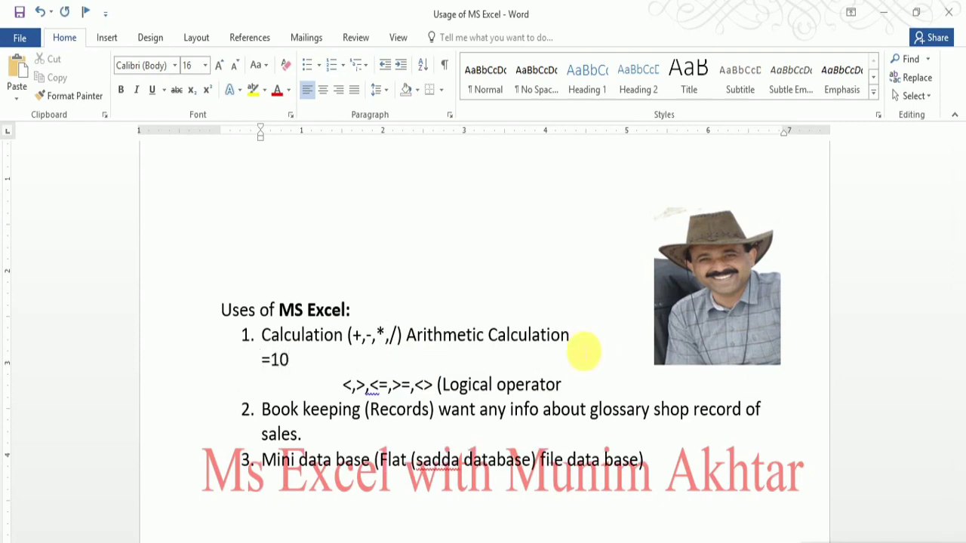
text(+5)
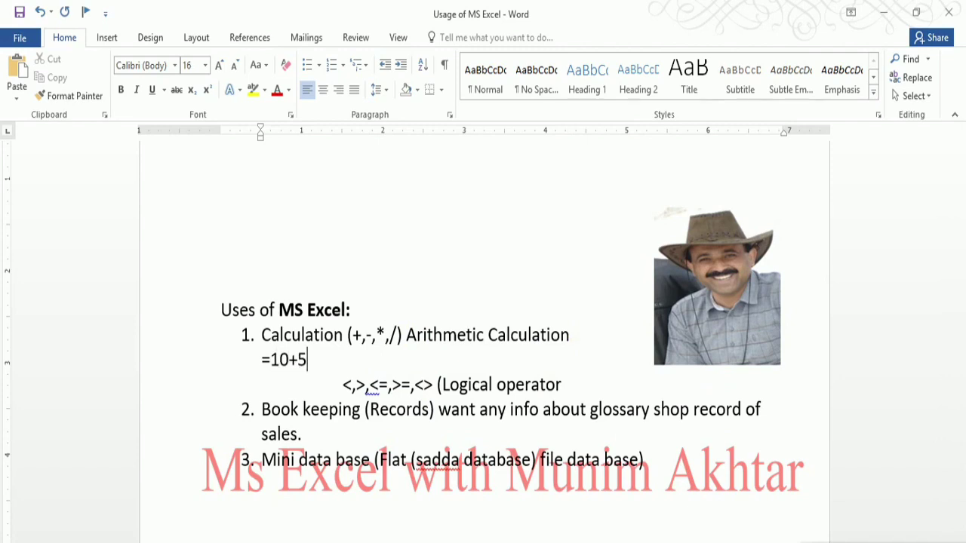
text(0)
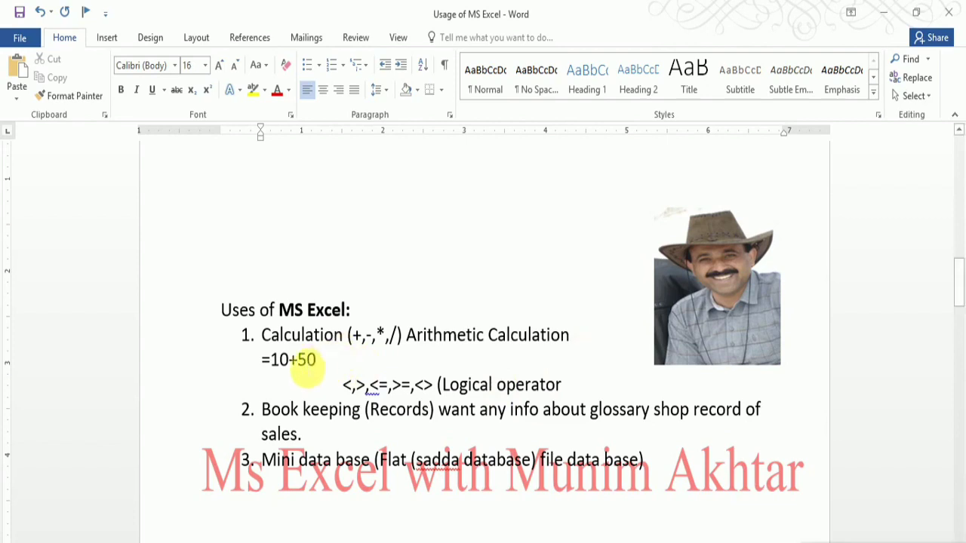
Step: Delete the stray opening parenthesis before 'Logical operator'
double_click(291, 365)
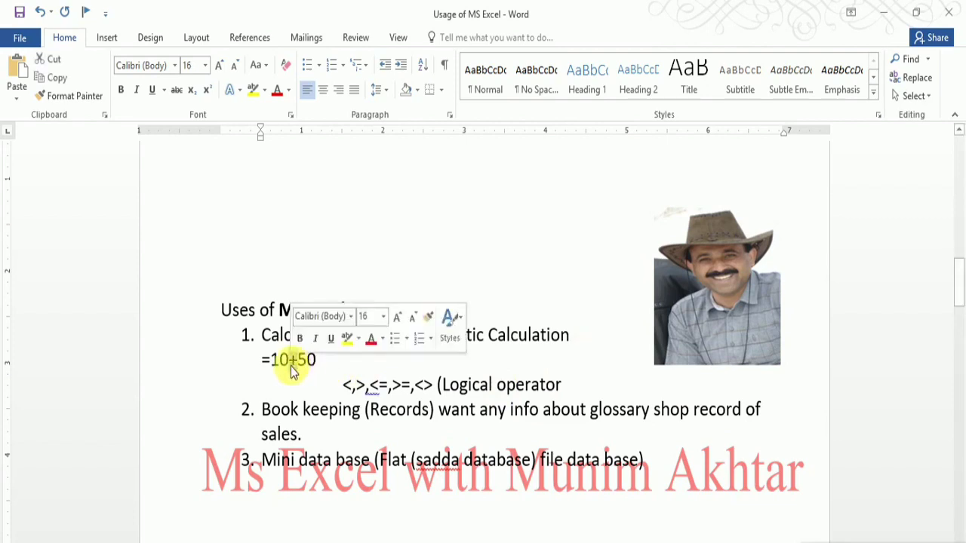
click(332, 386)
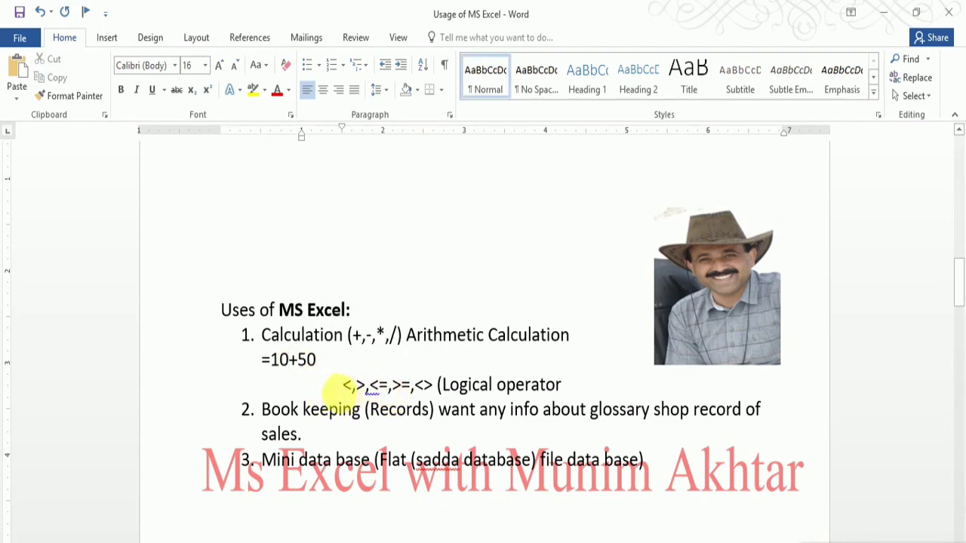
drag(443, 387, 530, 405)
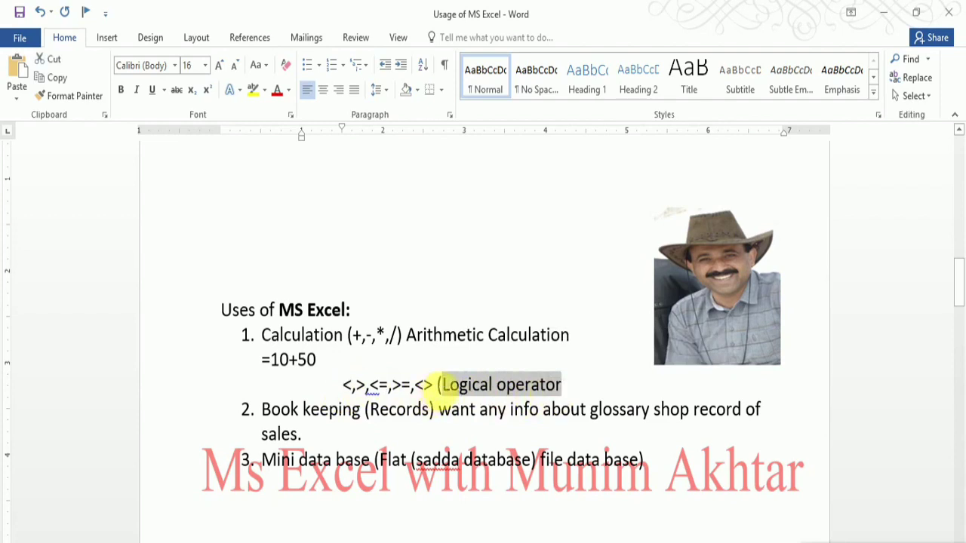
click(444, 385)
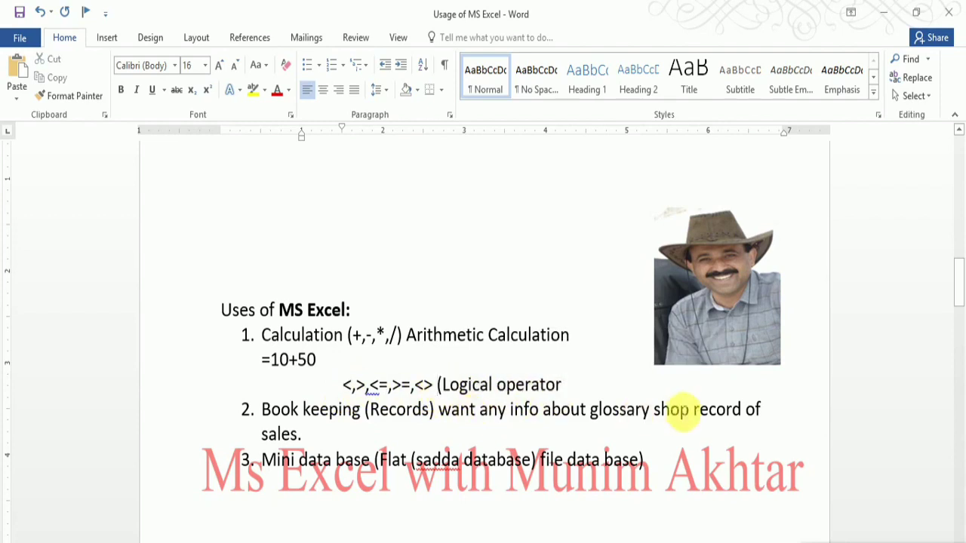
key(BackSpace)
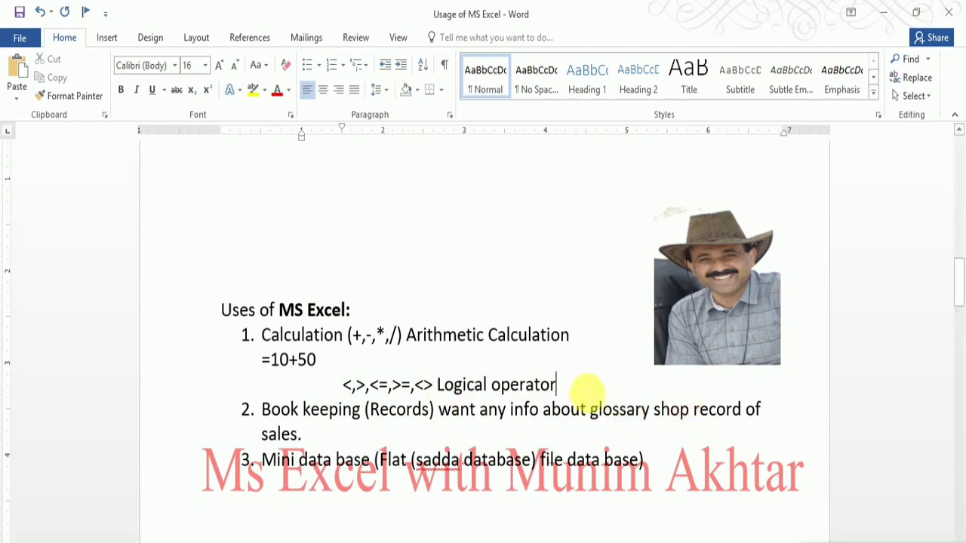
Step: Add a new '80= A+' line beneath the Logical operator line
click(587, 391)
key(Return)
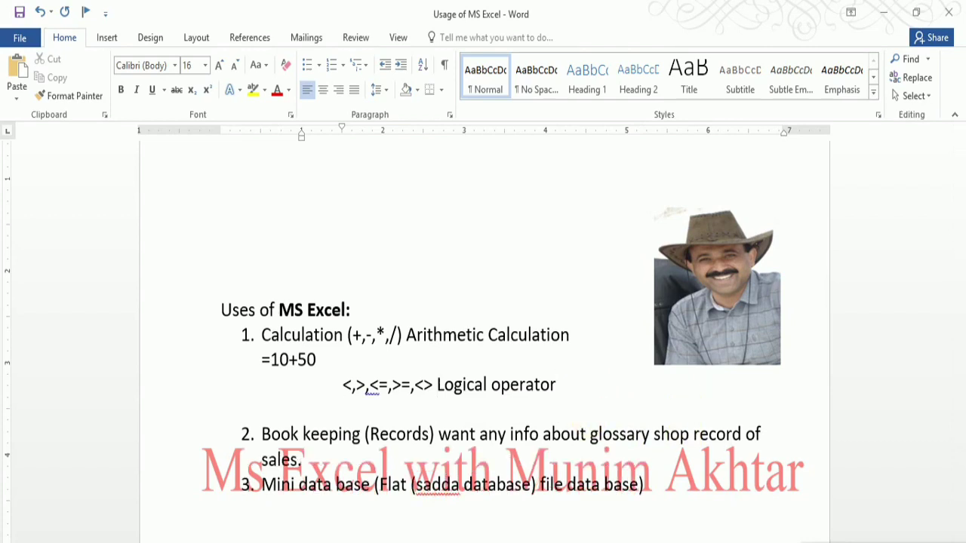
text(80)
text(=)
text( A)
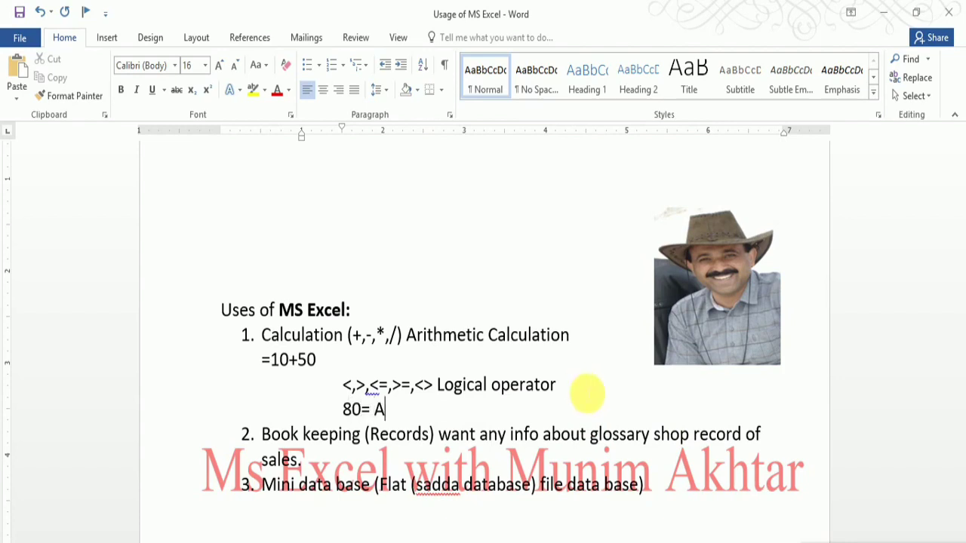
text(+)
key(Up)
key(Left)
key(Left)
key(Left)
key(Left)
key(Left)
key(Left)
key(Right)
key(Right)
key(Right)
key(Right)
key(Right)
key(Right)
key(Right)
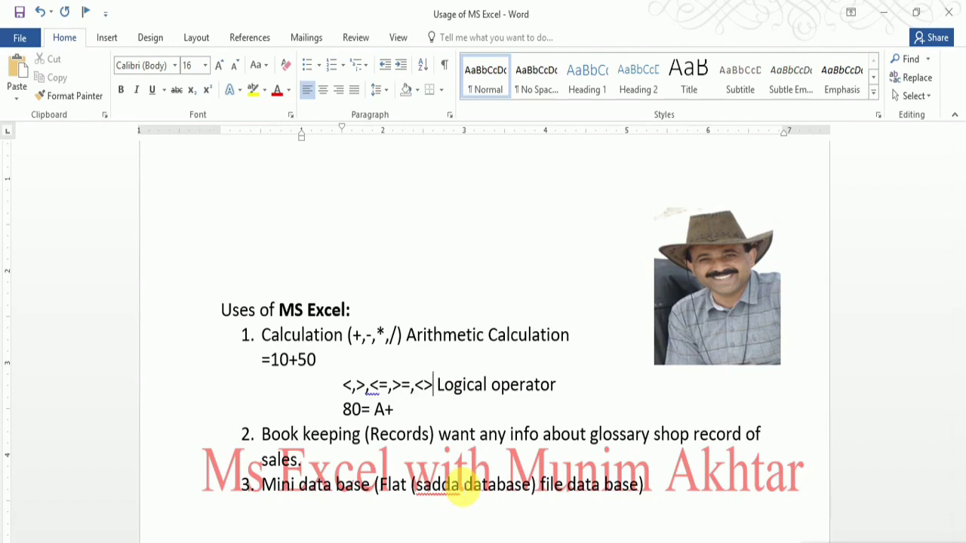
scroll(392, 475, down, 1)
scroll(345, 467, down, 2)
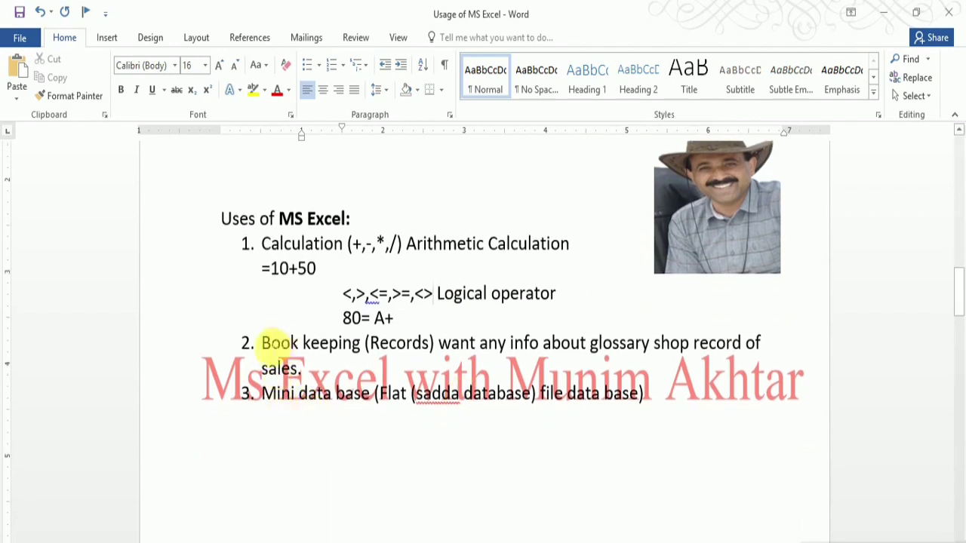
click(249, 344)
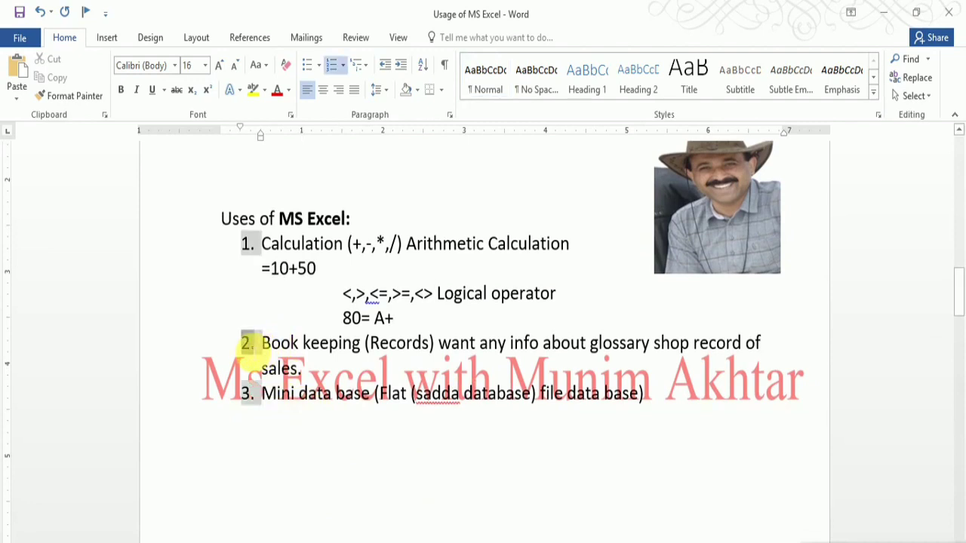
drag(263, 345, 362, 347)
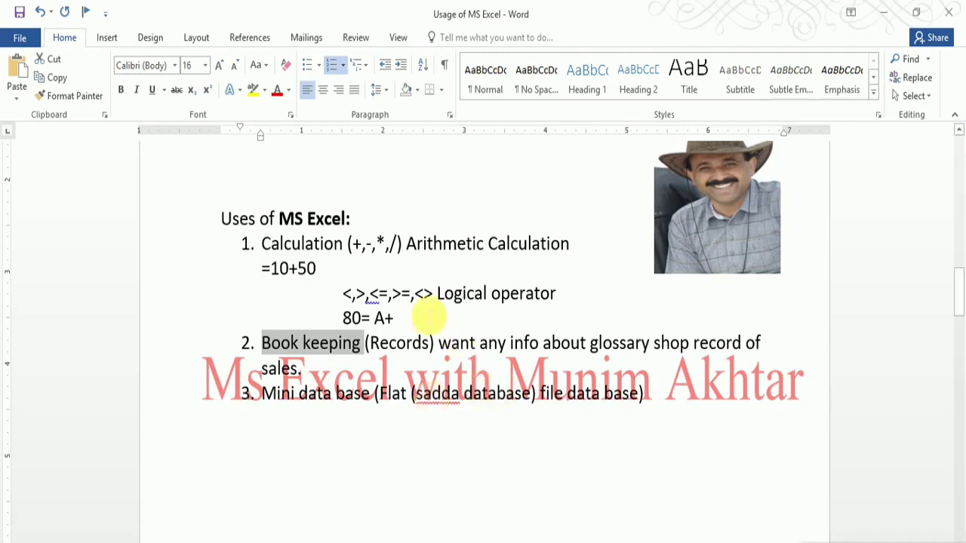
drag(351, 219, 281, 219)
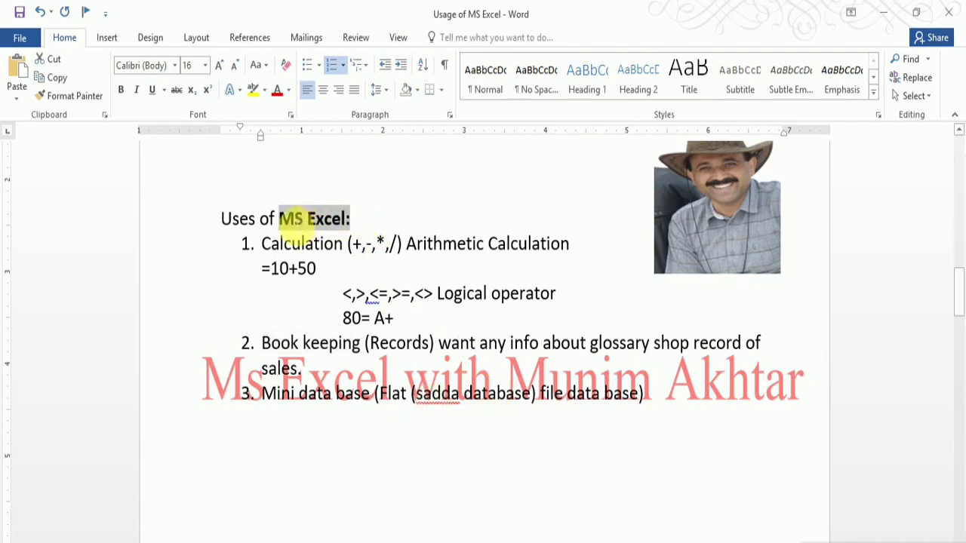
scroll(338, 390, down, 3)
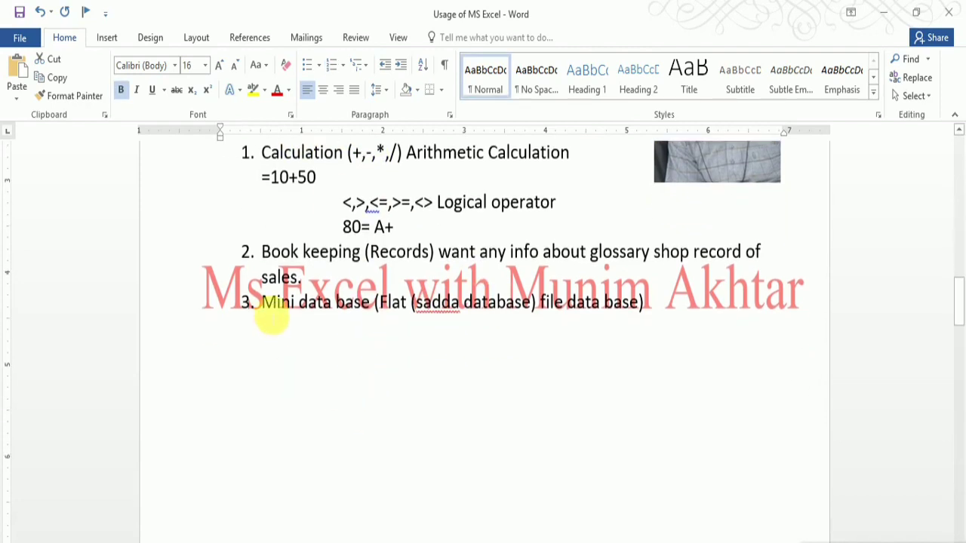
Step: Insert an empty, unnumbered line directly above the Mini data base item
click(262, 301)
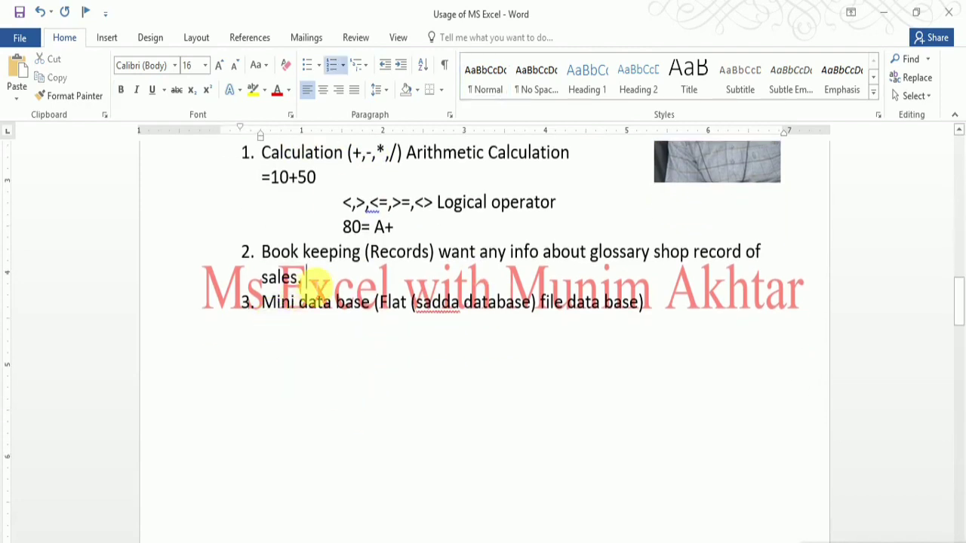
key(Return)
key(BackSpace)
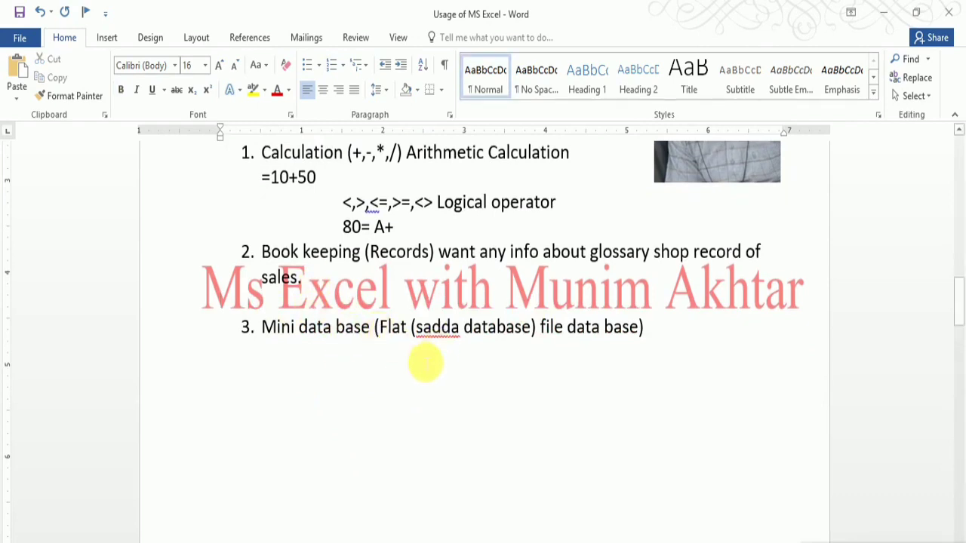
drag(422, 332, 504, 330)
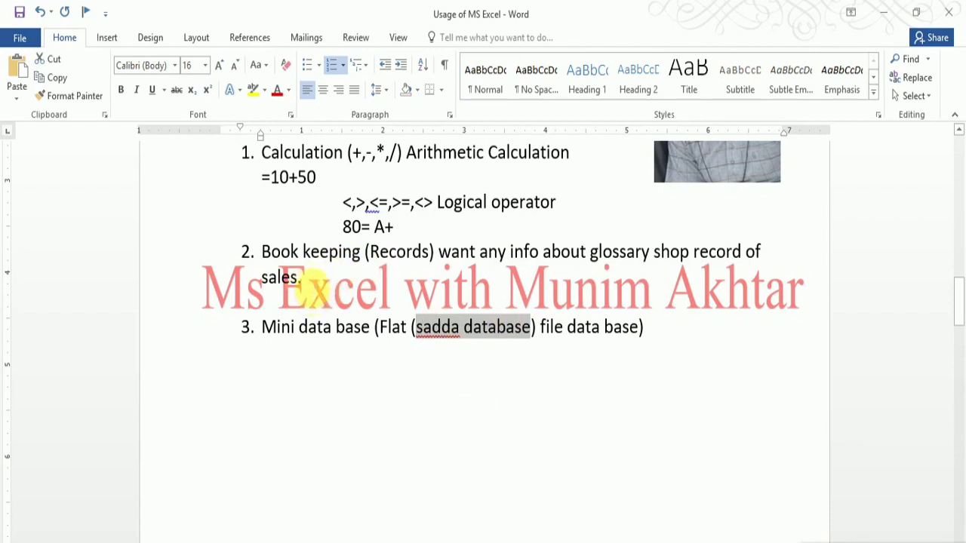
click(307, 284)
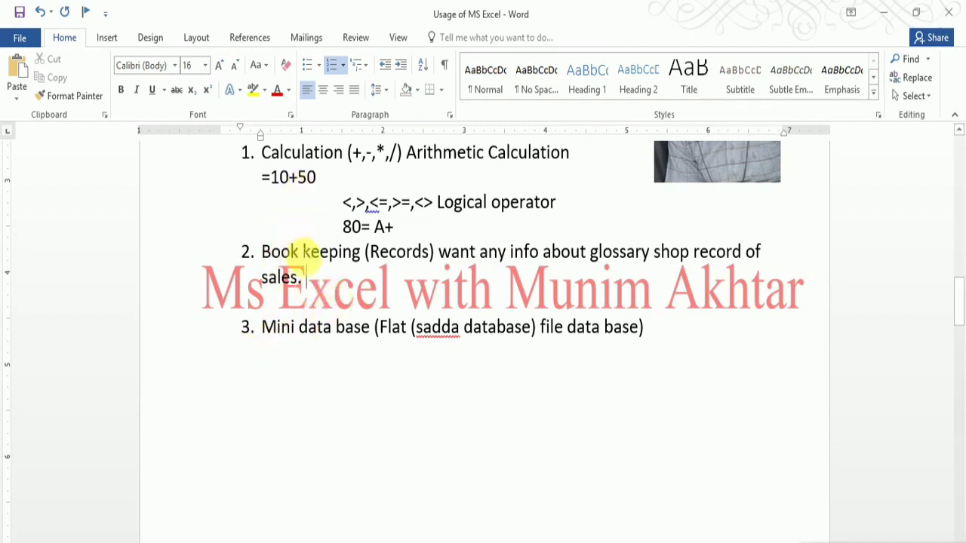
scroll(306, 272, up, 1)
scroll(305, 287, up, 3)
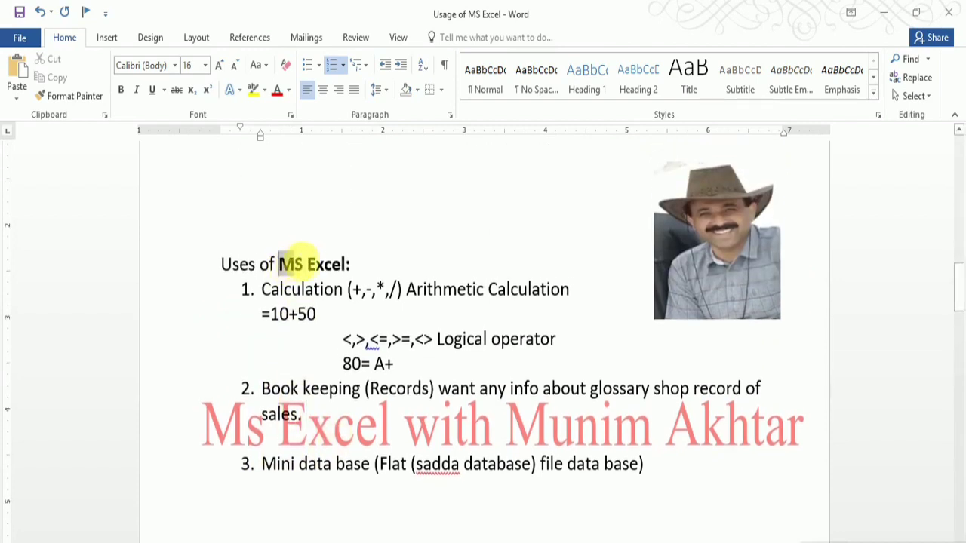
drag(278, 264, 345, 263)
key(ctrl+b)
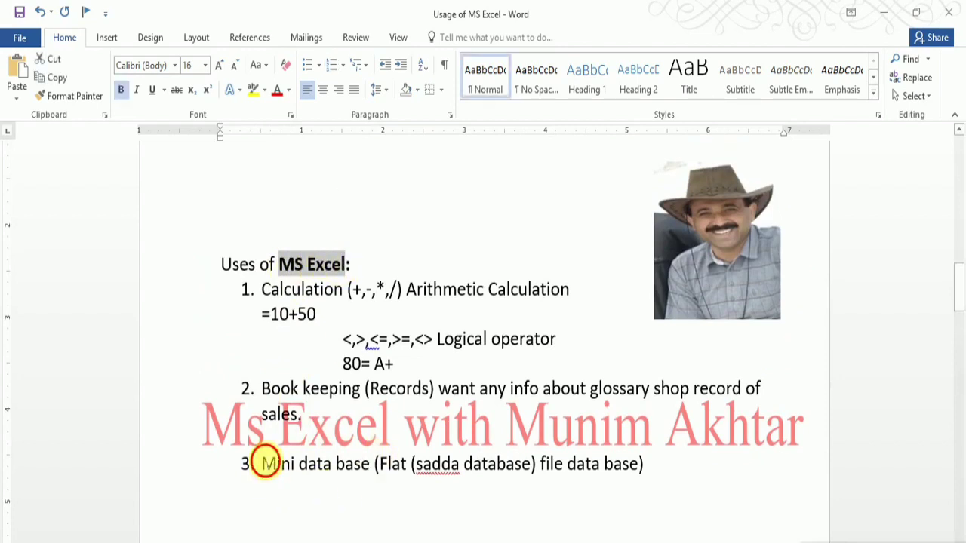
click(262, 463)
drag(317, 459, 370, 467)
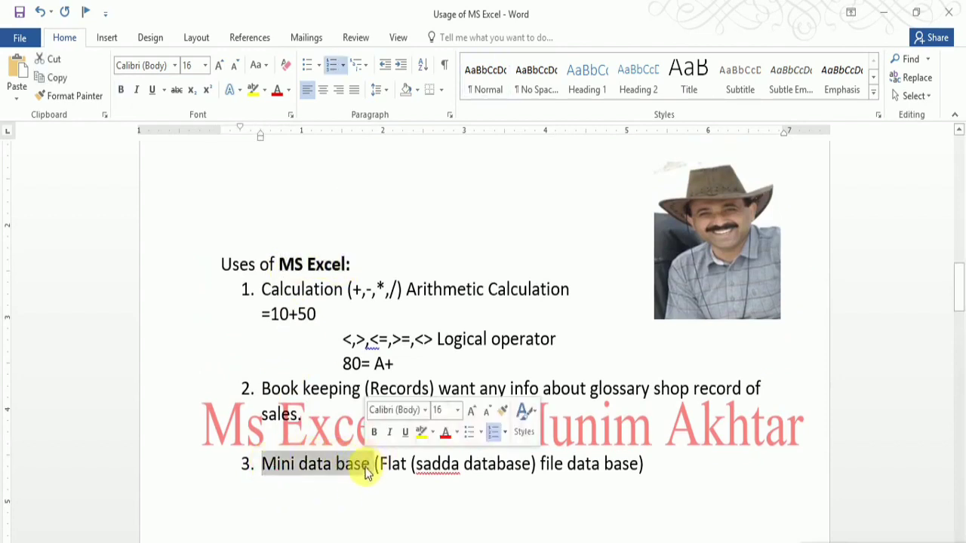
scroll(364, 476, down, 2)
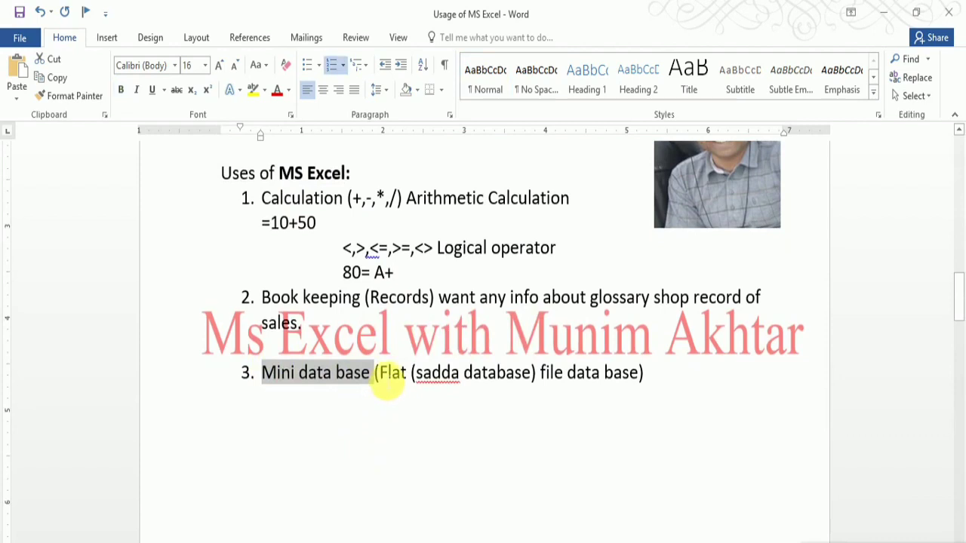
drag(379, 371, 409, 377)
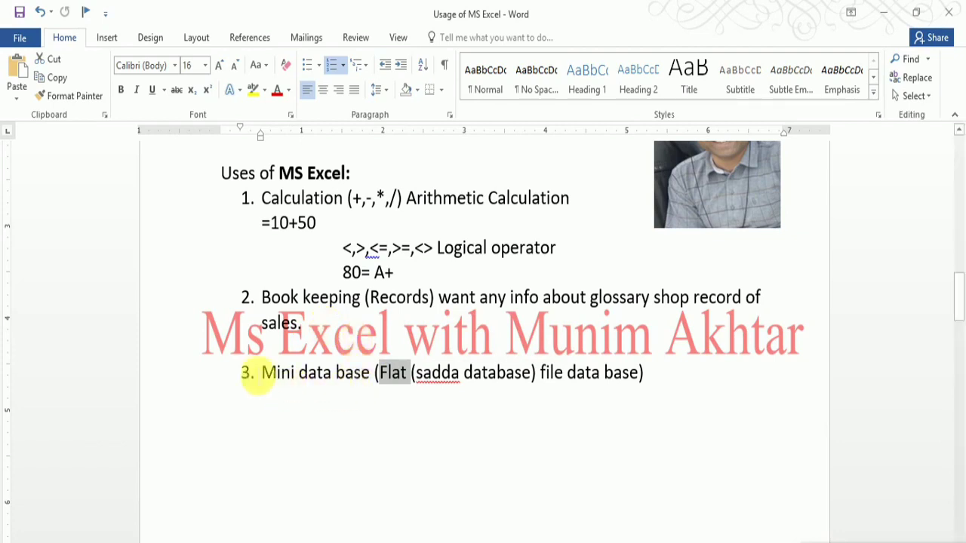
drag(266, 375, 372, 364)
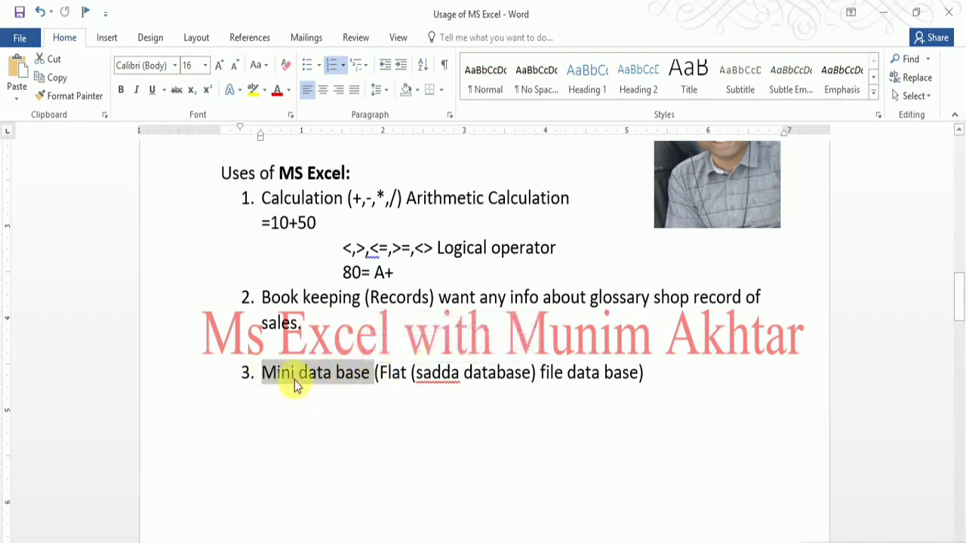
drag(295, 384, 280, 367)
click(339, 387)
drag(373, 373, 263, 372)
click(372, 368)
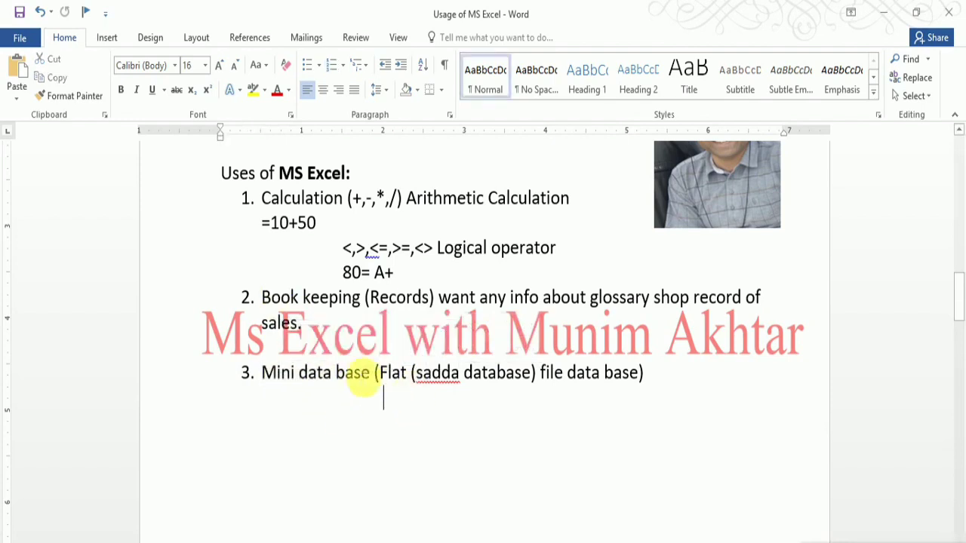
mouse_move(380, 370)
mouse_down()
mouse_move(270, 381)
mouse_move(355, 373)
mouse_up()
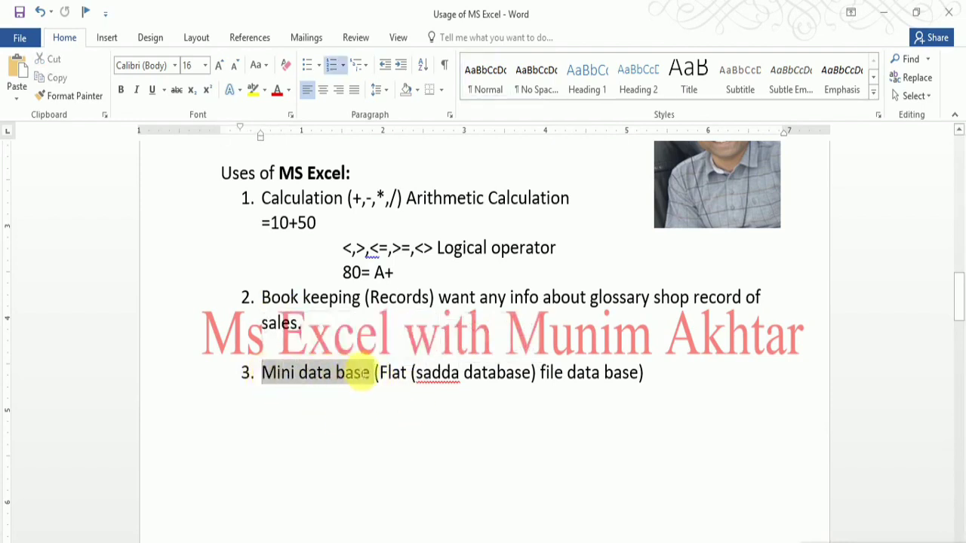
click(349, 380)
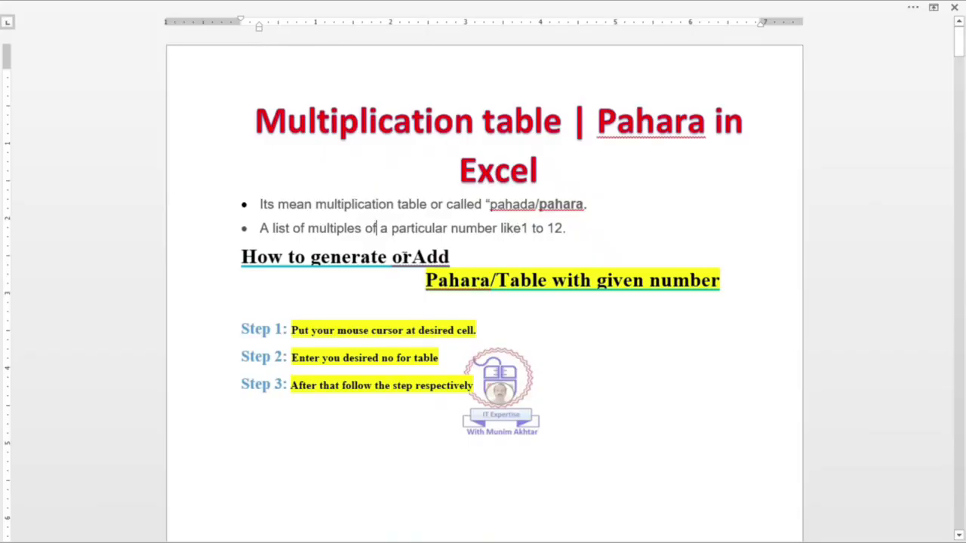
drag(412, 257, 427, 258)
drag(433, 295, 523, 279)
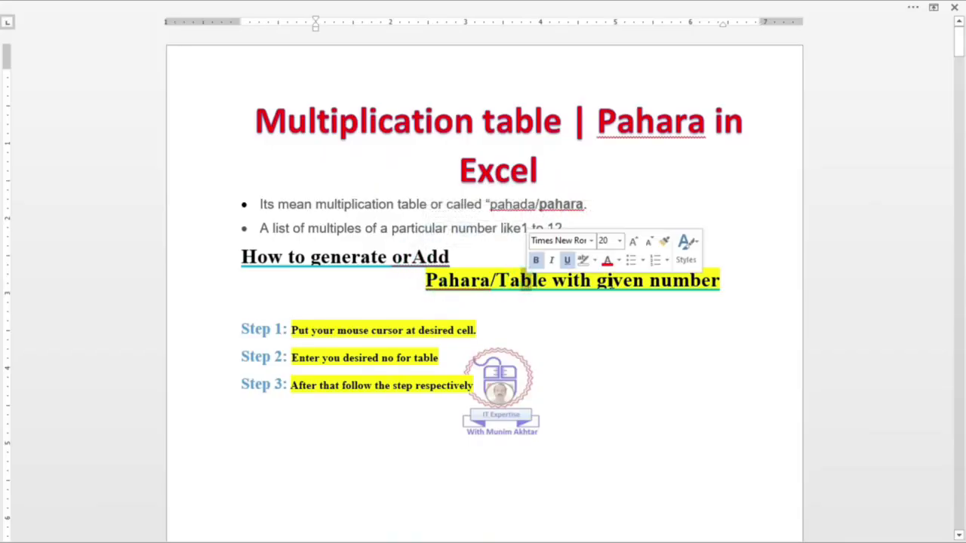
click(632, 280)
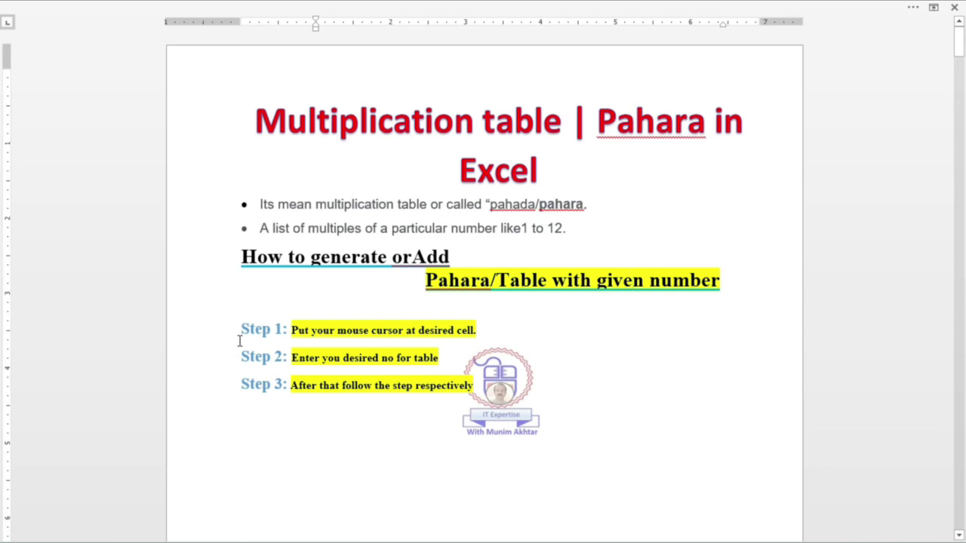
drag(236, 326, 476, 331)
click(477, 331)
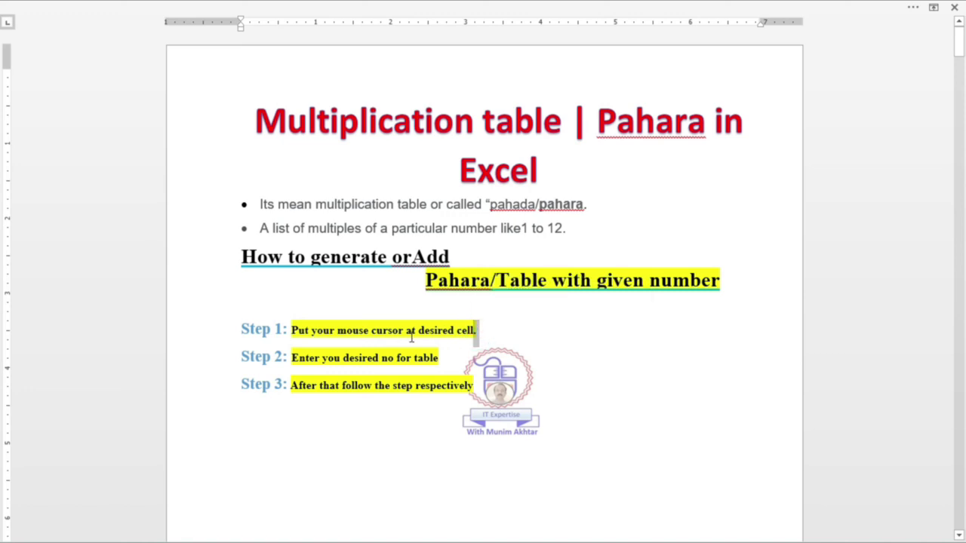
click(450, 335)
click(290, 360)
drag(242, 386, 289, 385)
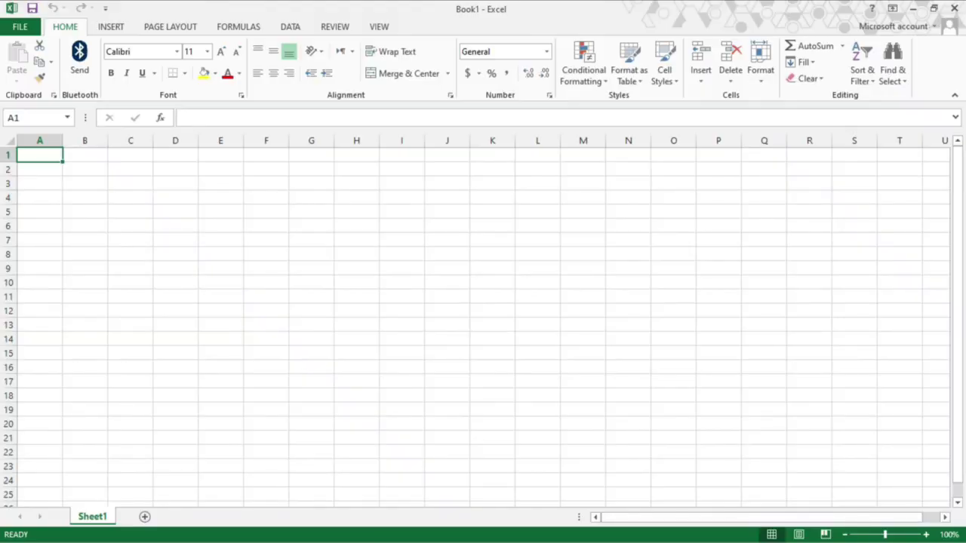
Step: Enter 1 in E2 and an equals sign in F2
text(1)
key(Tab)
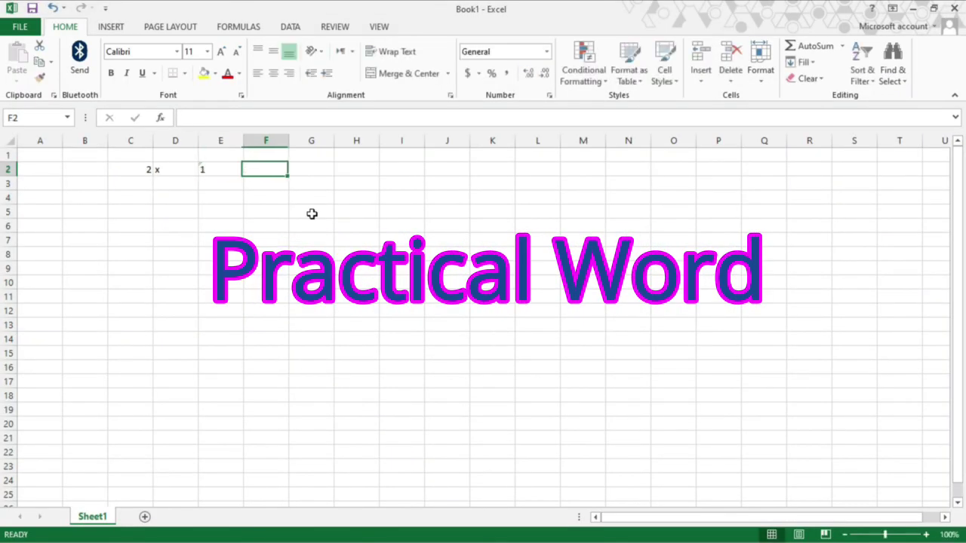
text(=)
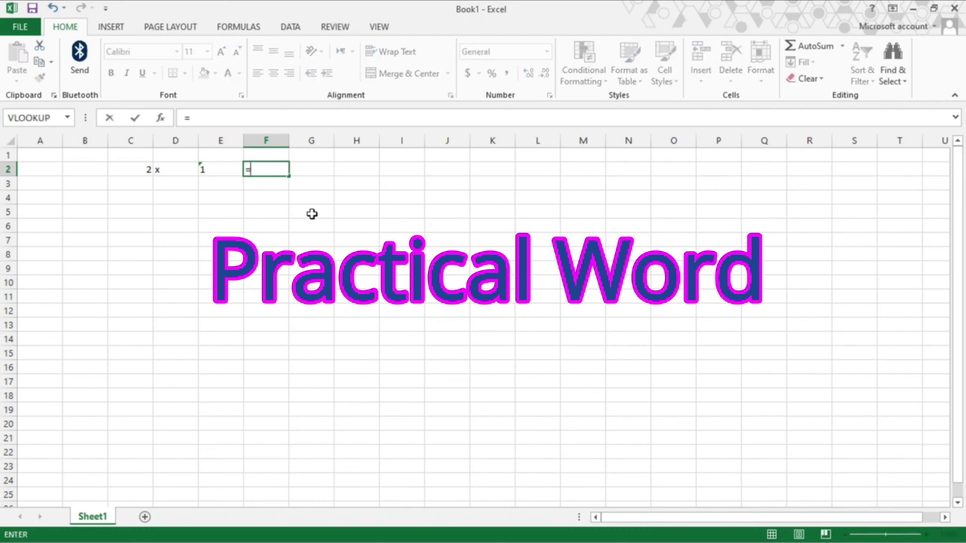
key(Return)
key(Up)
key(Tab)
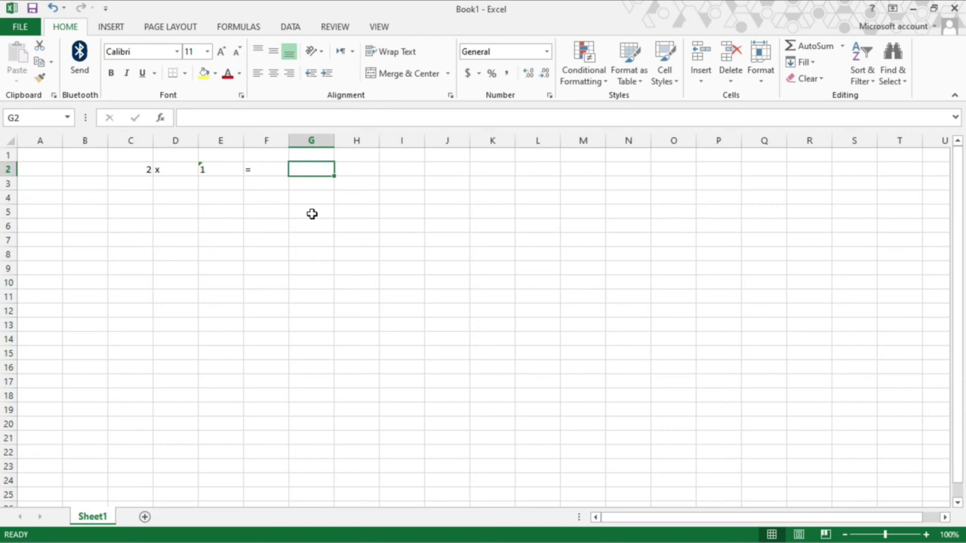
Step: Change C2 to 2 and fill it down column C to row 12
click(146, 172)
text(2)
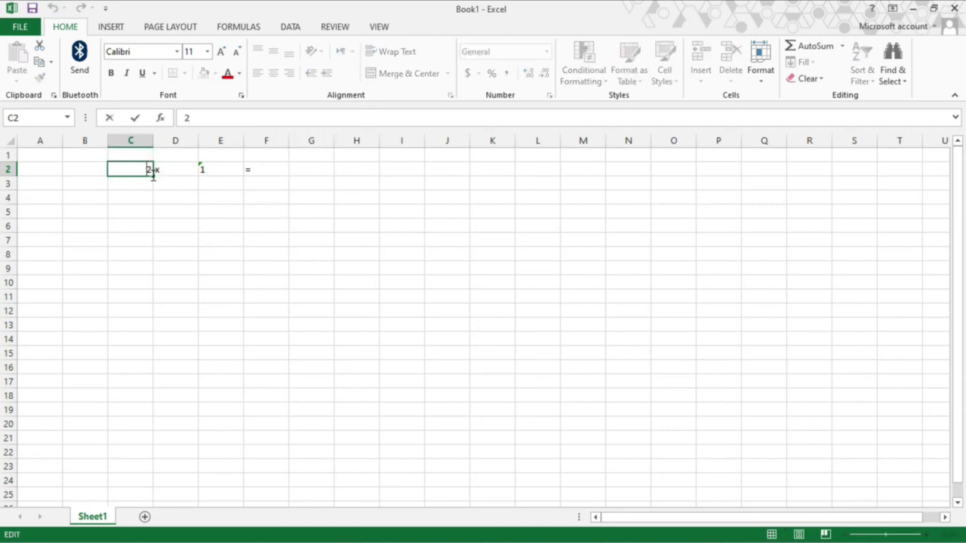
click(155, 211)
click(133, 167)
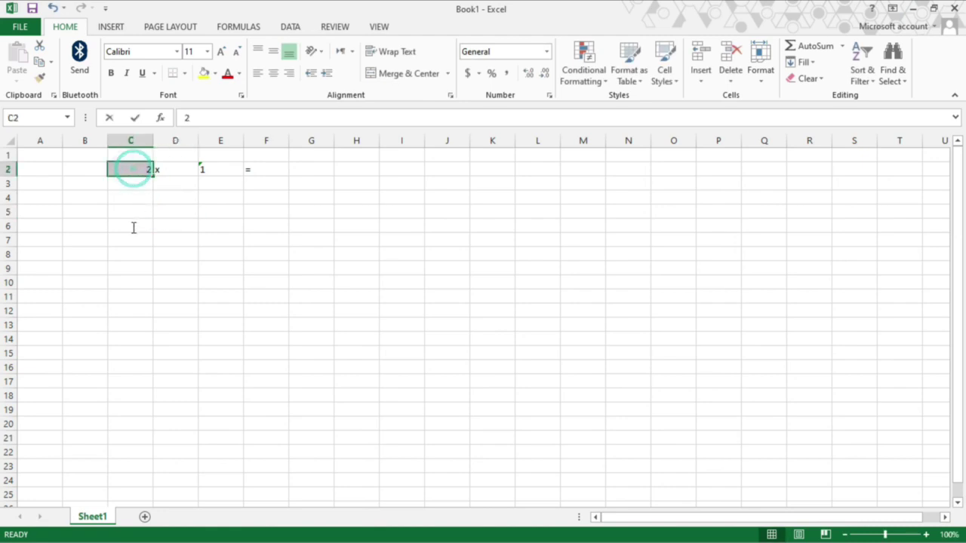
right_click(138, 209)
click(97, 219)
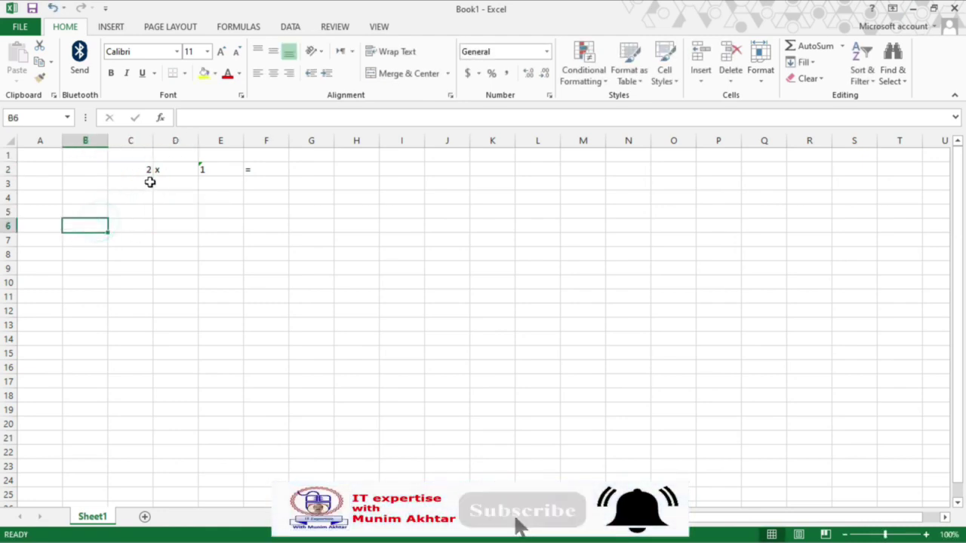
click(145, 172)
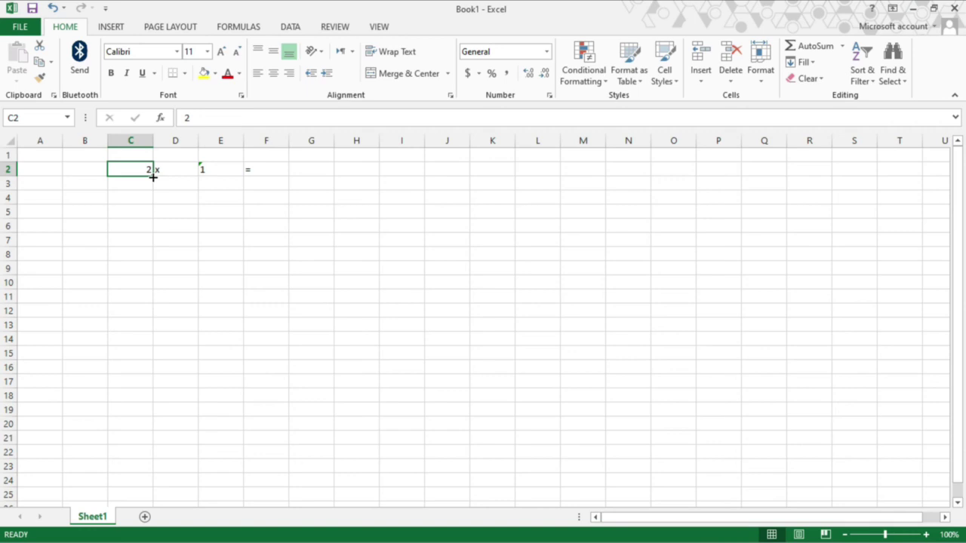
drag(153, 176, 159, 312)
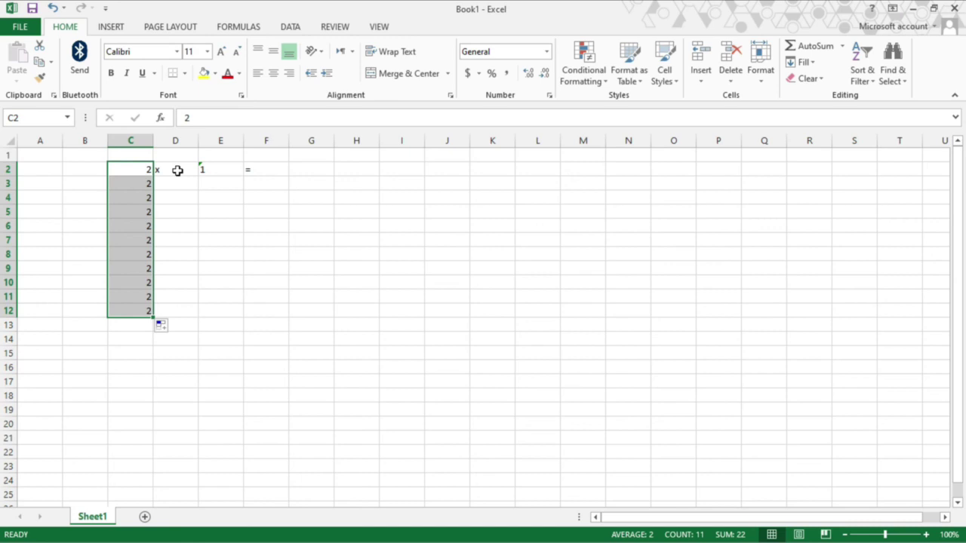
Step: Fill the x, the 1–11 series and the = signs down columns D, E and F
click(177, 170)
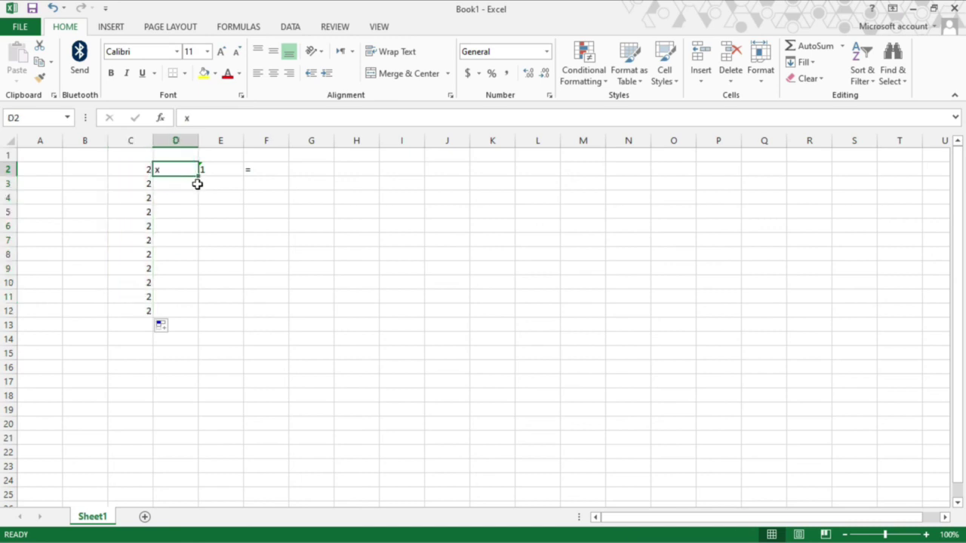
double_click(199, 176)
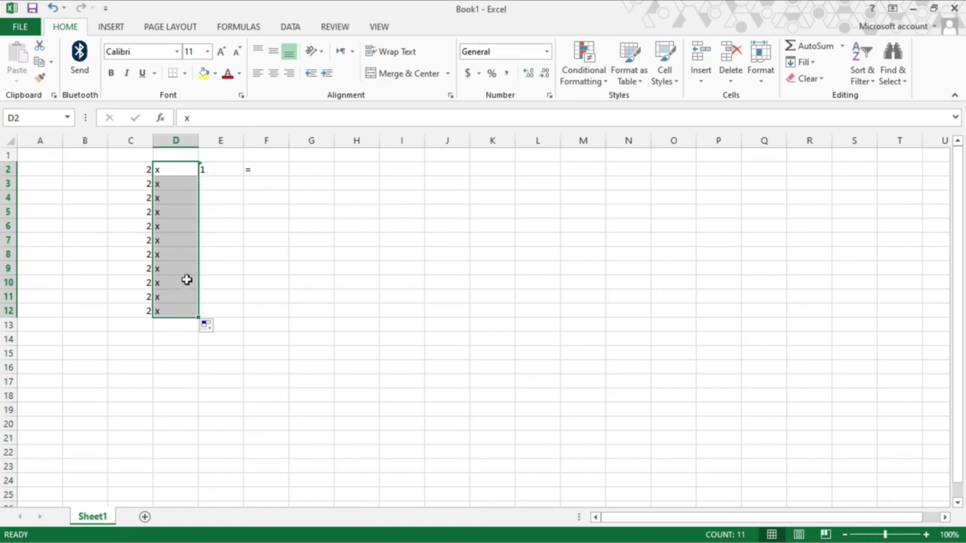
click(218, 173)
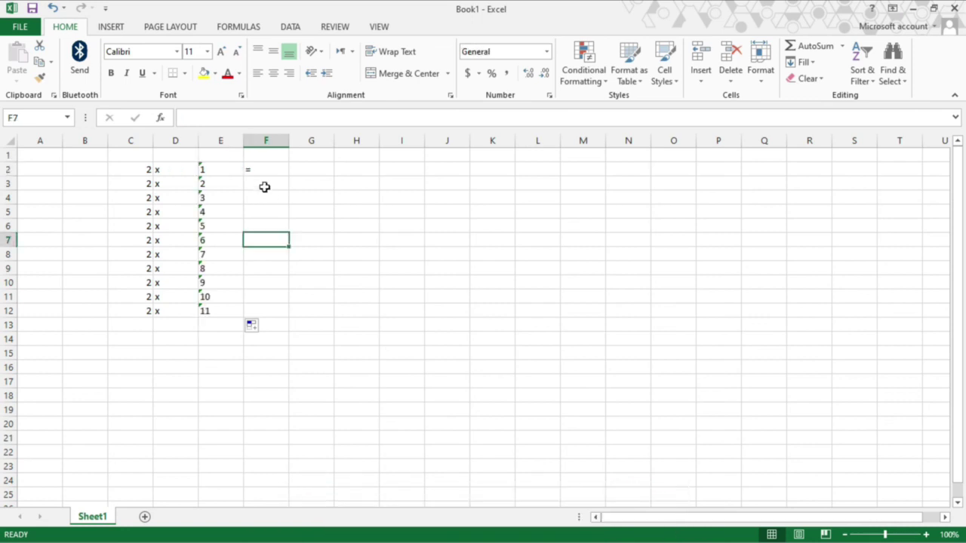
click(270, 172)
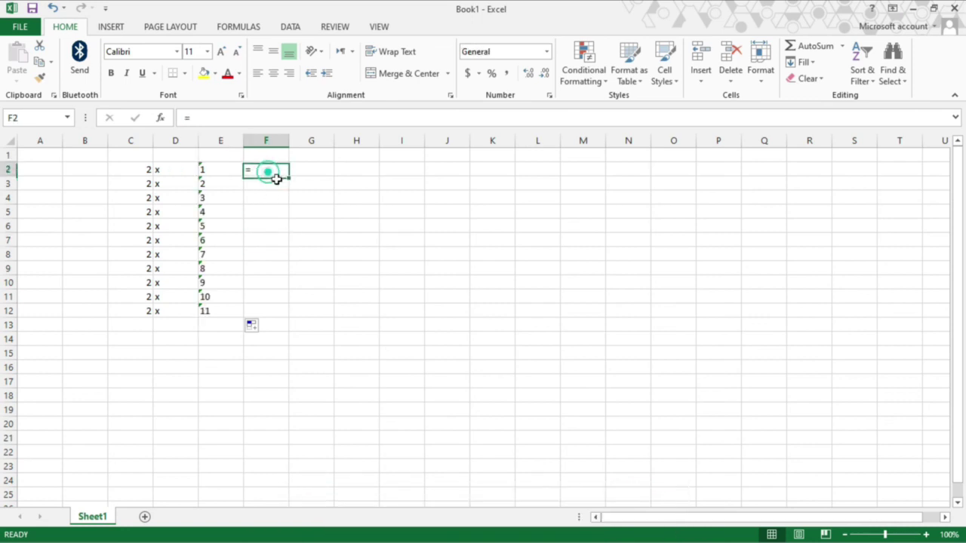
double_click(289, 177)
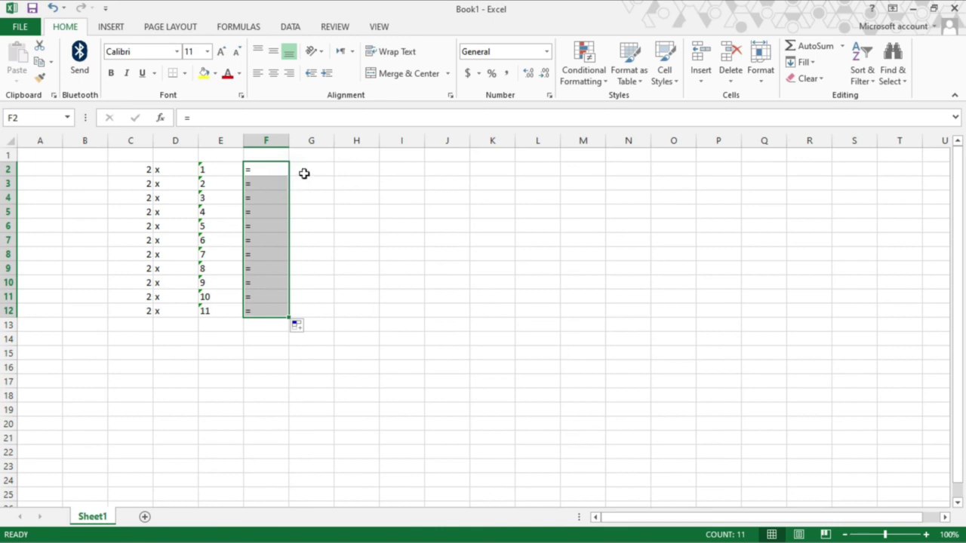
click(310, 171)
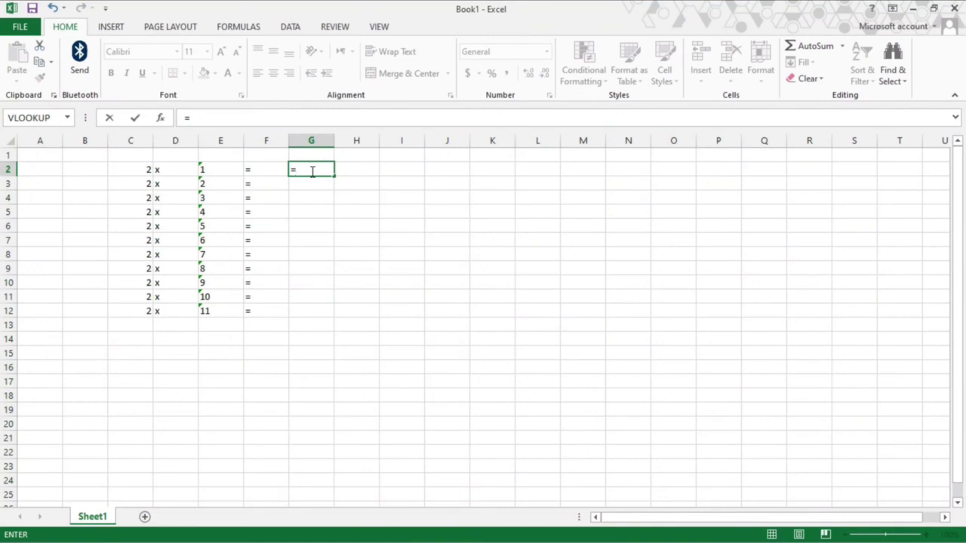
Step: Enter =C2*E2 in G2 and fill it down to G12, giving 2 through 22
key(Left)
key(Left)
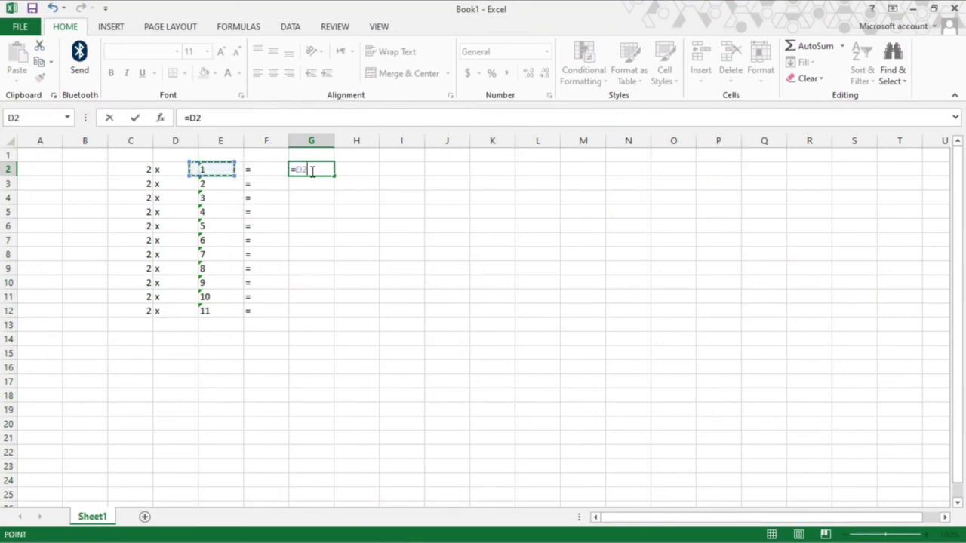
key(Left)
key(Left)
text(*)
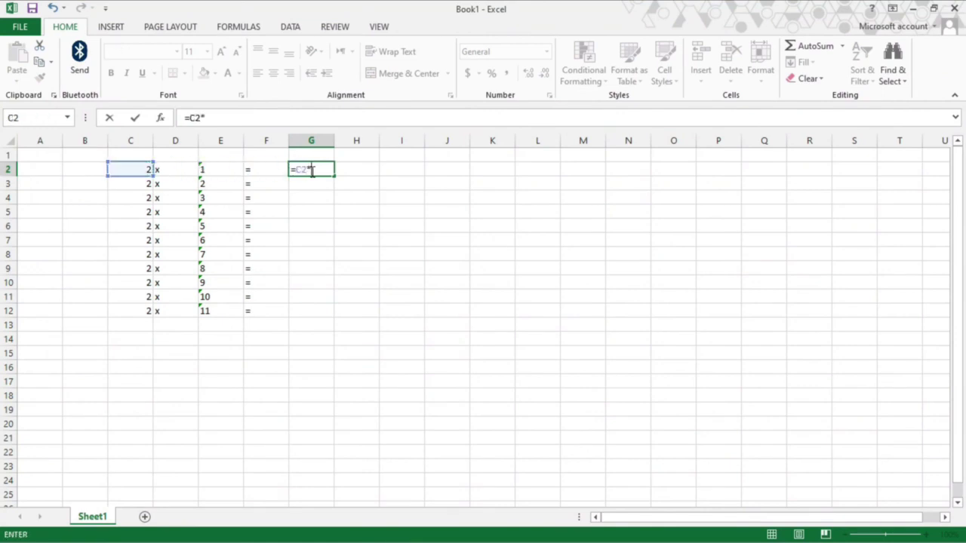
key(Left)
key(Left)
key(Return)
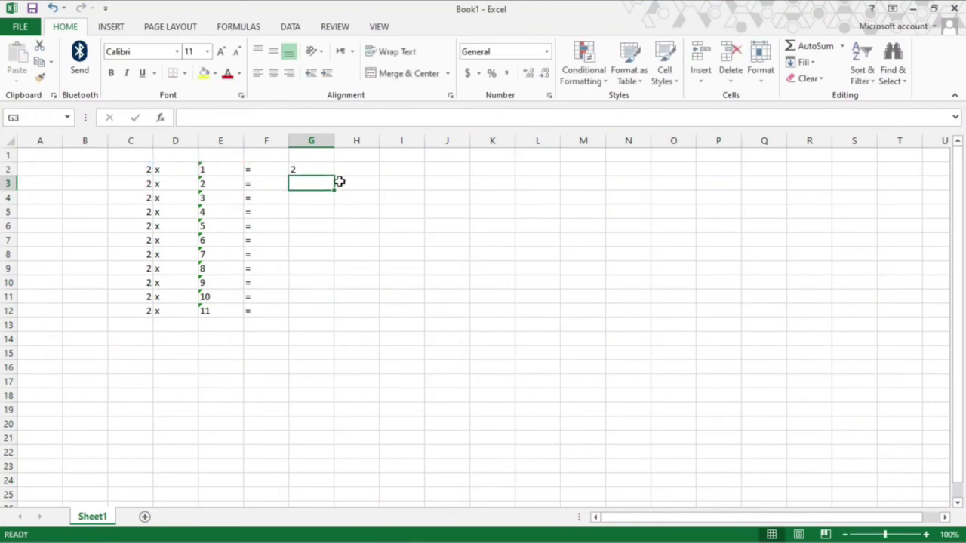
click(316, 169)
double_click(334, 175)
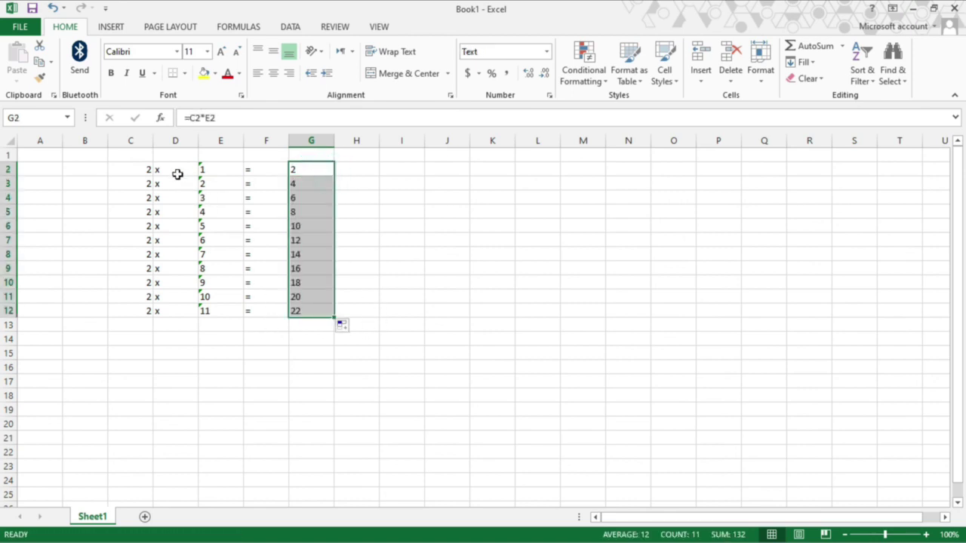
click(134, 156)
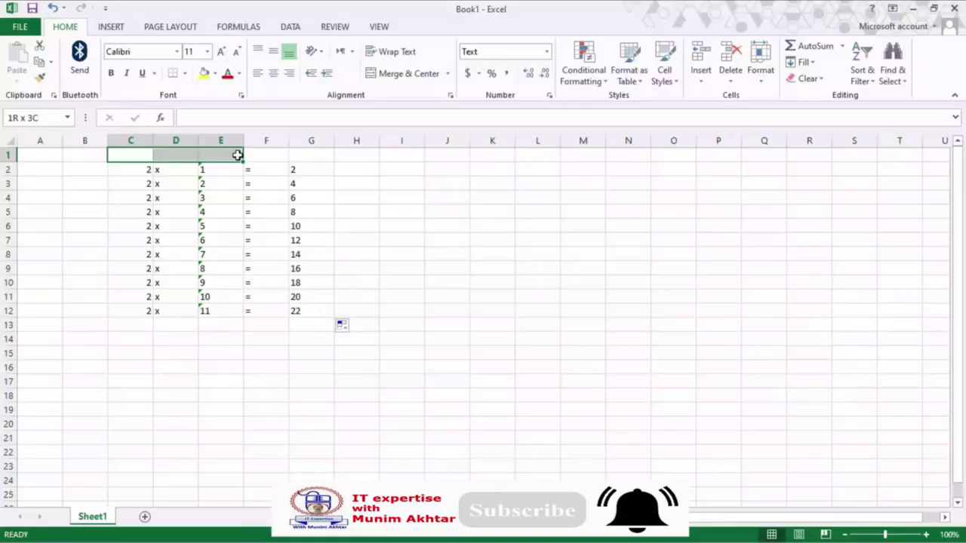
Step: Merge and centre the 'Table of 2' title across C1:G1 and make it bold
drag(237, 155, 311, 154)
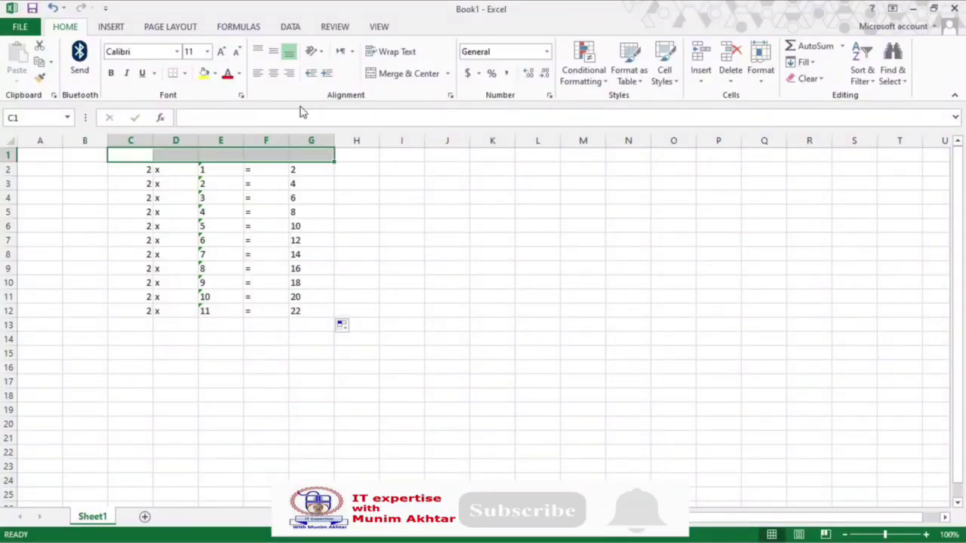
click(394, 72)
click(127, 215)
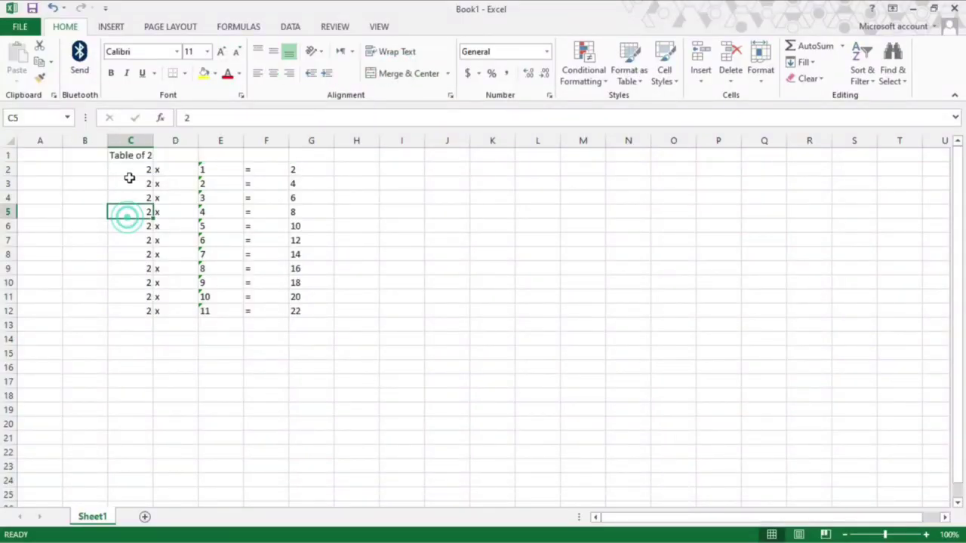
click(139, 156)
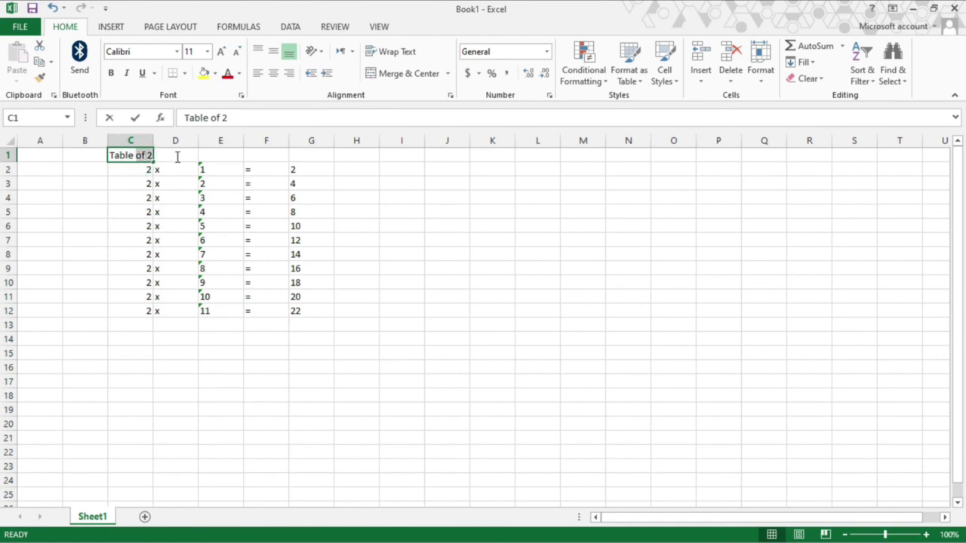
click(117, 214)
drag(129, 155, 308, 155)
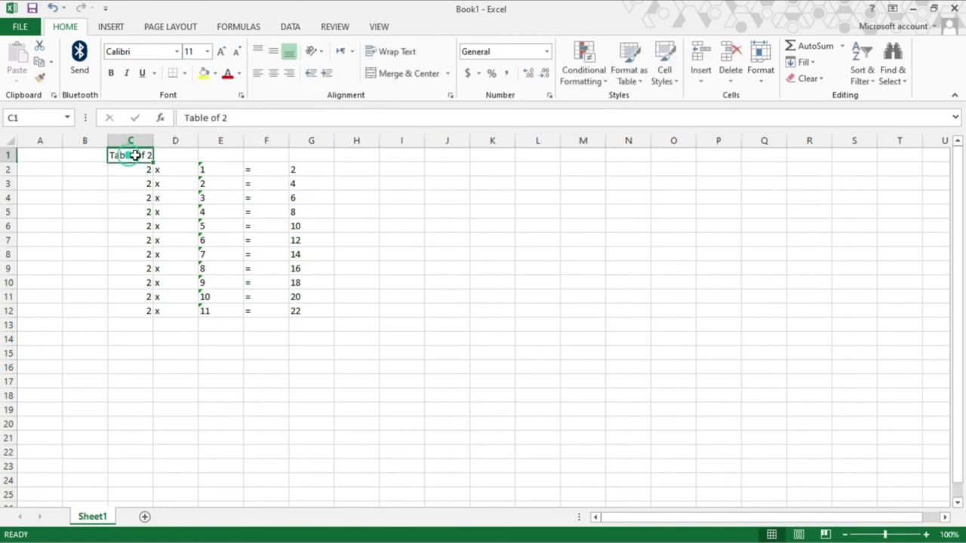
click(387, 73)
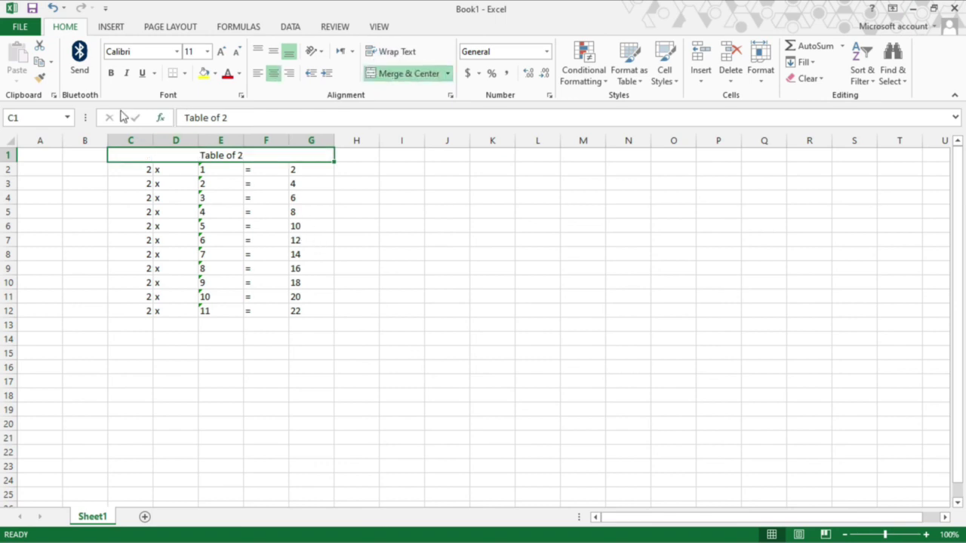
click(111, 74)
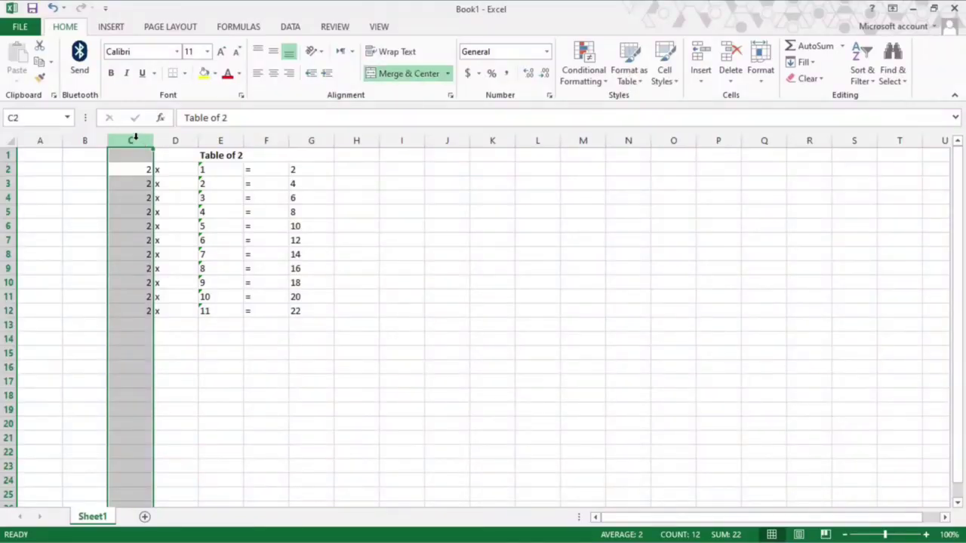
Step: AutoFit columns C to G and add borders to every cell of C1:G12
drag(129, 140, 308, 143)
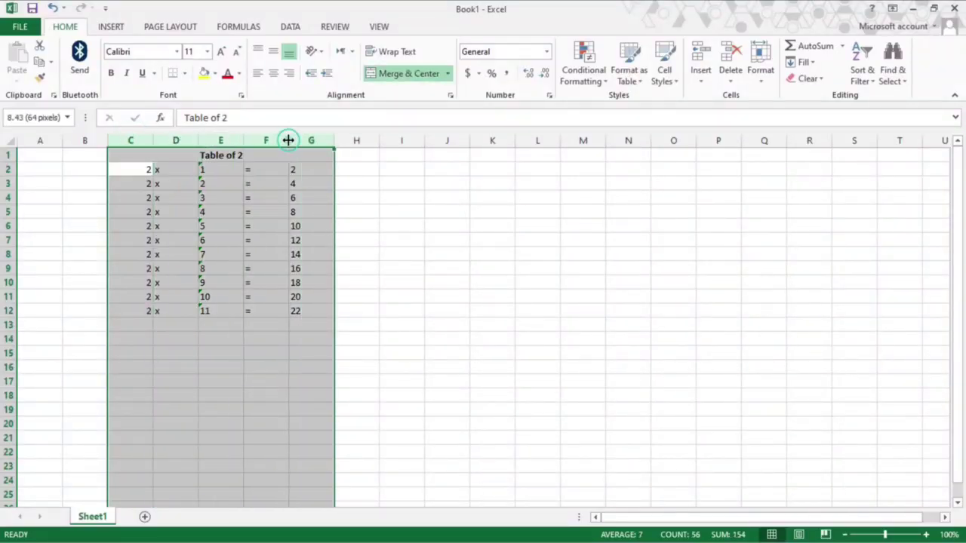
double_click(288, 140)
click(189, 211)
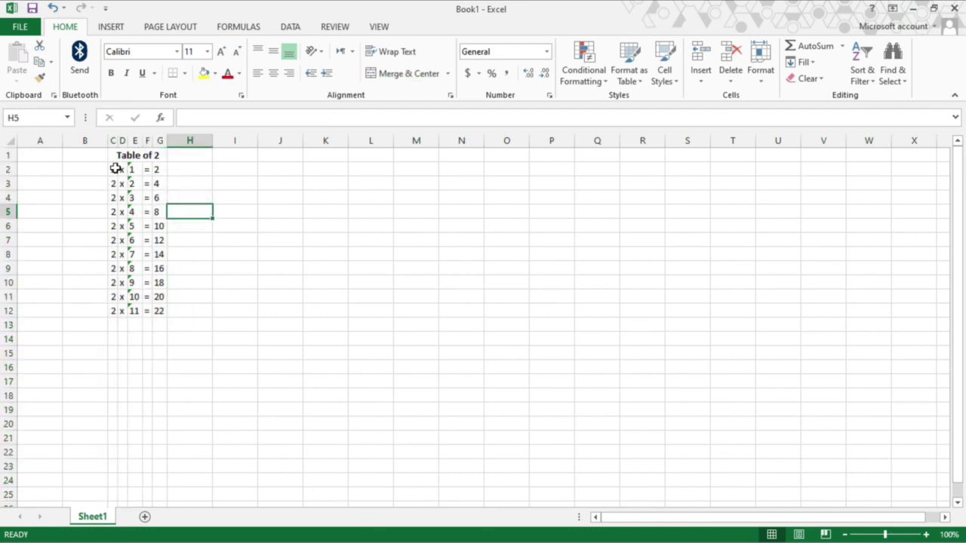
drag(115, 155, 159, 310)
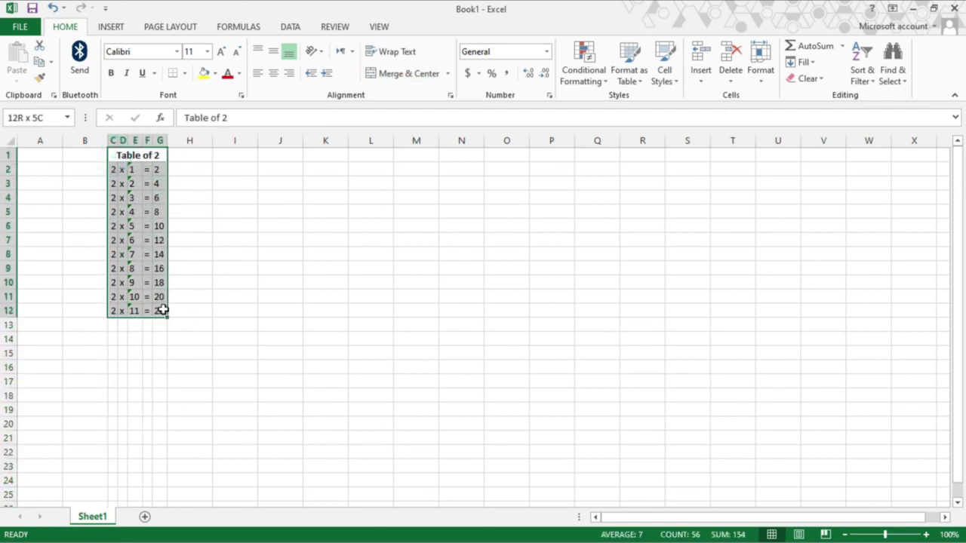
click(184, 76)
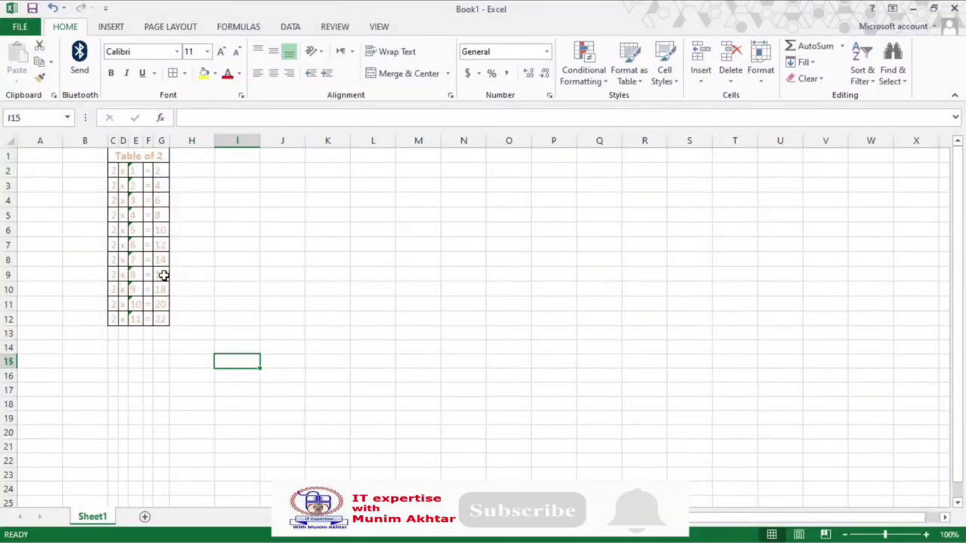
Step: Make L2's formula =$O$1 with an absolute reference and copy it down to L12
click(279, 169)
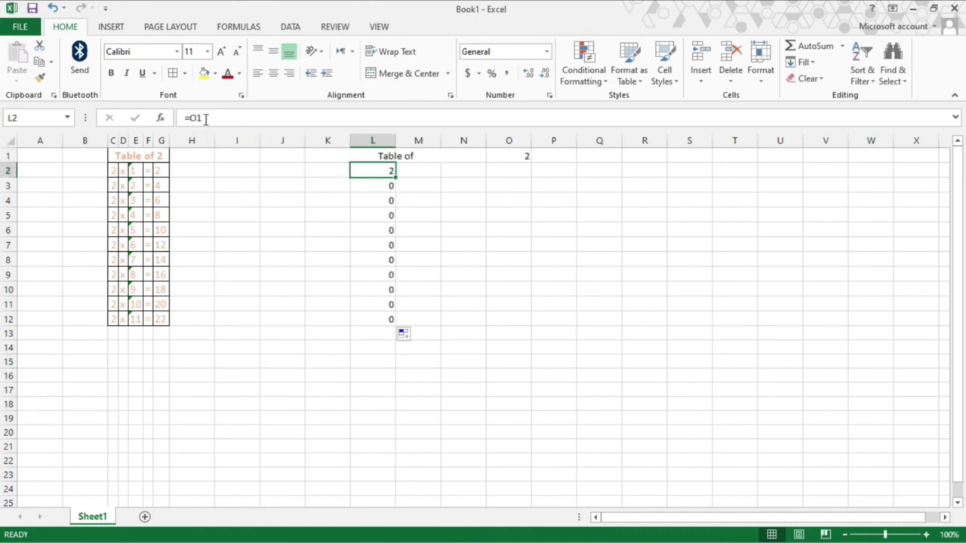
click(205, 119)
key(F4)
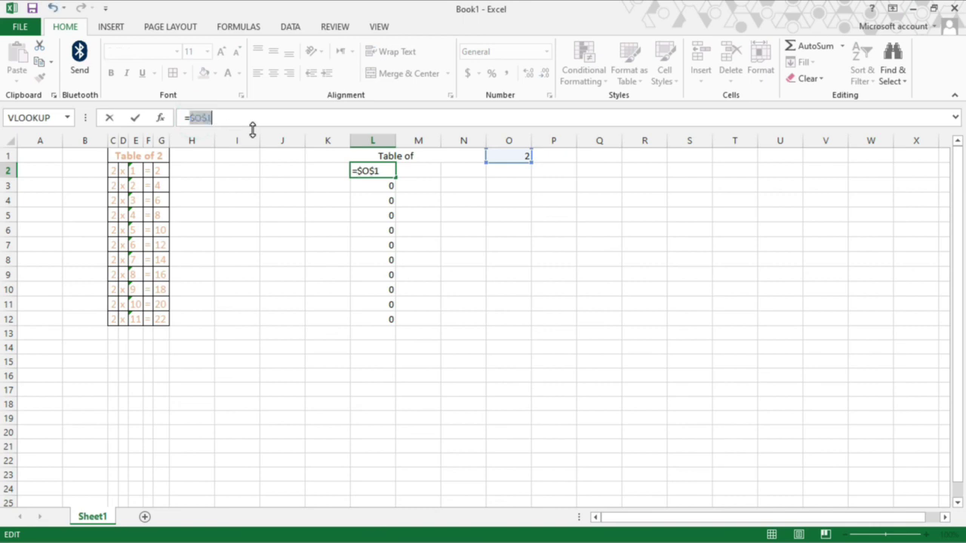
key(Return)
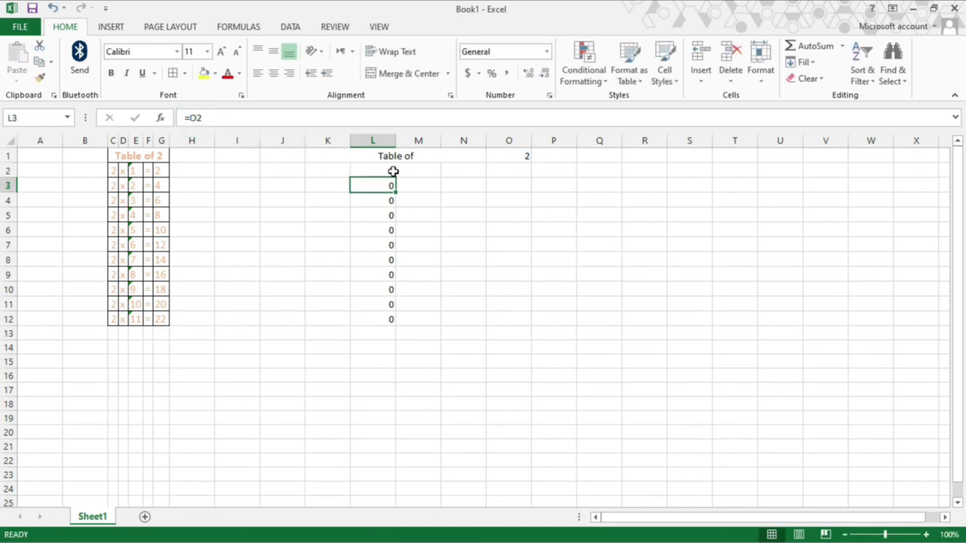
click(393, 171)
double_click(395, 177)
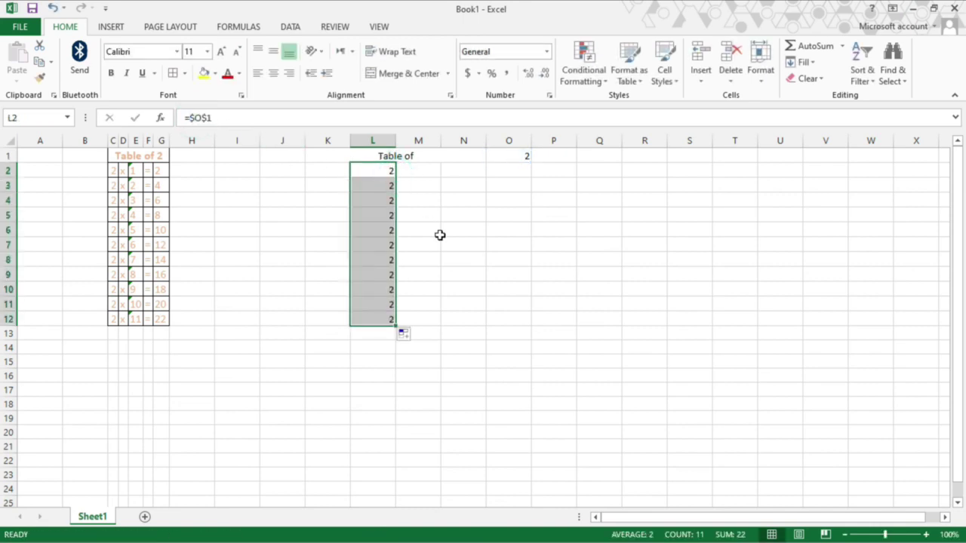
Step: Enter x in M2 and copy it down to row 12
click(425, 169)
text(x)
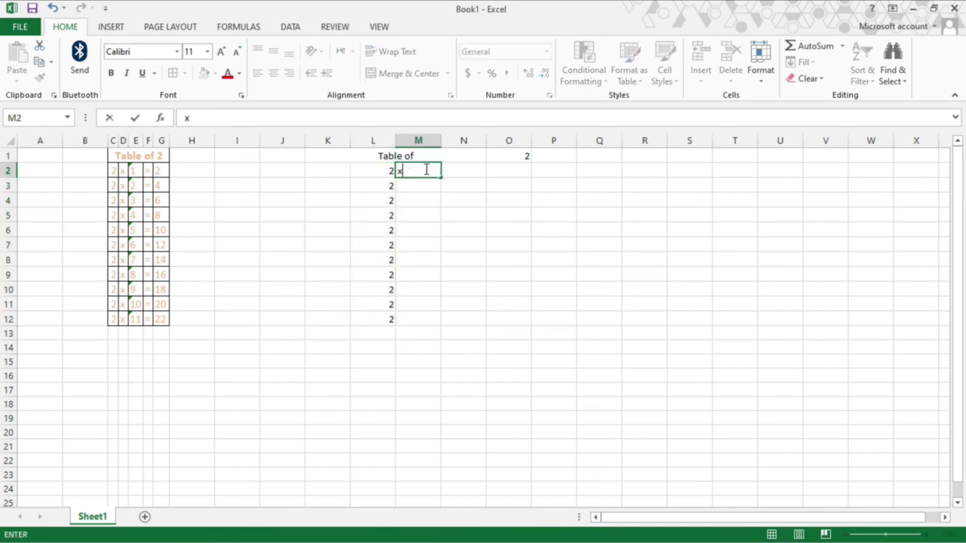
key(Return)
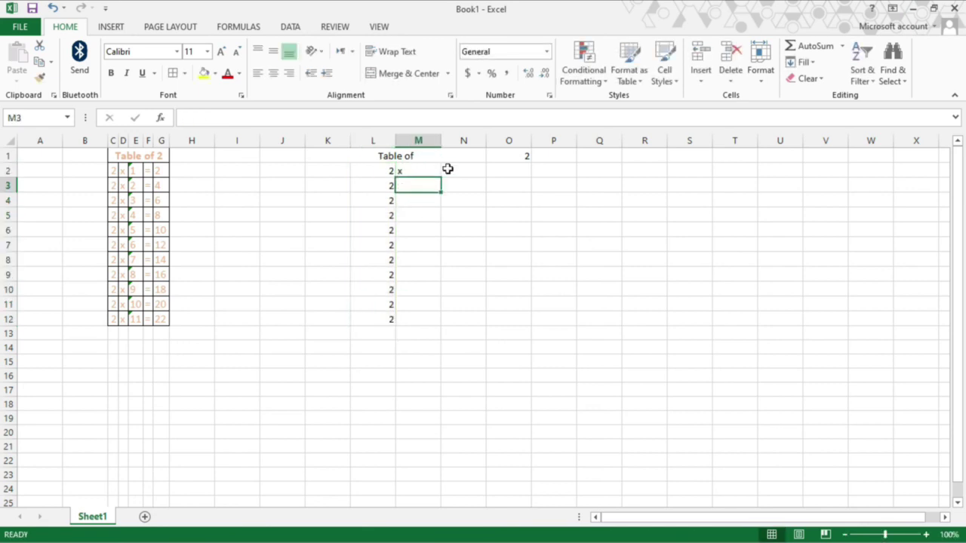
click(427, 172)
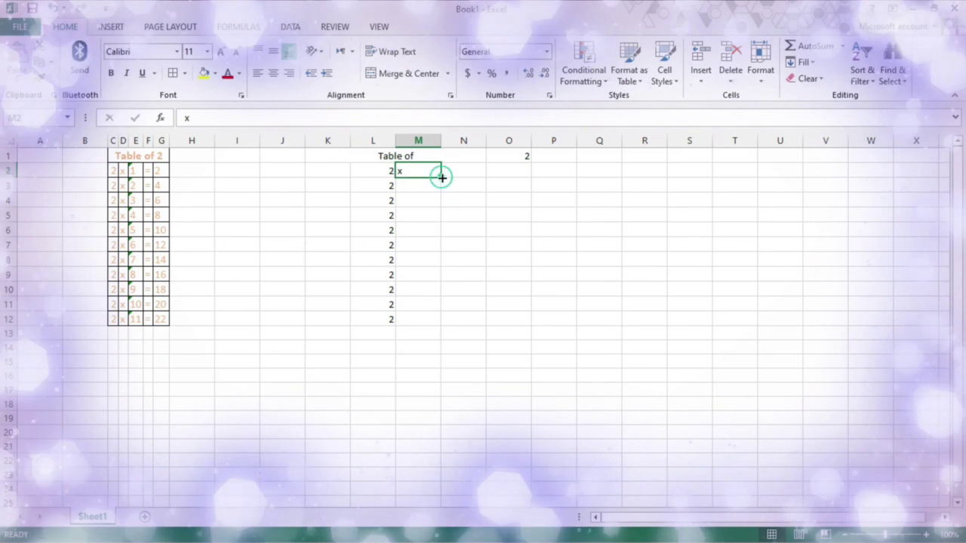
drag(442, 178, 445, 325)
Step: Enter 1 in N2, fill it as a 1–12 series, and extend columns L and M to row 13
text(1)
key(Return)
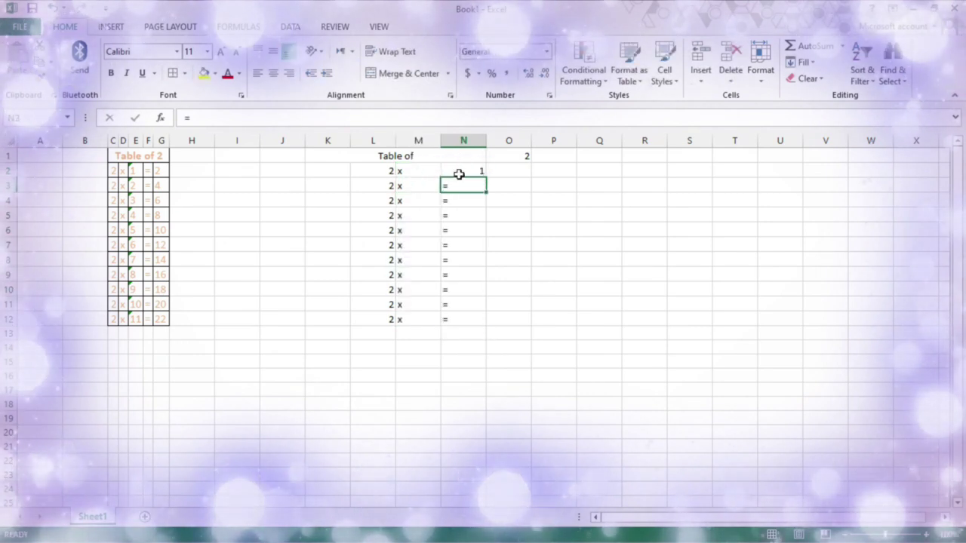
click(479, 169)
double_click(486, 179)
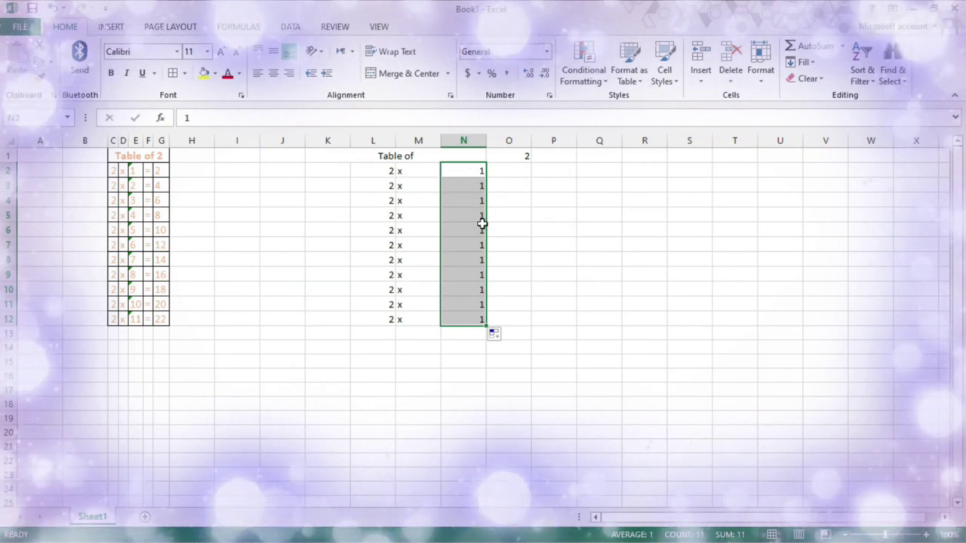
click(478, 169)
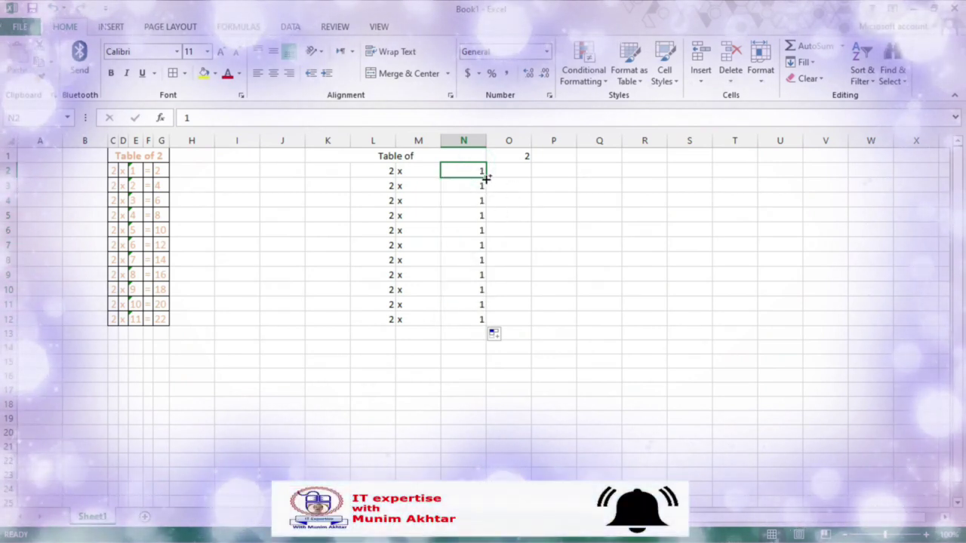
mouse_move(487, 177)
mouse_down()
mouse_move(486, 336)
mouse_move(393, 339)
mouse_up()
click(406, 321)
click(375, 321)
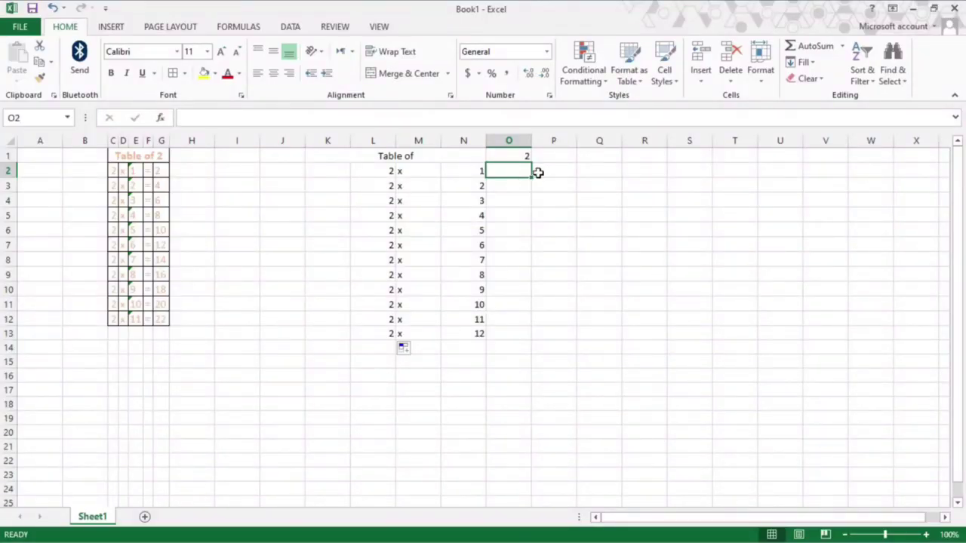
Step: Enter an = sign in O2 and copy it down to O13
text(=)
click(537, 172)
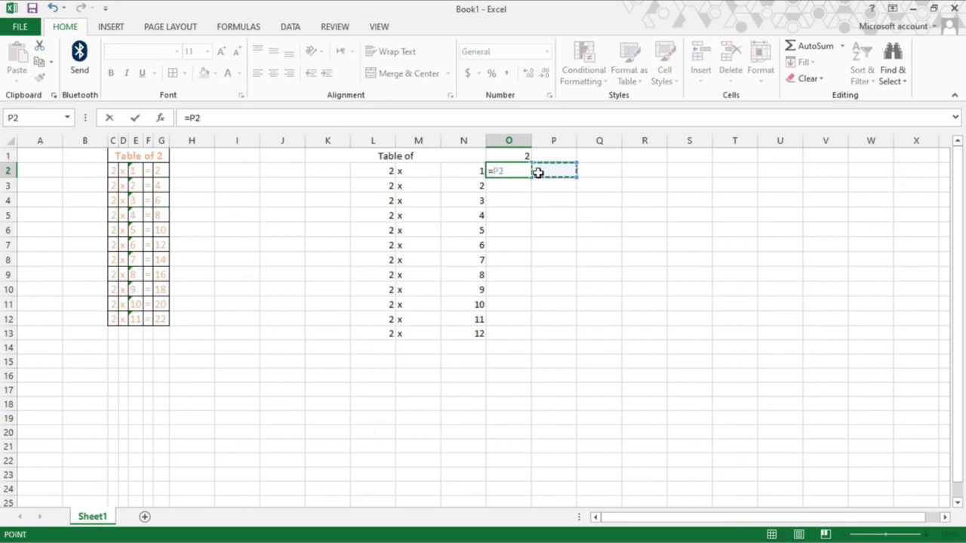
key(Return)
key(Up)
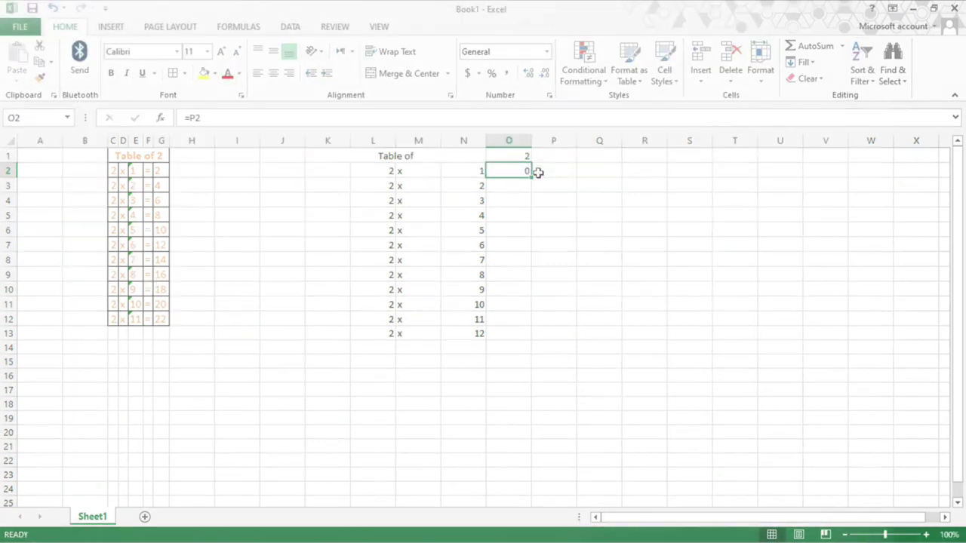
text(=)
key(Return)
key(Up)
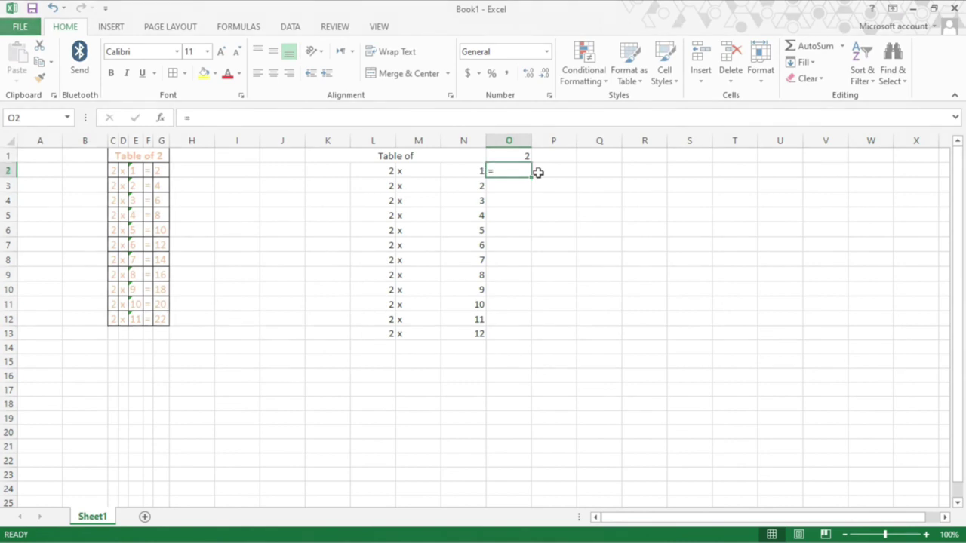
drag(535, 173, 534, 343)
Step: Enter =L2*N2 in P2 and fill it down to P13, showing 2 to 24
key(Right)
text(=)
key(Left)
key(Left)
key(Left)
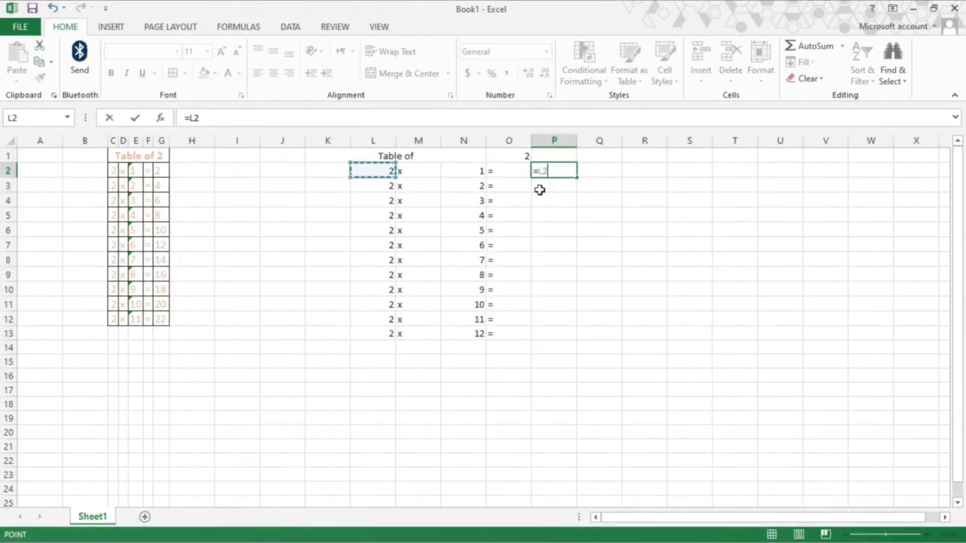
text(*)
click(469, 172)
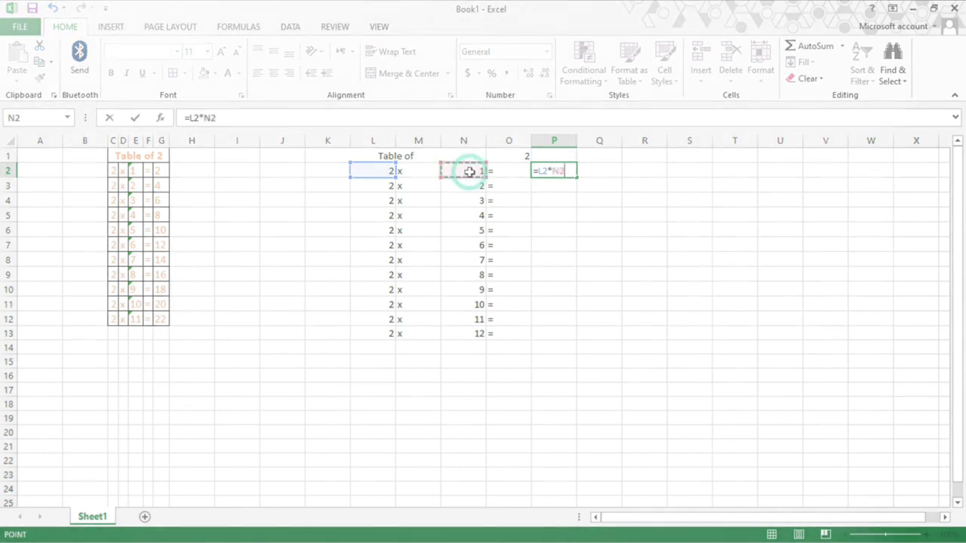
key(Return)
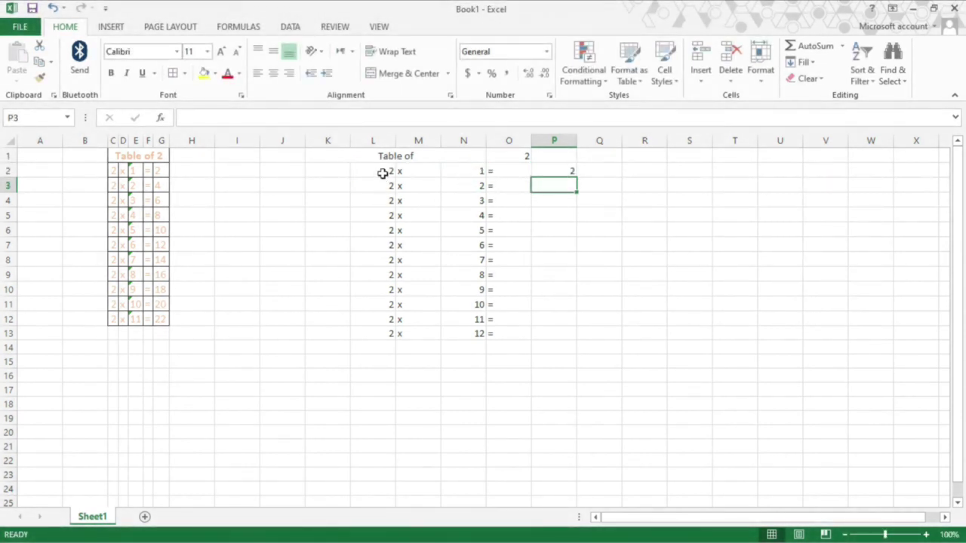
click(570, 170)
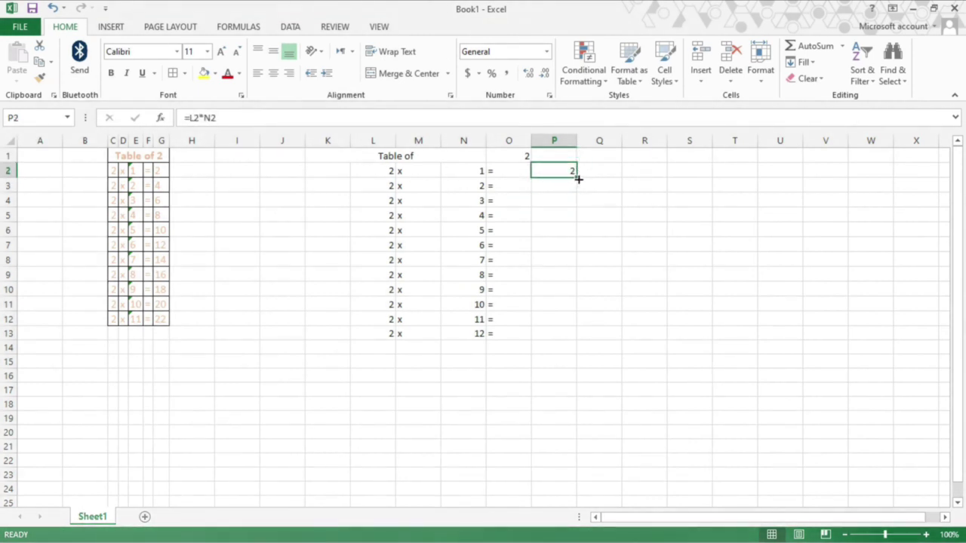
drag(577, 179, 578, 337)
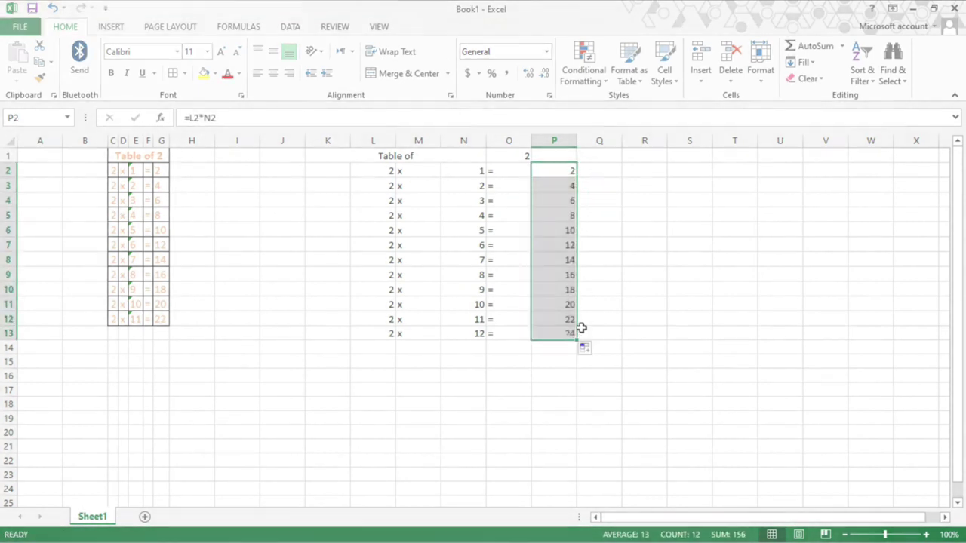
click(519, 156)
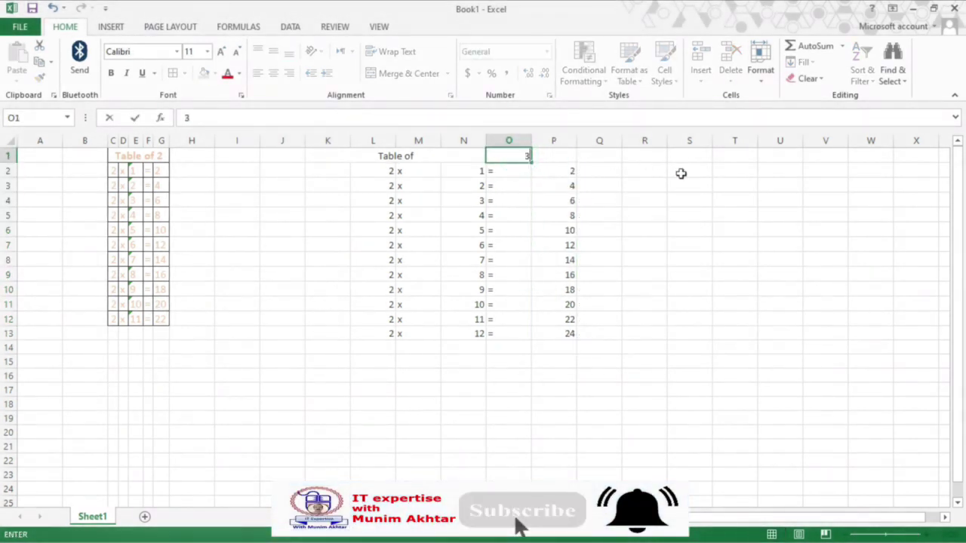
Step: Change O1 to 3, then to 10, so the table shows products 10 through 120
text(3)
key(Return)
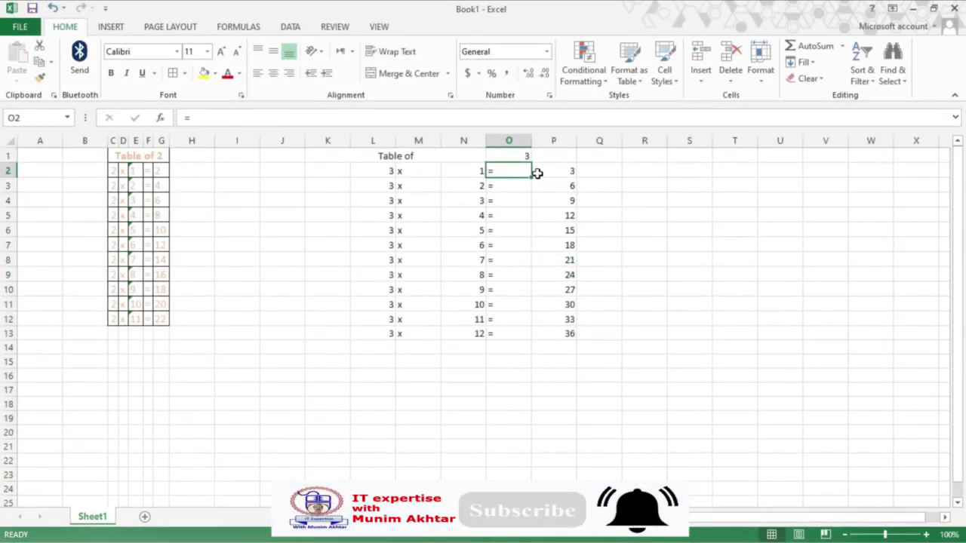
click(515, 157)
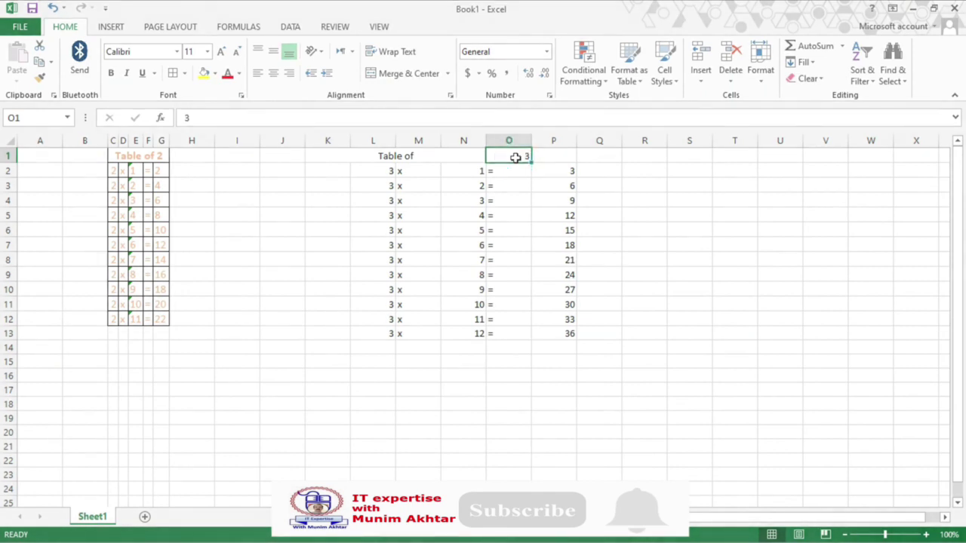
text(10)
key(Return)
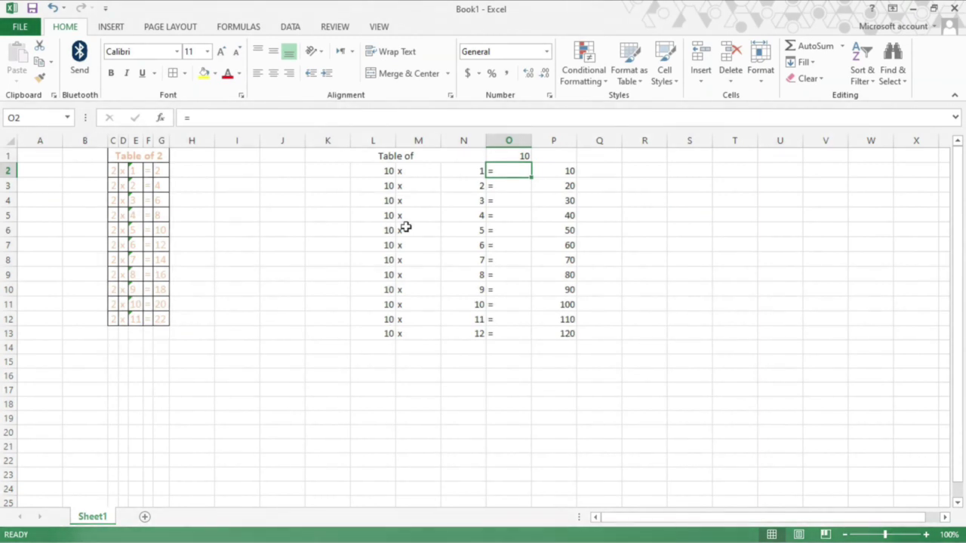
Step: Unmerge the 'Table of' title, move it to L1, and merge and center it across L1:N1
click(369, 156)
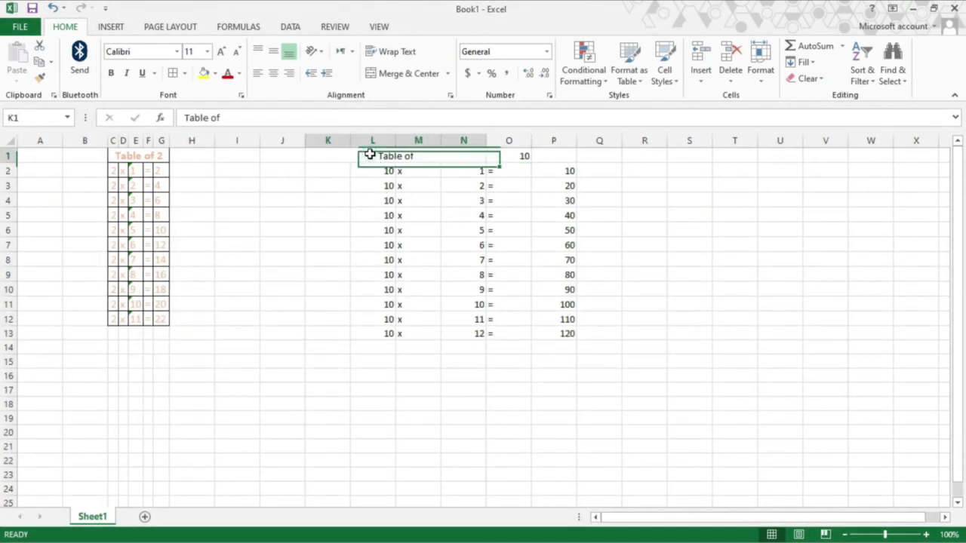
double_click(369, 156)
click(444, 219)
click(395, 155)
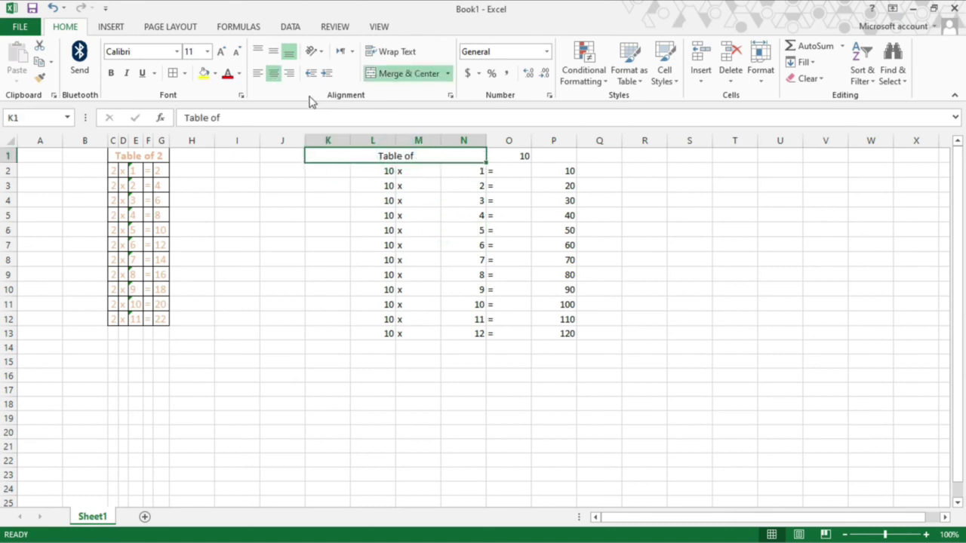
click(403, 74)
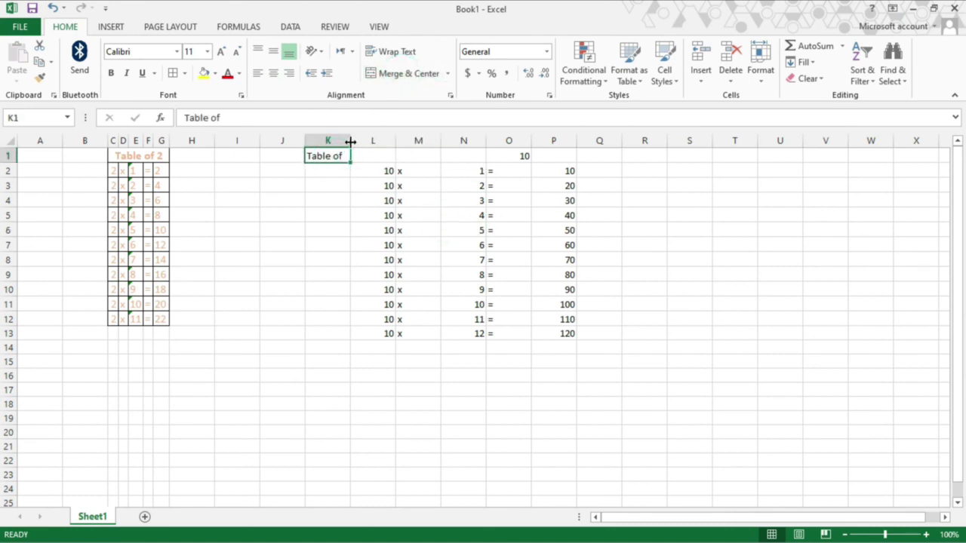
key(ctrl+c)
key(Right)
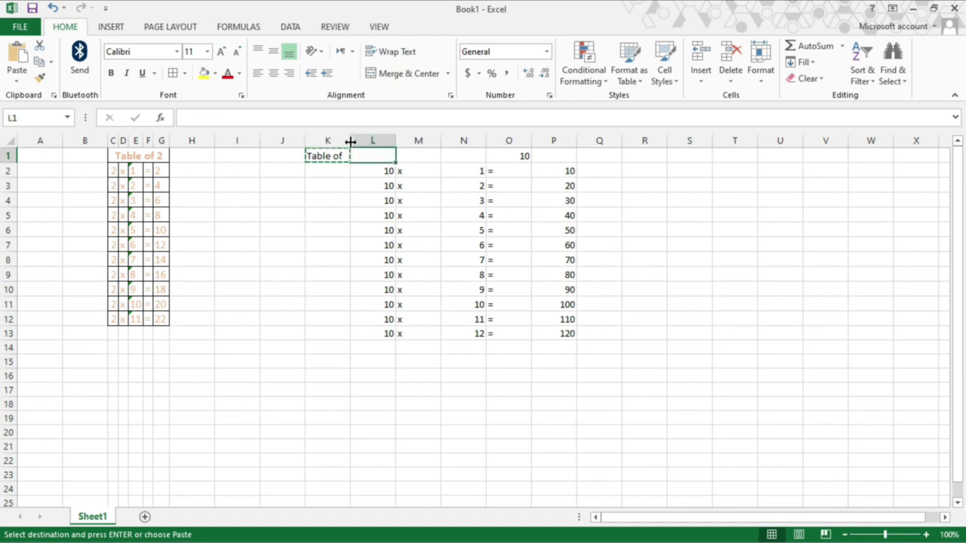
key(Return)
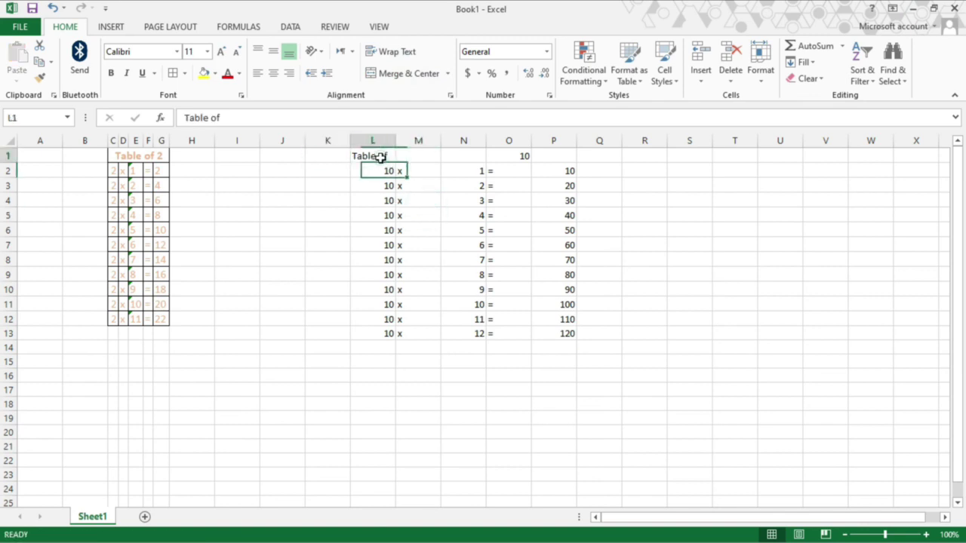
drag(380, 156, 465, 160)
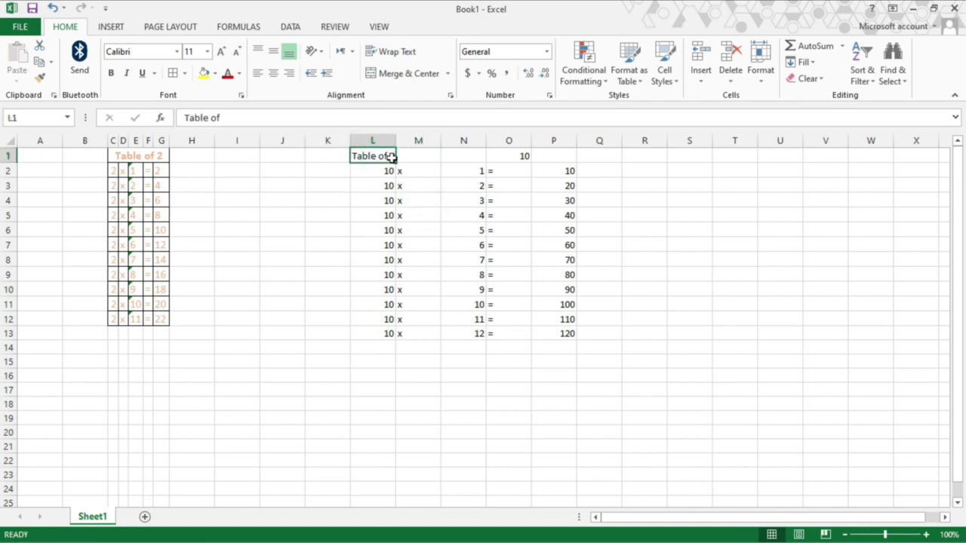
click(411, 73)
click(472, 217)
Step: AutoFit columns L to P so the times table is compact
click(384, 156)
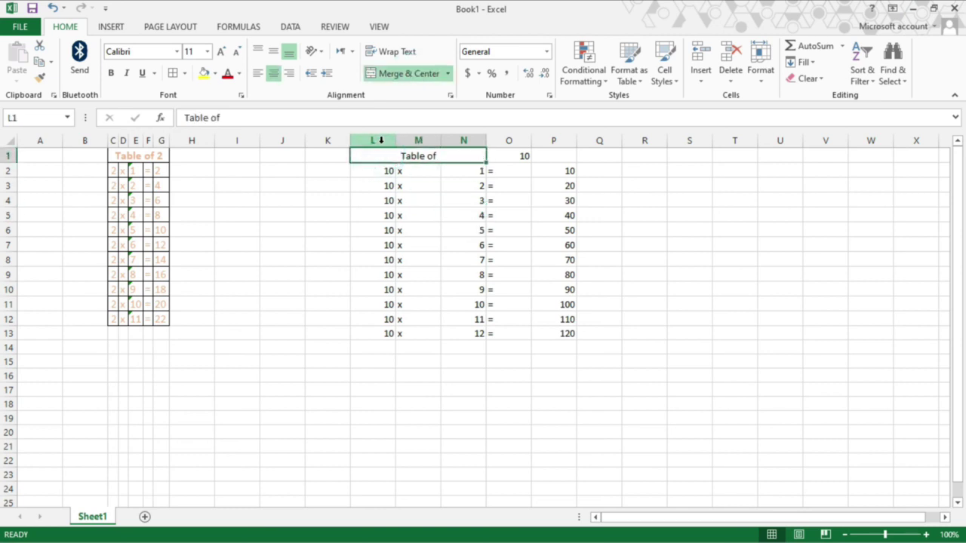
drag(372, 141, 565, 144)
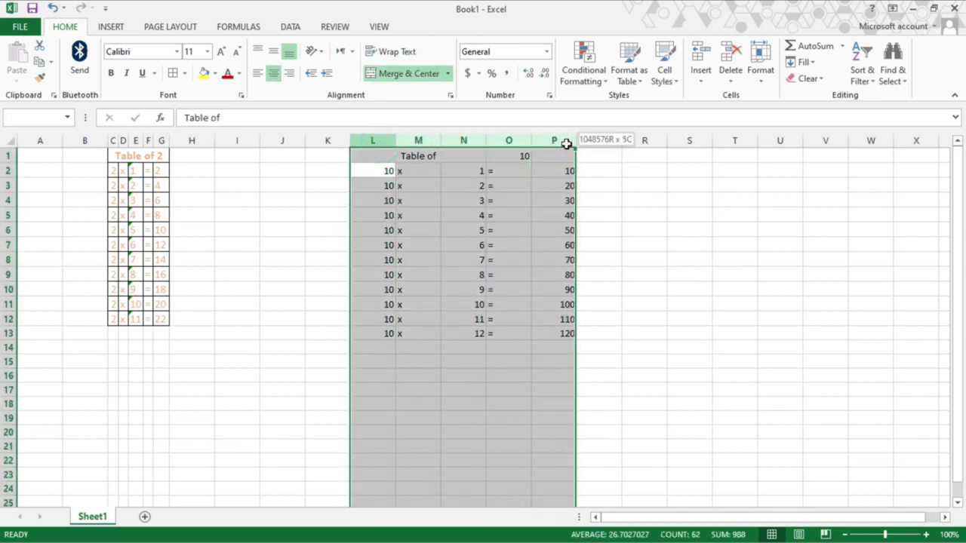
double_click(486, 140)
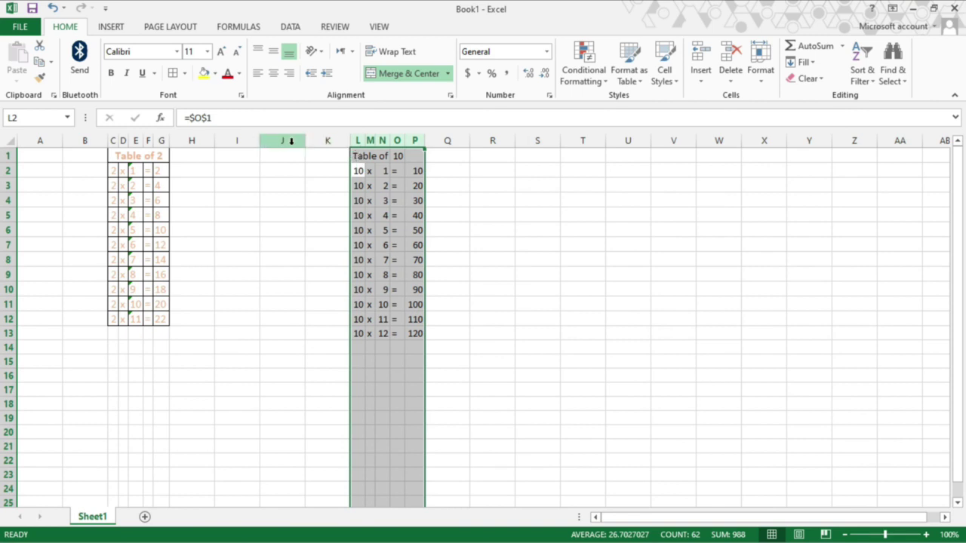
click(380, 218)
drag(418, 334, 359, 155)
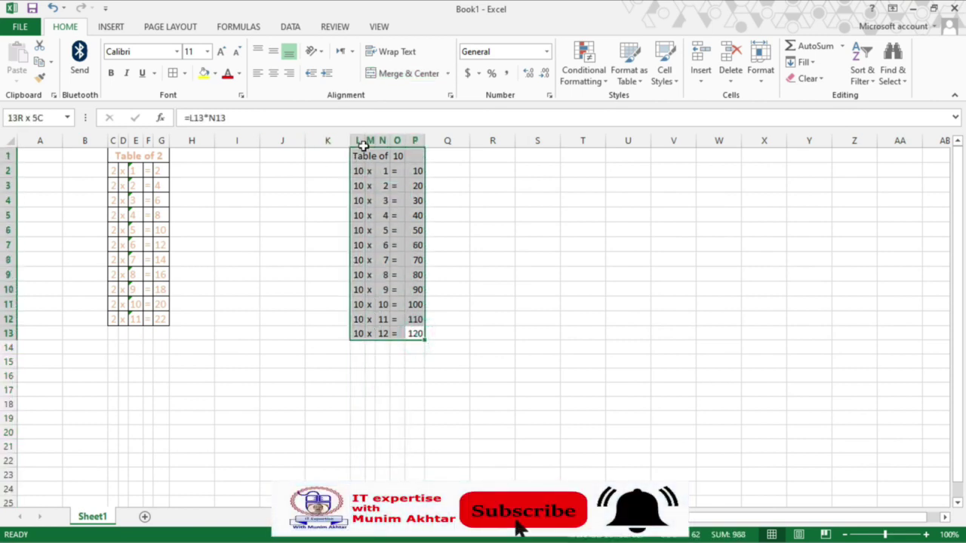
Step: Give the Table of 10 All Borders plus a Thick Box Border outline
click(184, 73)
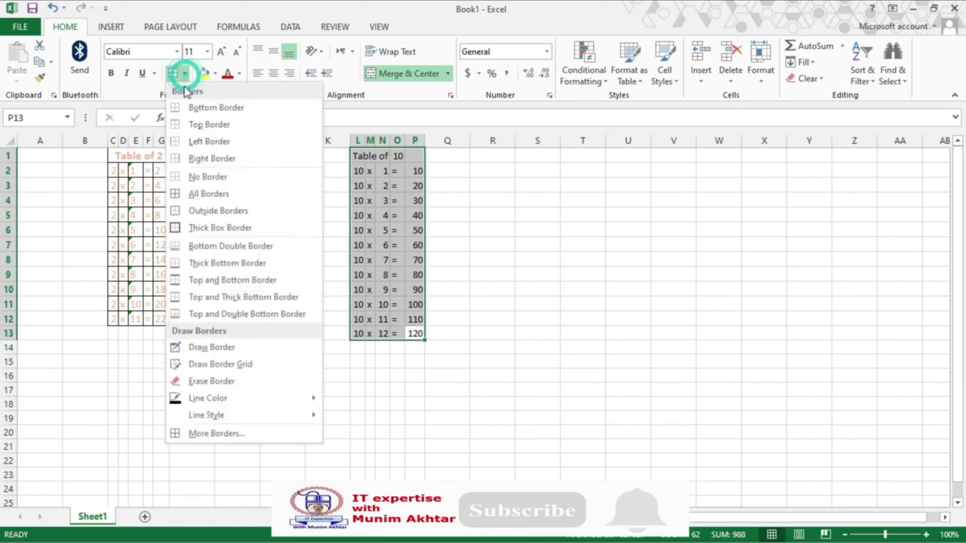
click(199, 192)
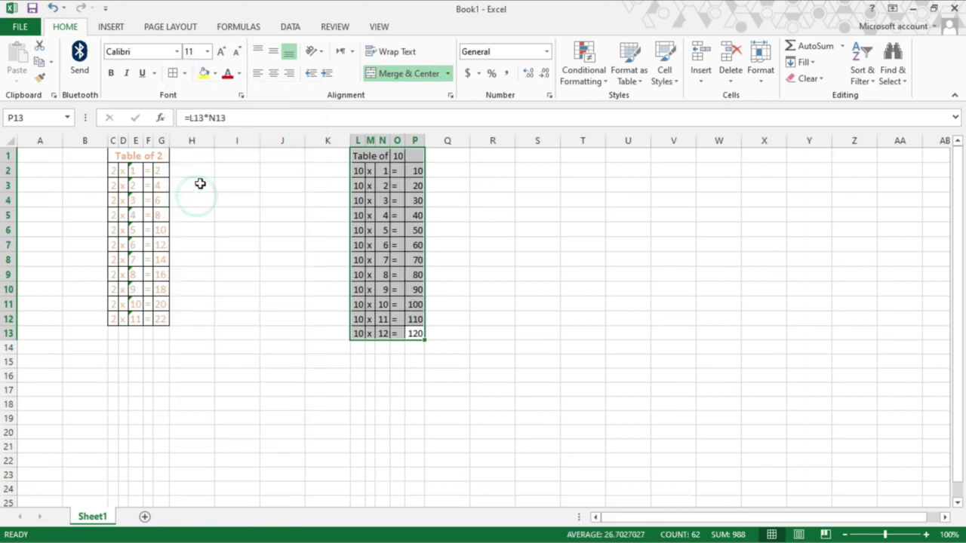
click(185, 73)
click(205, 227)
click(201, 229)
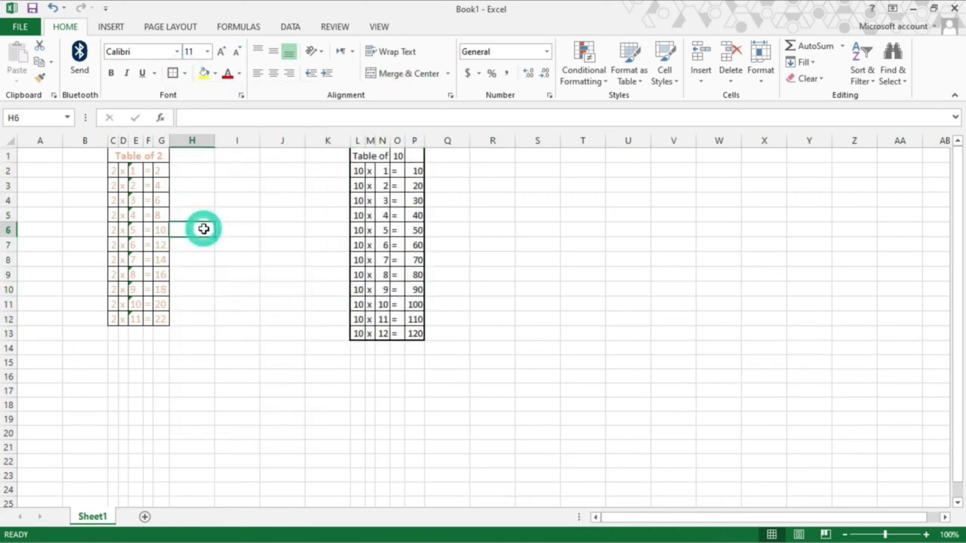
Step: Fill the title row L1:O1 yellow and make the table's numbers red
click(358, 156)
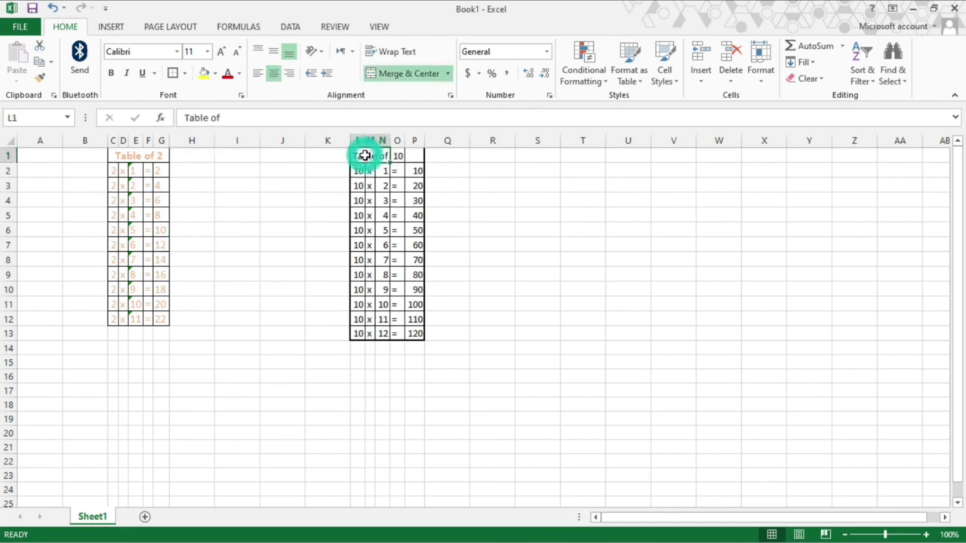
mouse_move(364, 156)
mouse_down()
mouse_move(402, 155)
mouse_move(420, 332)
mouse_up()
click(204, 73)
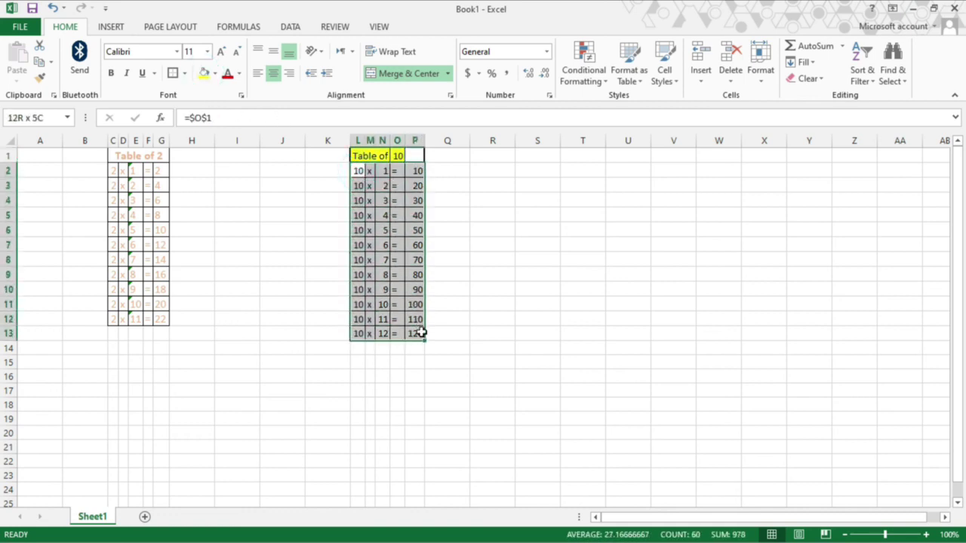
click(228, 74)
click(474, 273)
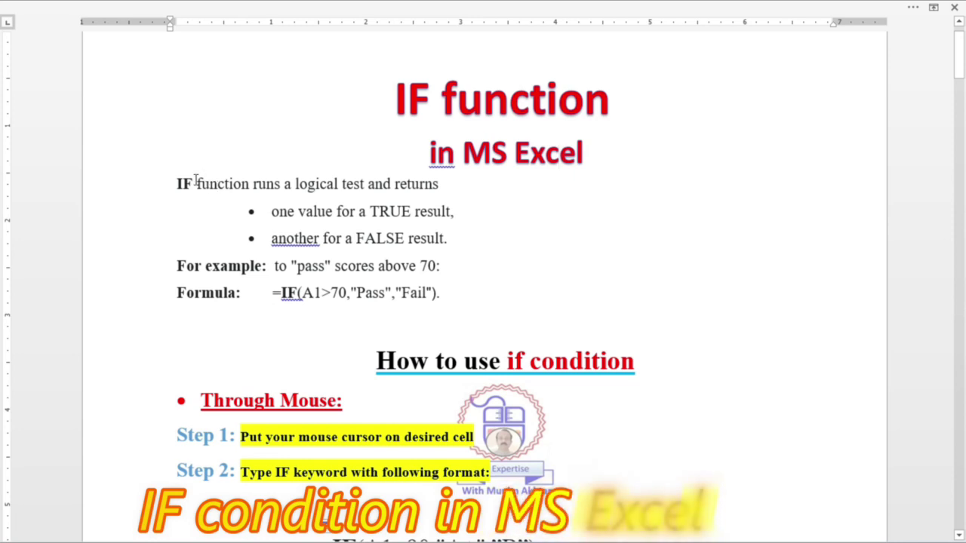
drag(175, 185, 277, 194)
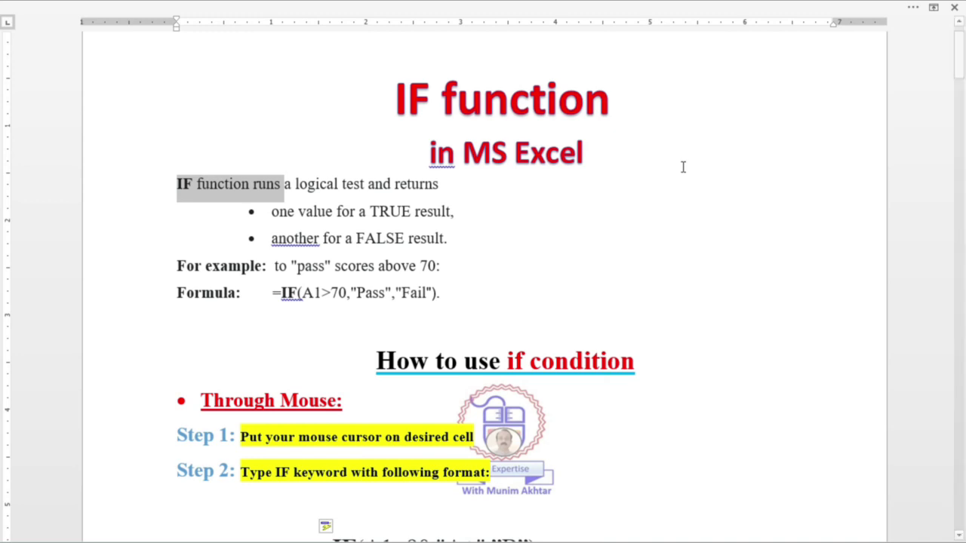
mouse_move(372, 212)
mouse_down()
mouse_move(410, 212)
mouse_move(360, 242)
mouse_move(389, 212)
mouse_up()
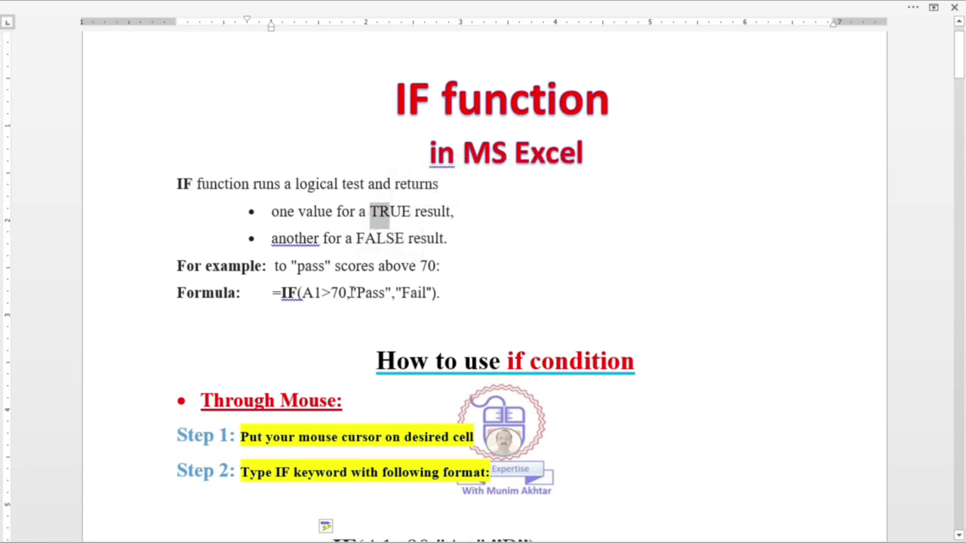
drag(347, 293, 392, 297)
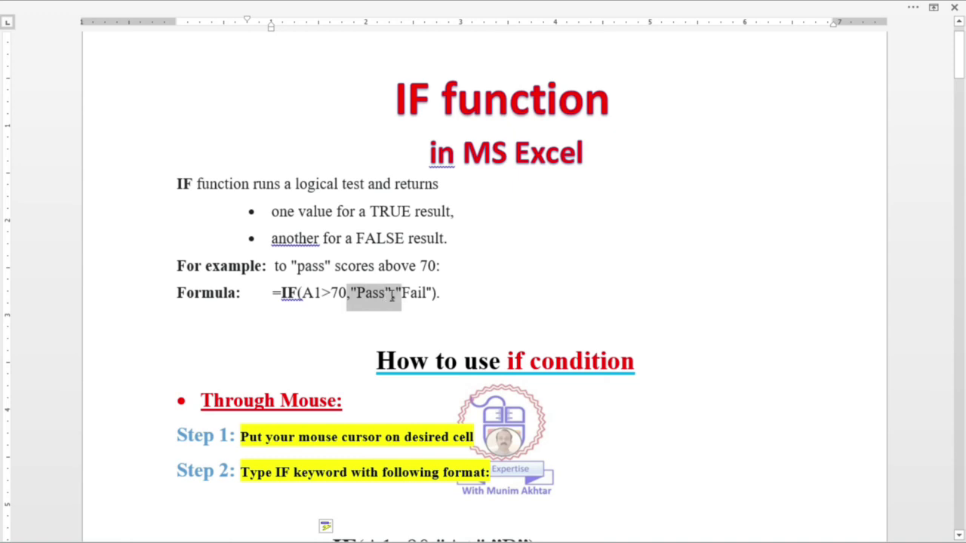
click(391, 296)
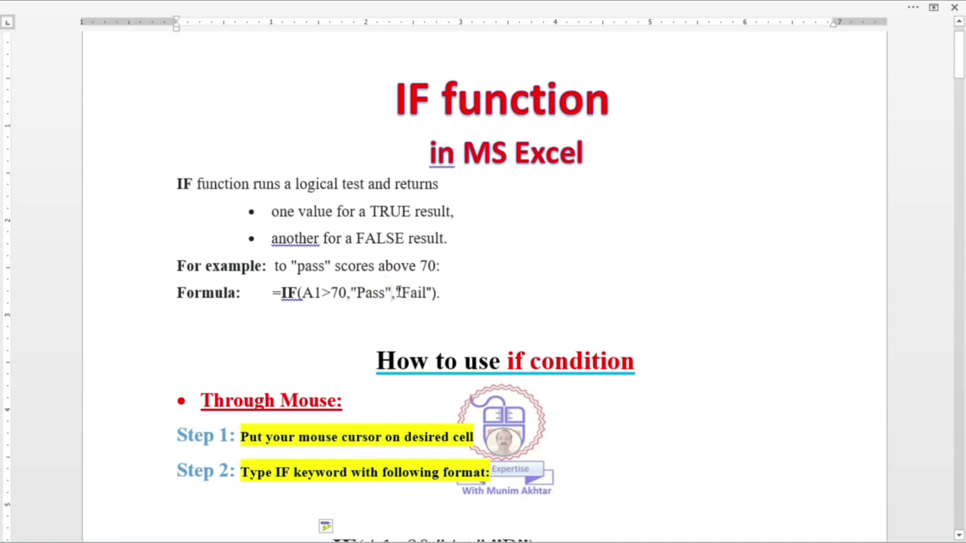
mouse_move(393, 293)
mouse_down()
mouse_move(385, 295)
mouse_move(433, 295)
mouse_up()
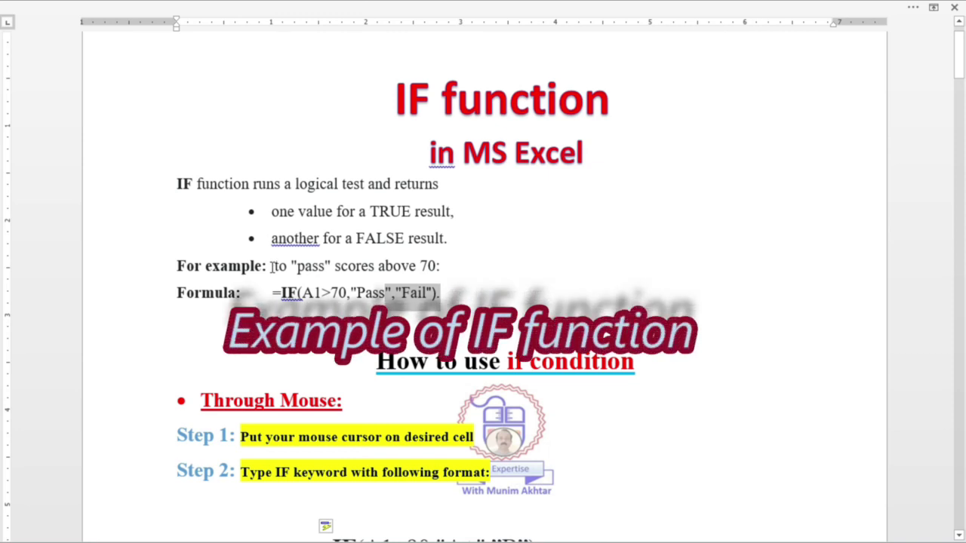
click(291, 266)
double_click(309, 266)
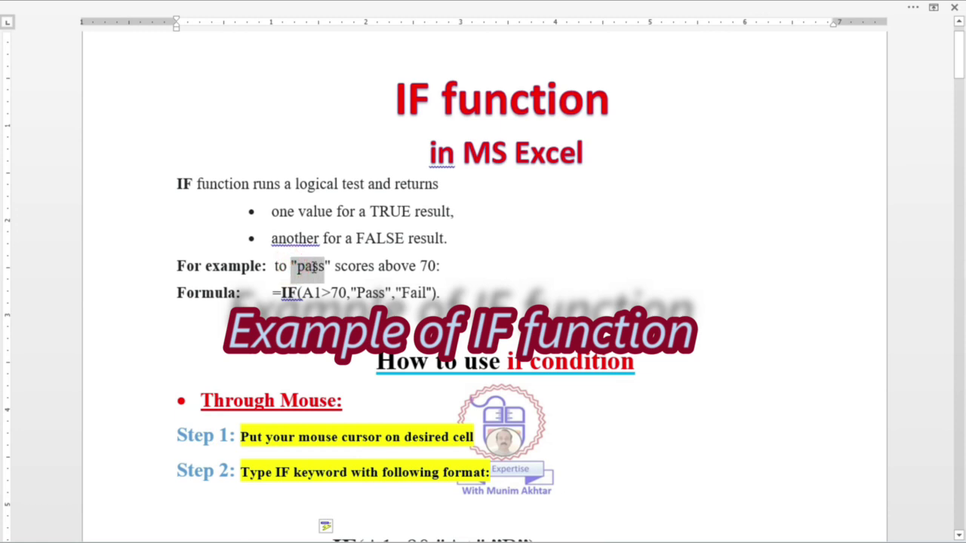
click(311, 265)
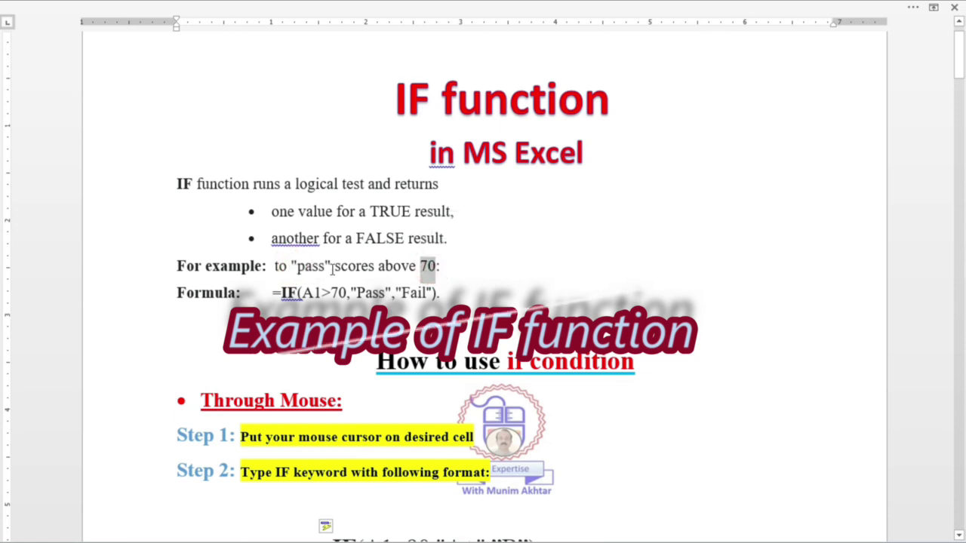
double_click(314, 265)
click(413, 305)
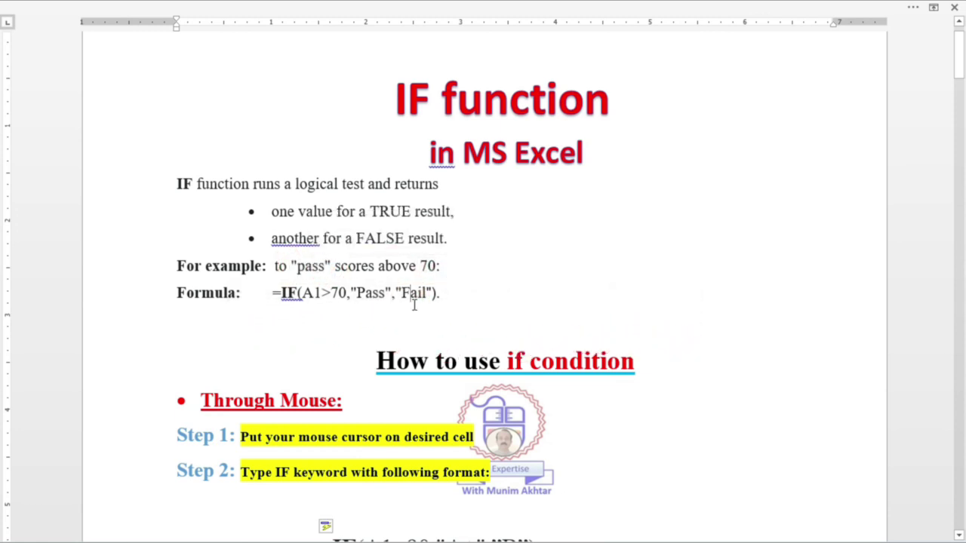
double_click(235, 293)
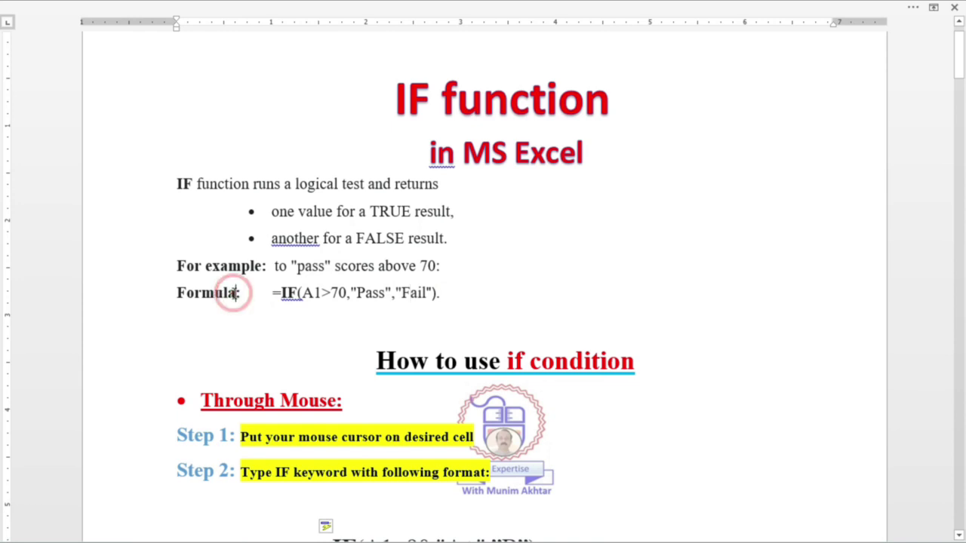
click(275, 296)
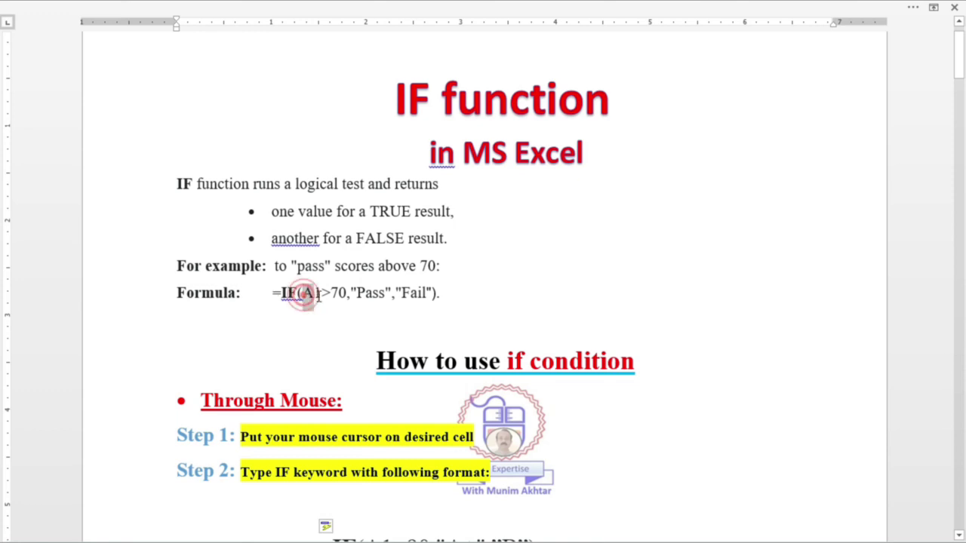
drag(304, 295, 321, 296)
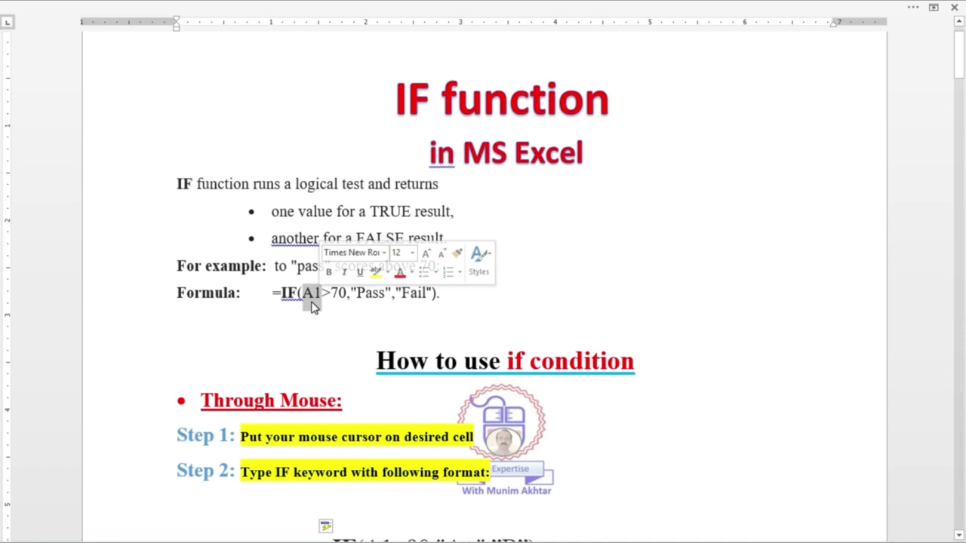
click(312, 301)
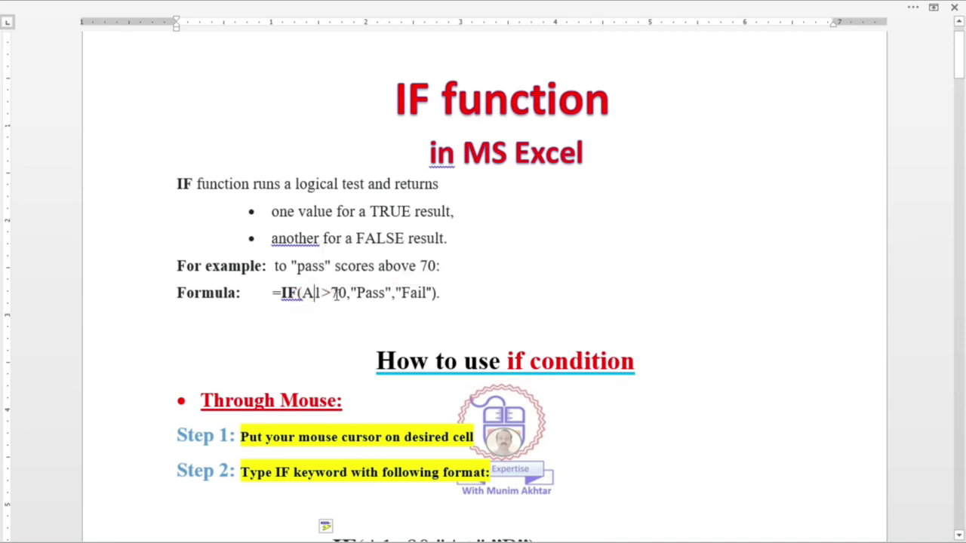
click(351, 293)
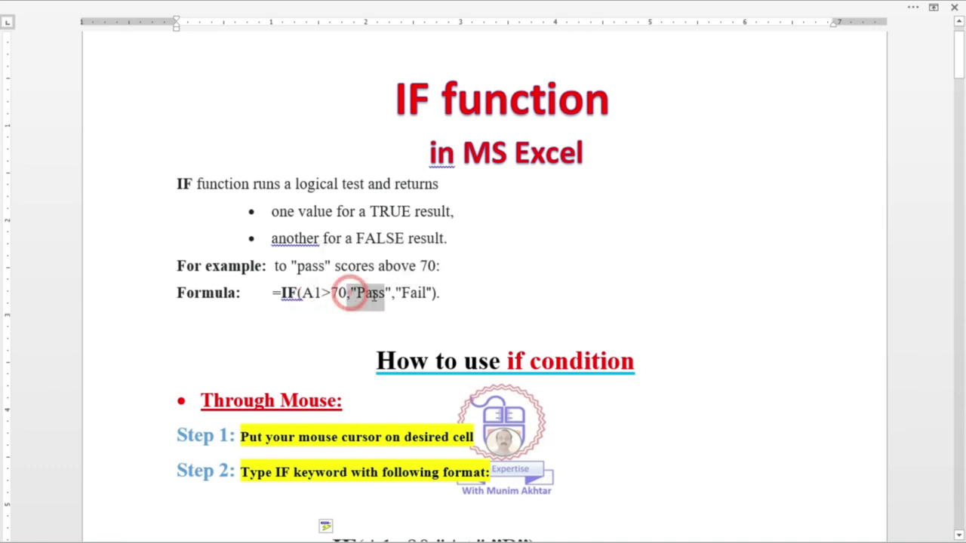
scroll(351, 292, down, 3)
click(397, 302)
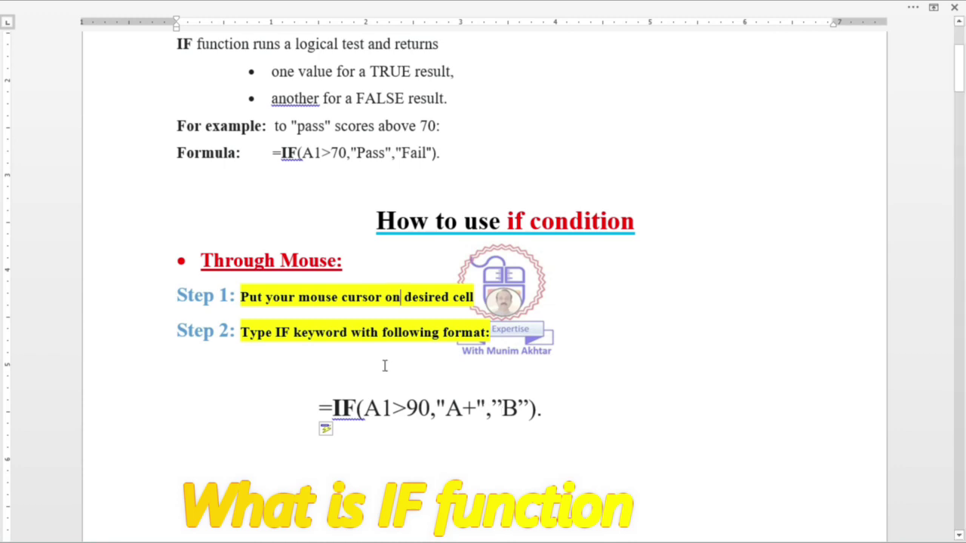
drag(277, 335, 291, 332)
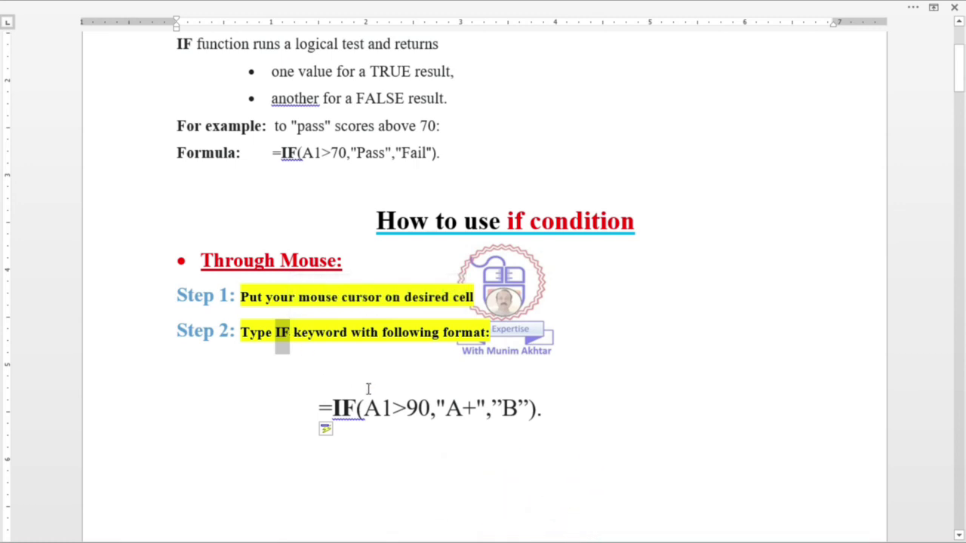
drag(356, 411, 554, 420)
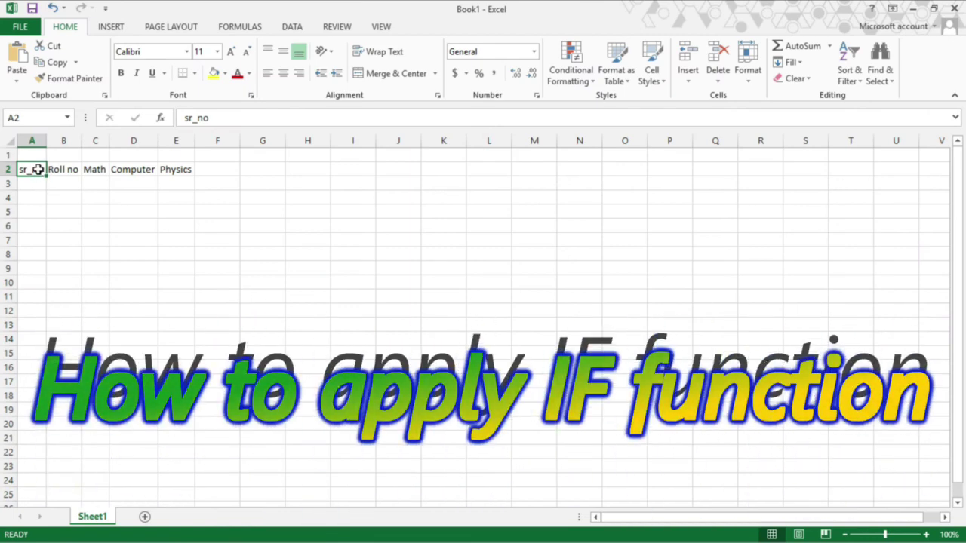
Step: Enter 1 in A3 and 2 in A4 to start the serial numbers
drag(37, 169, 181, 172)
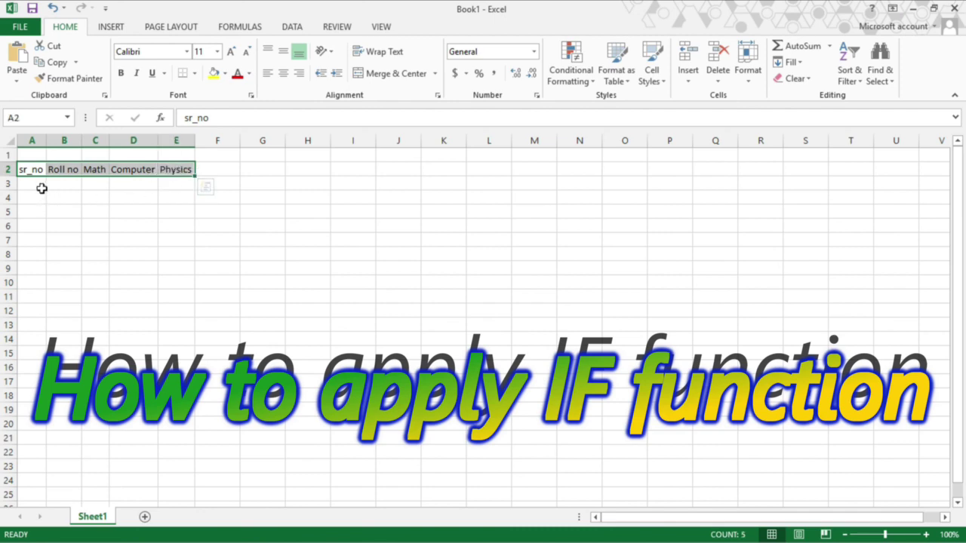
click(39, 185)
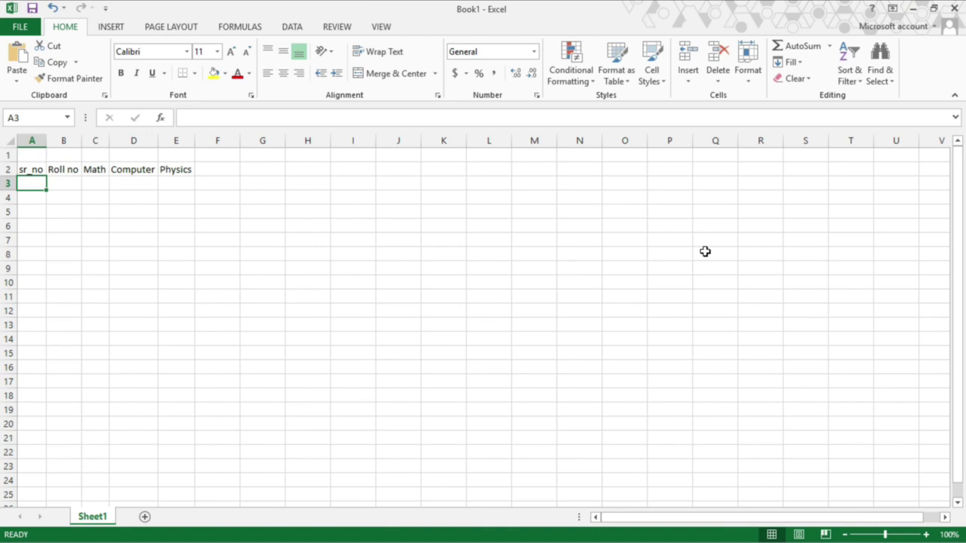
text(1)
key(Return)
text(2)
key(Return)
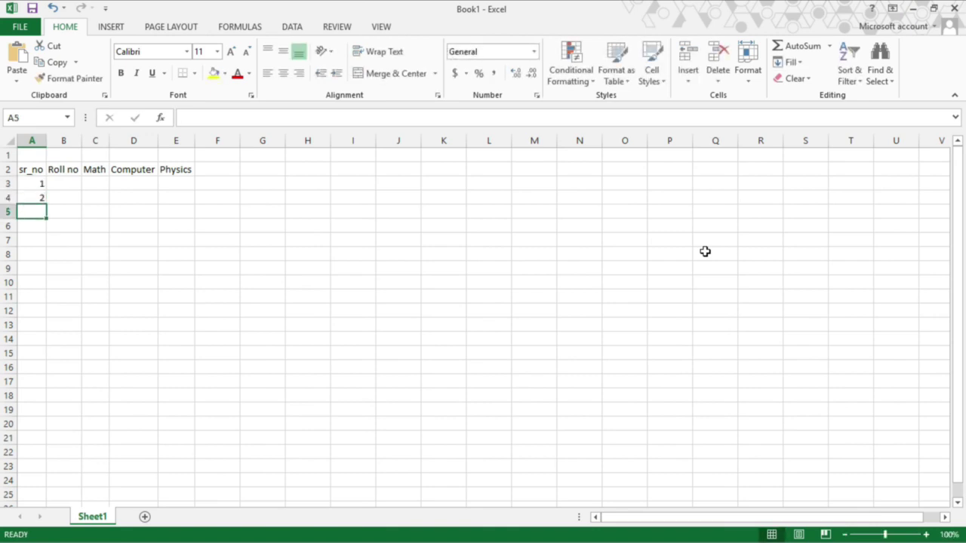
click(113, 196)
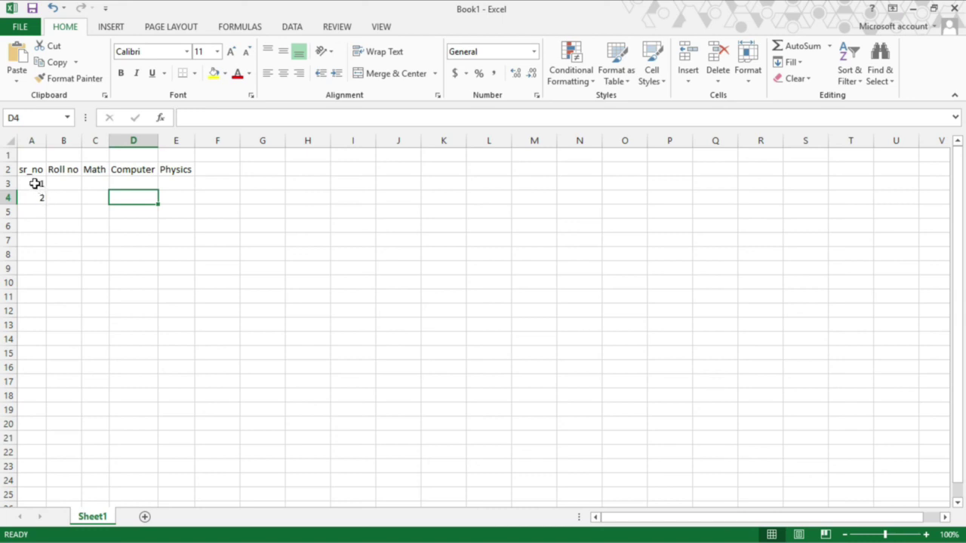
Step: Fill the sr_no series from A3:A4 down to row 16, numbering 1 to 14
drag(35, 184, 37, 196)
click(34, 198)
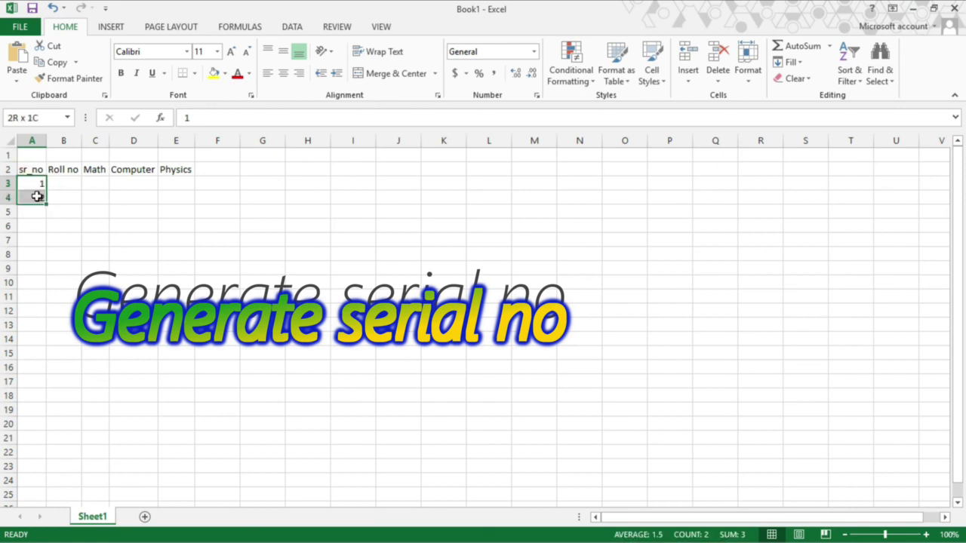
click(75, 193)
click(30, 185)
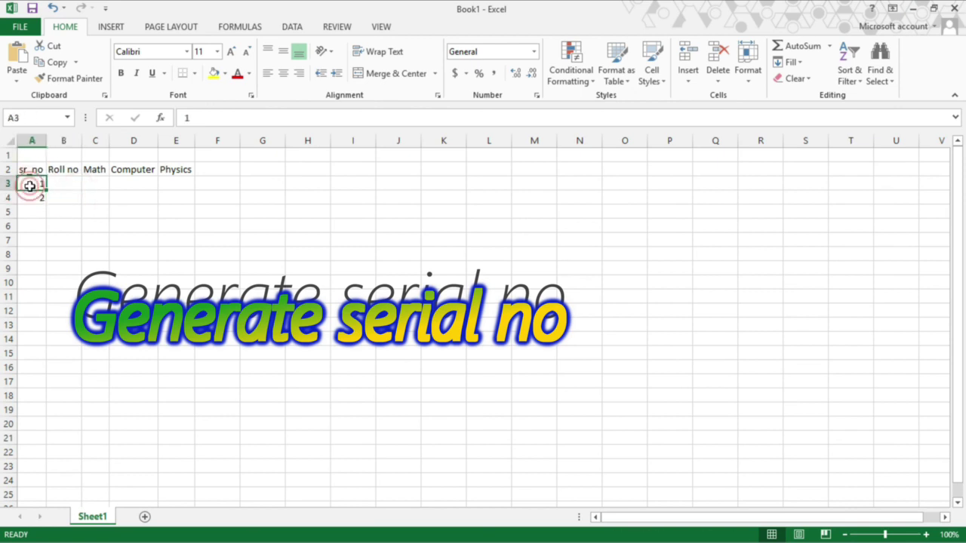
drag(30, 192, 31, 197)
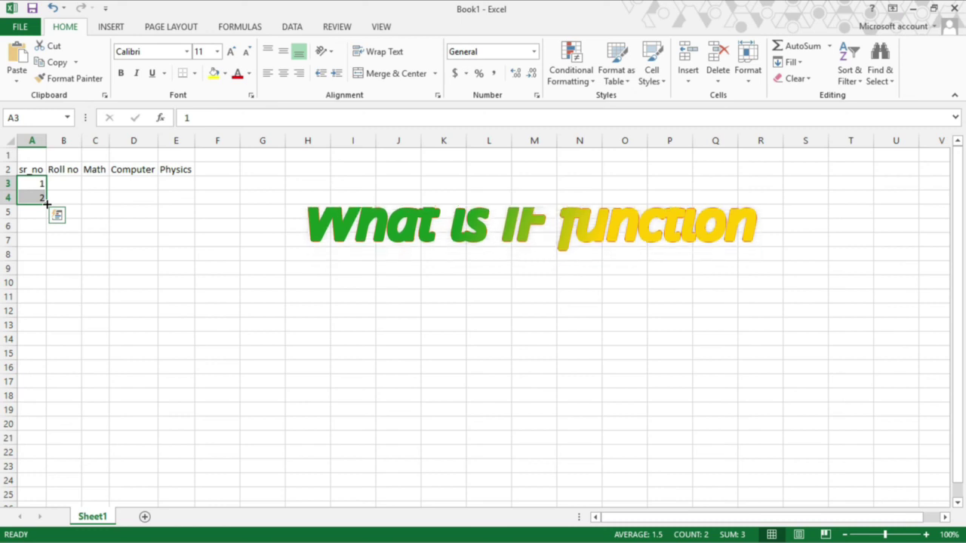
drag(47, 204, 45, 222)
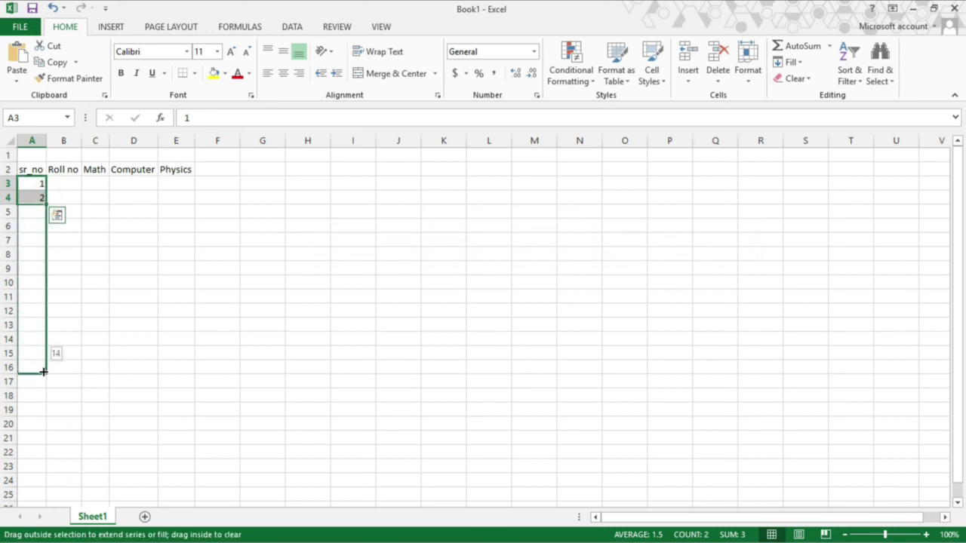
drag(46, 314, 46, 370)
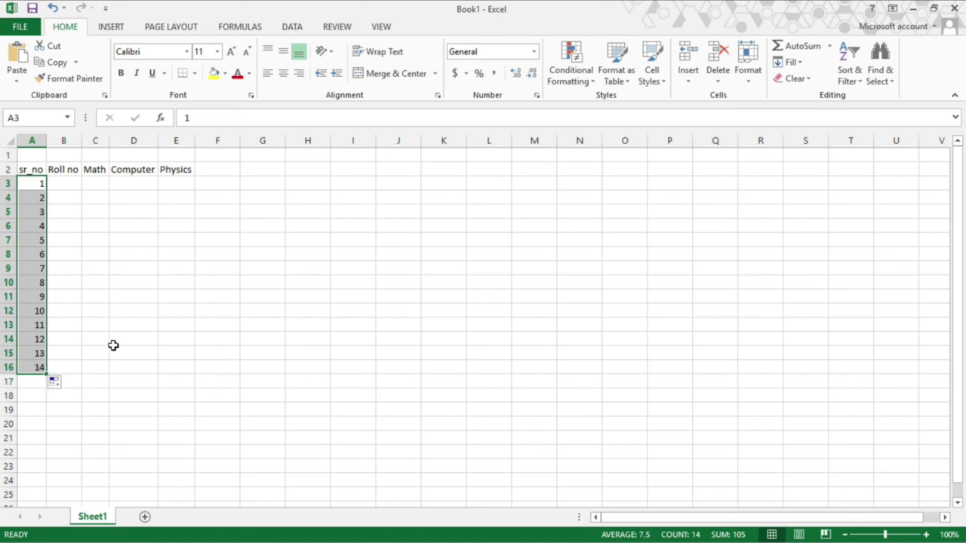
Step: Enter 1001 and 1002 in B3:B4 and fill roll numbers down to 1014 in B16
click(71, 183)
text(100)
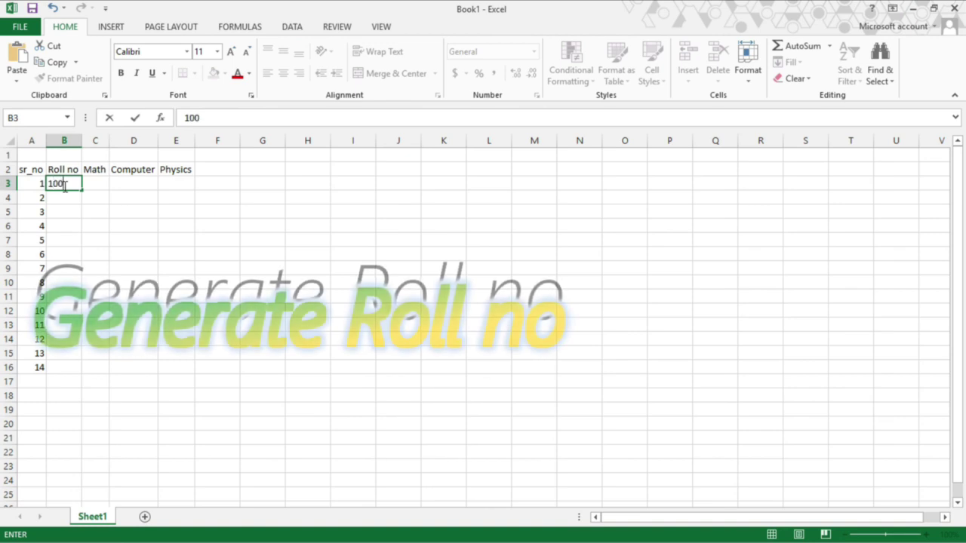
text(1)
key(Return)
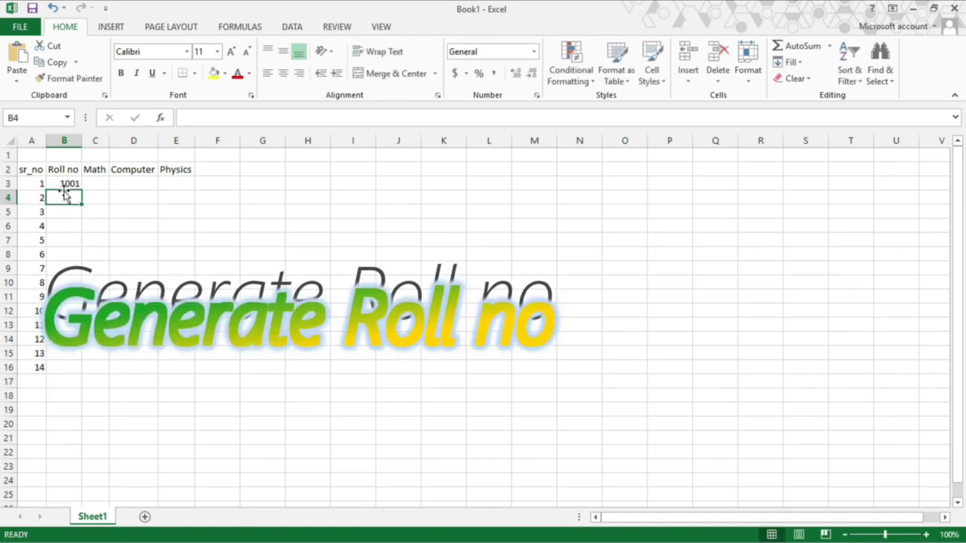
click(65, 190)
text(1002)
key(Return)
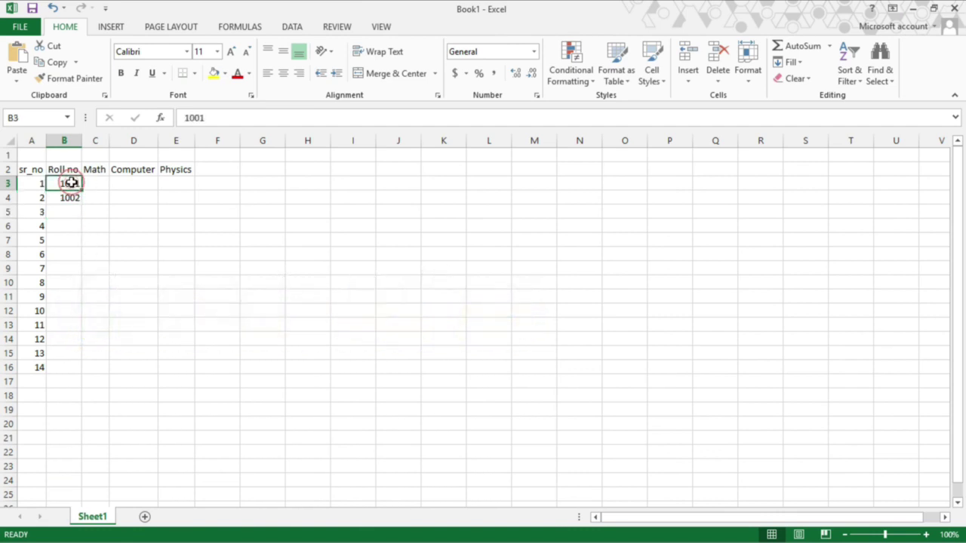
drag(70, 184, 70, 196)
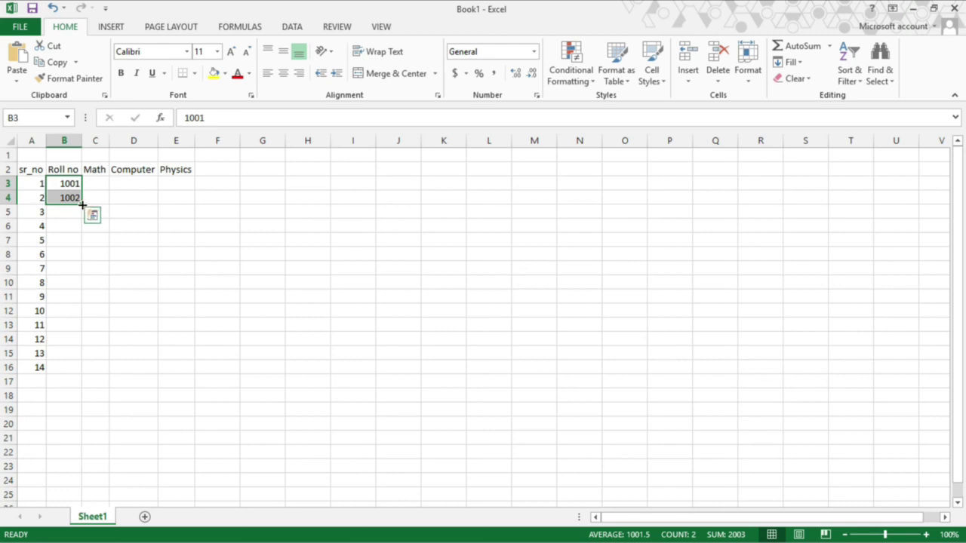
drag(83, 204, 87, 362)
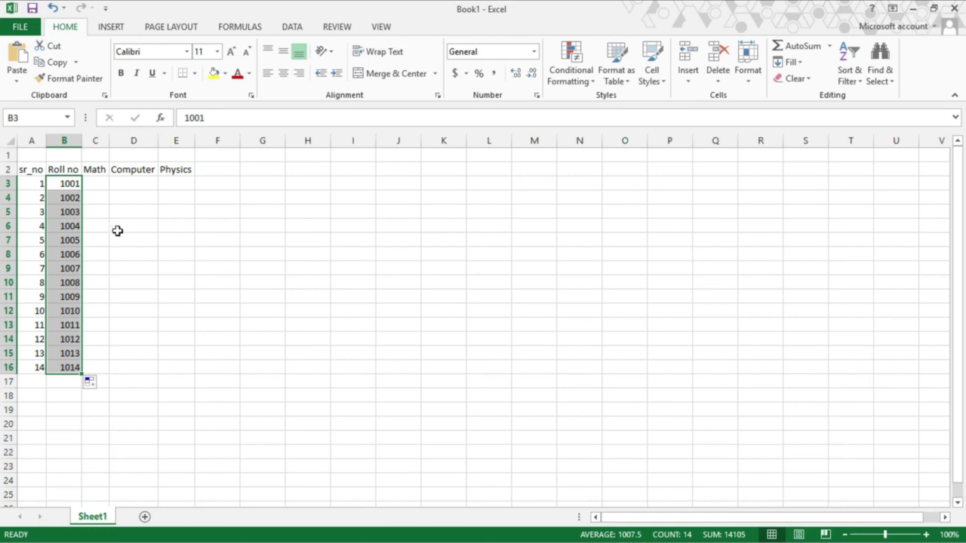
mouse_move(30, 172)
mouse_down()
mouse_move(171, 299)
mouse_move(178, 368)
mouse_up()
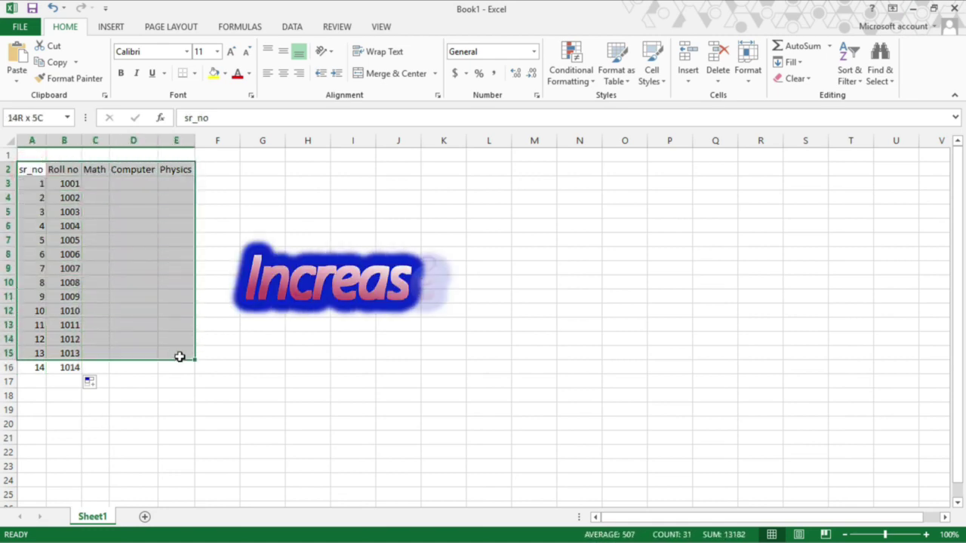
Step: Set the marks table to font size 18 and widen columns A to E to fit headers
click(218, 53)
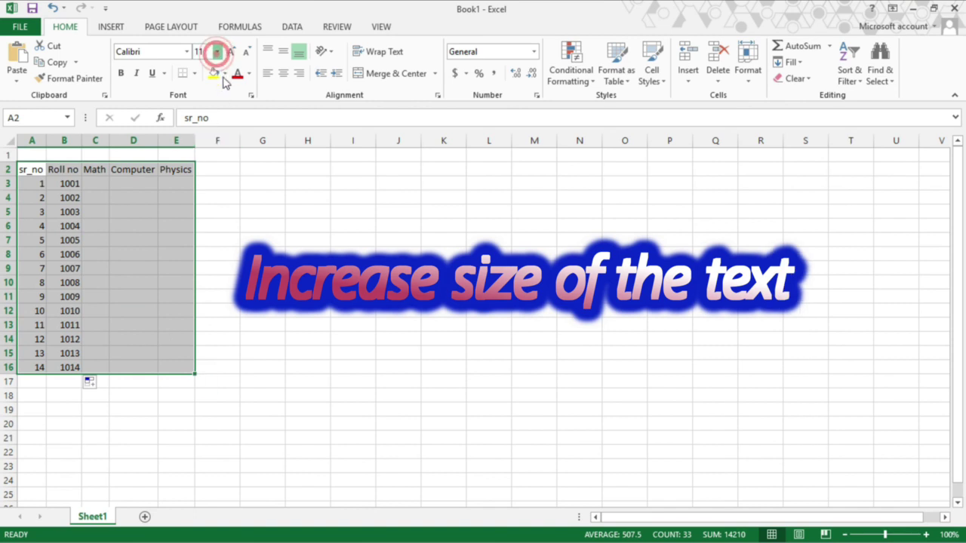
click(214, 170)
click(35, 141)
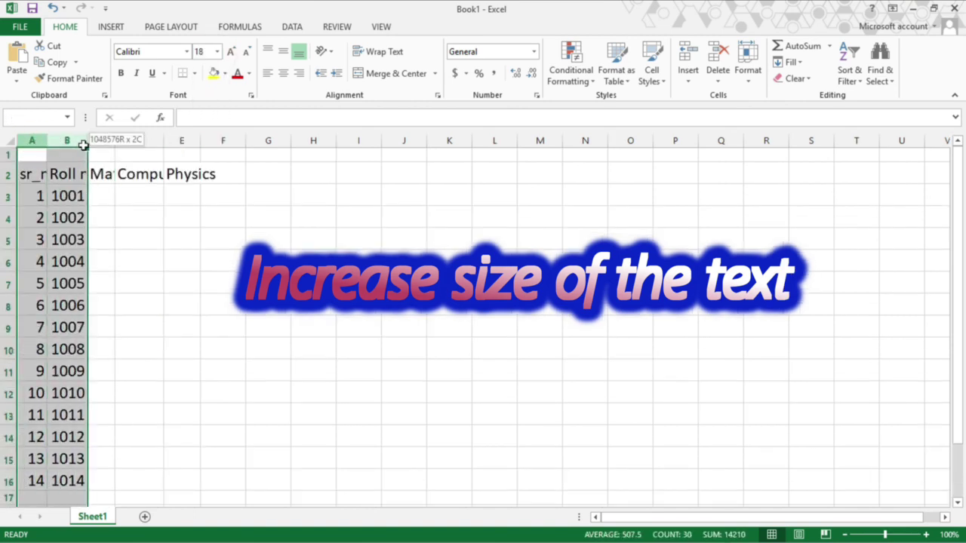
drag(38, 142, 178, 146)
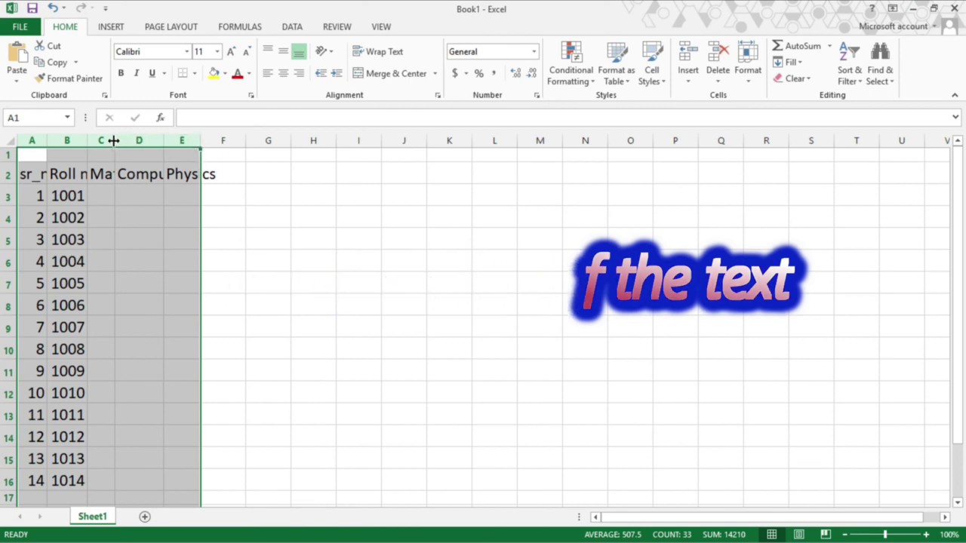
drag(113, 141, 133, 140)
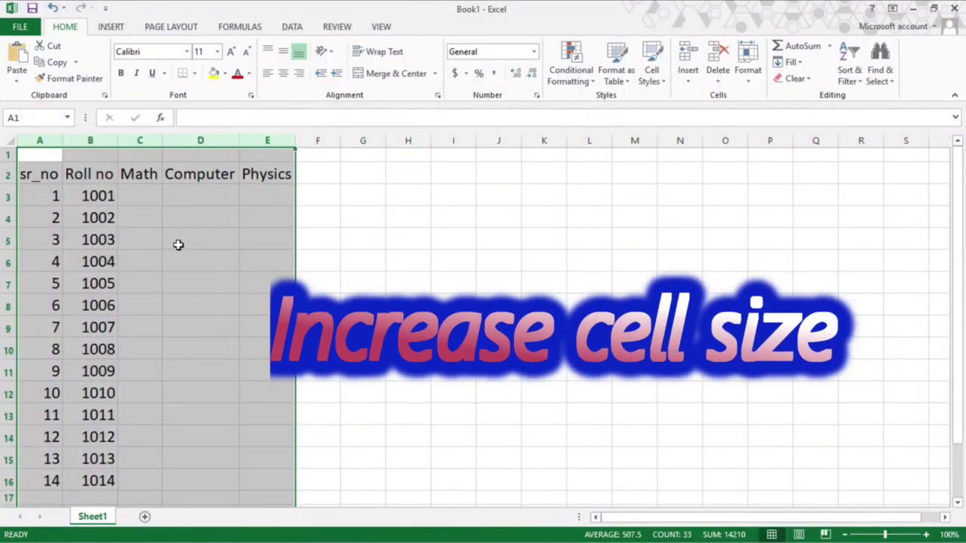
click(178, 244)
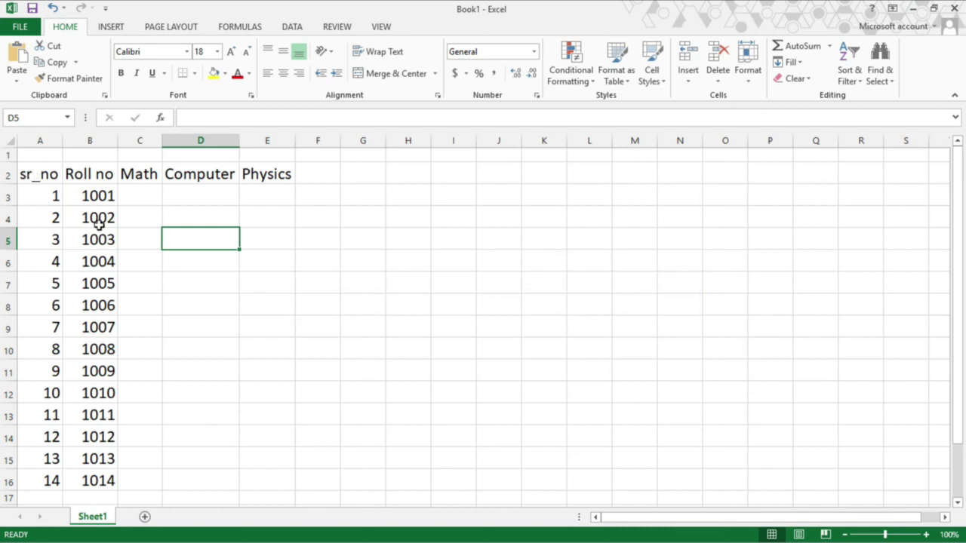
Step: Apply All Borders to the header row A2:E2, then select the first student's marks C3:E3
drag(34, 175, 241, 175)
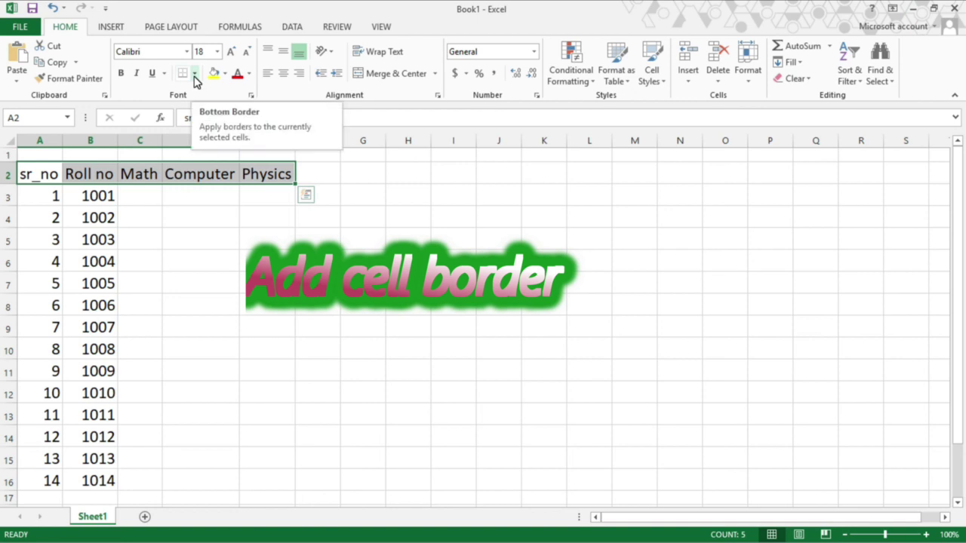
click(194, 75)
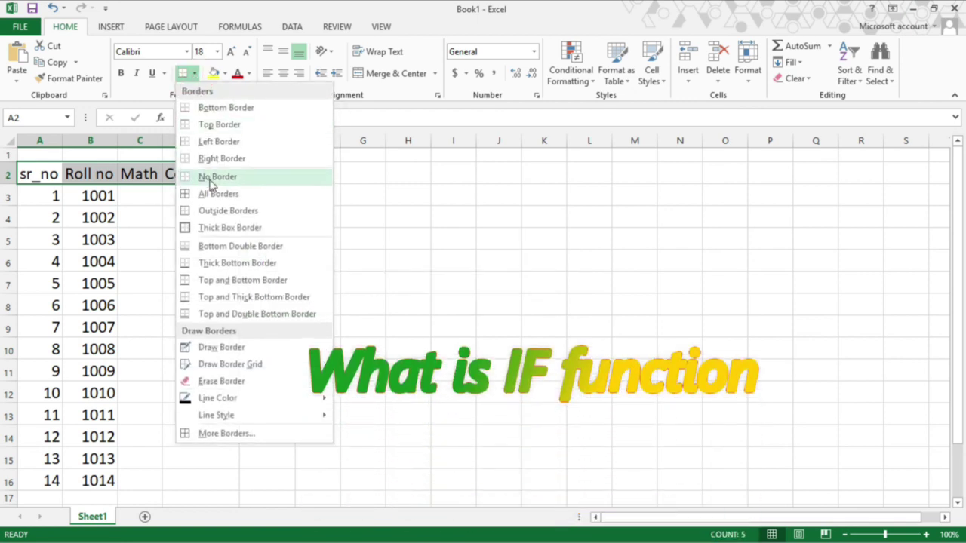
click(209, 194)
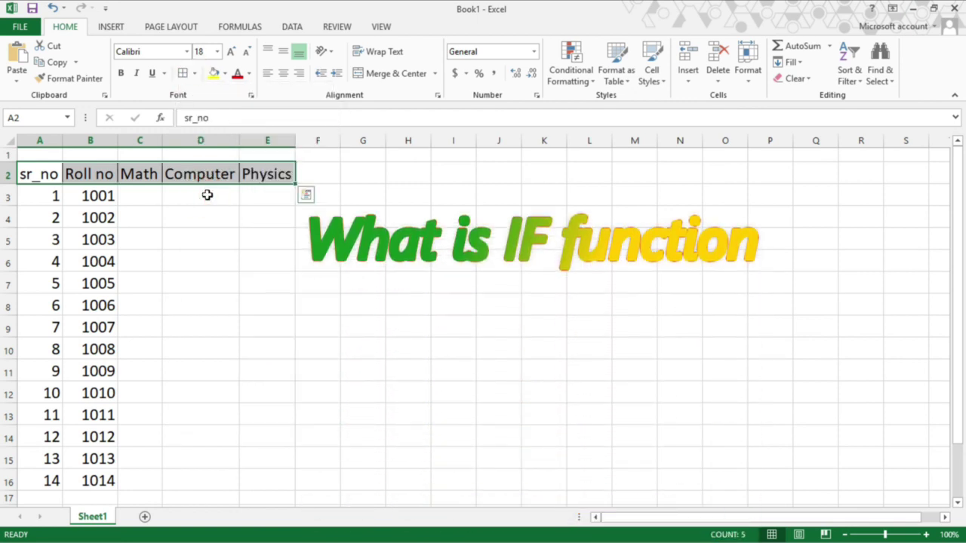
click(230, 236)
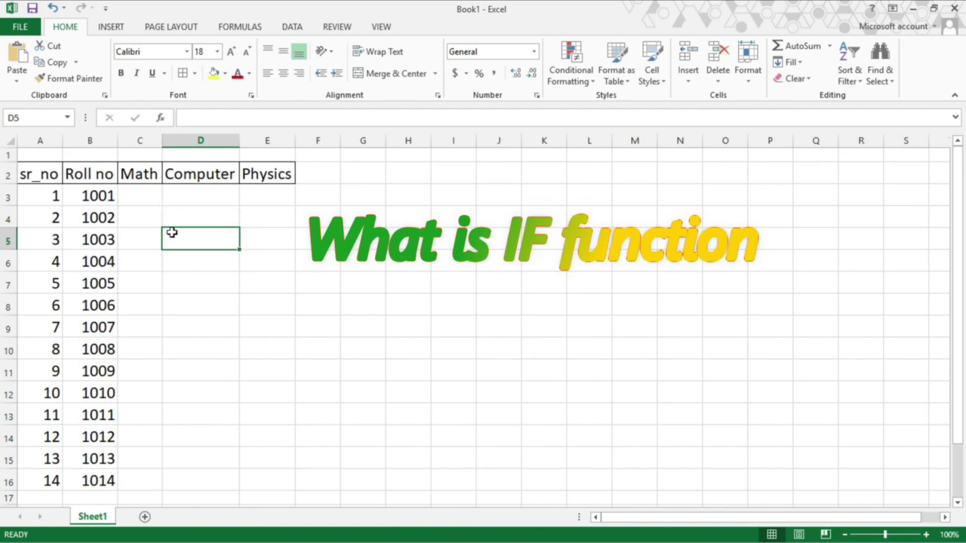
click(137, 197)
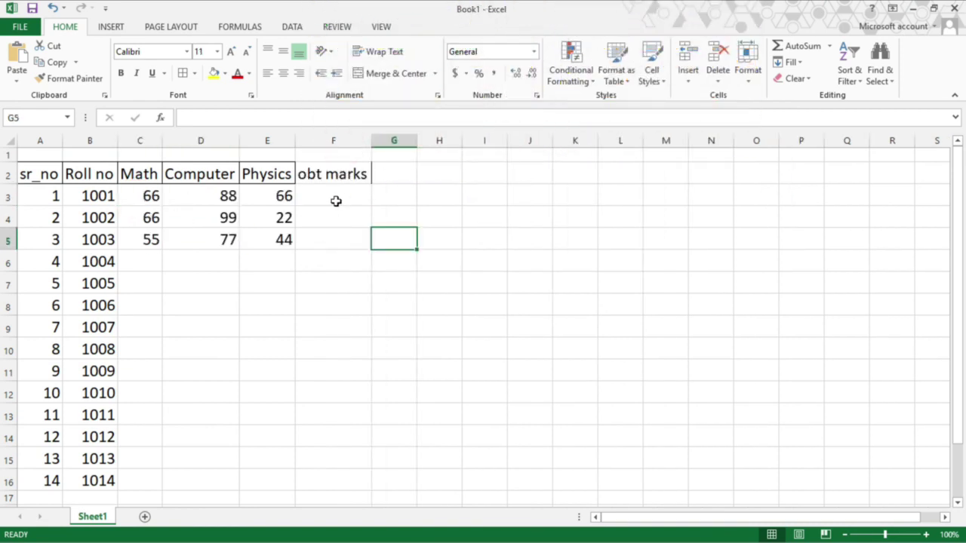
drag(155, 191, 258, 195)
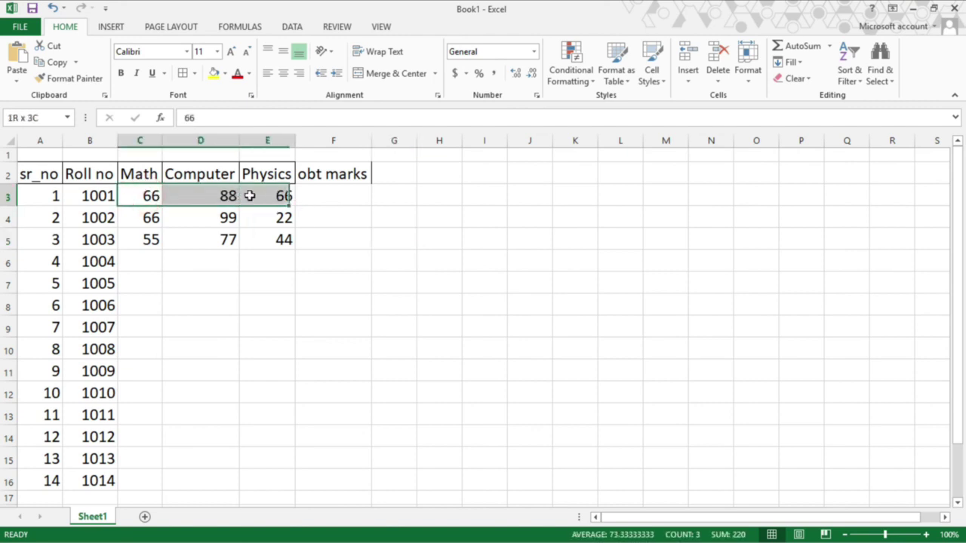
Step: Type the note 'sum function' in J3
click(339, 240)
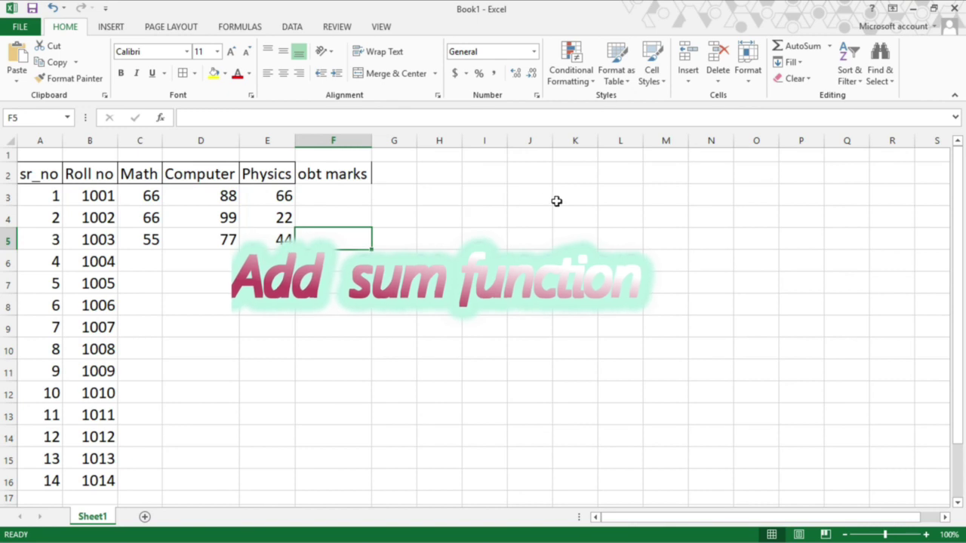
click(521, 196)
text(sum function)
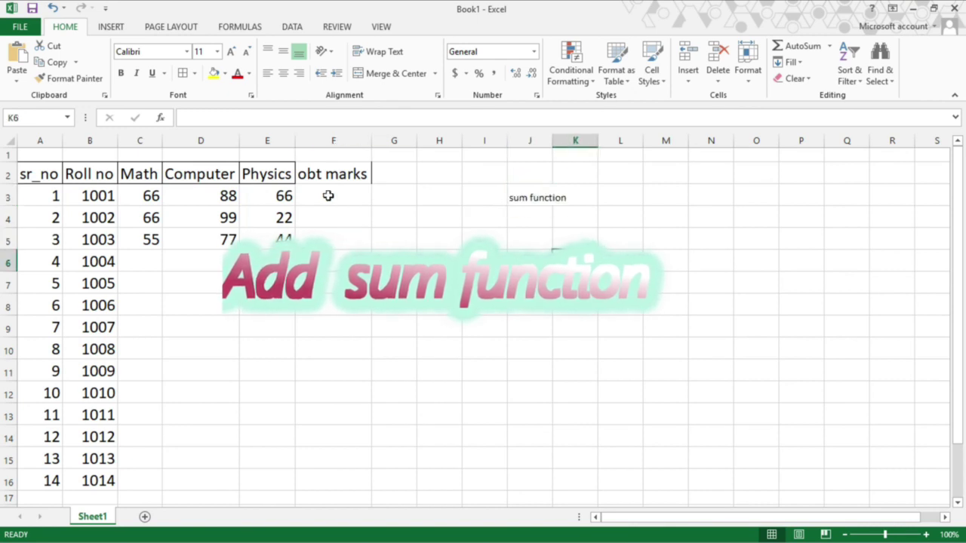
Step: Enter =SUM(C3:E3) in F3 to total the first student's marks, giving 220
click(328, 195)
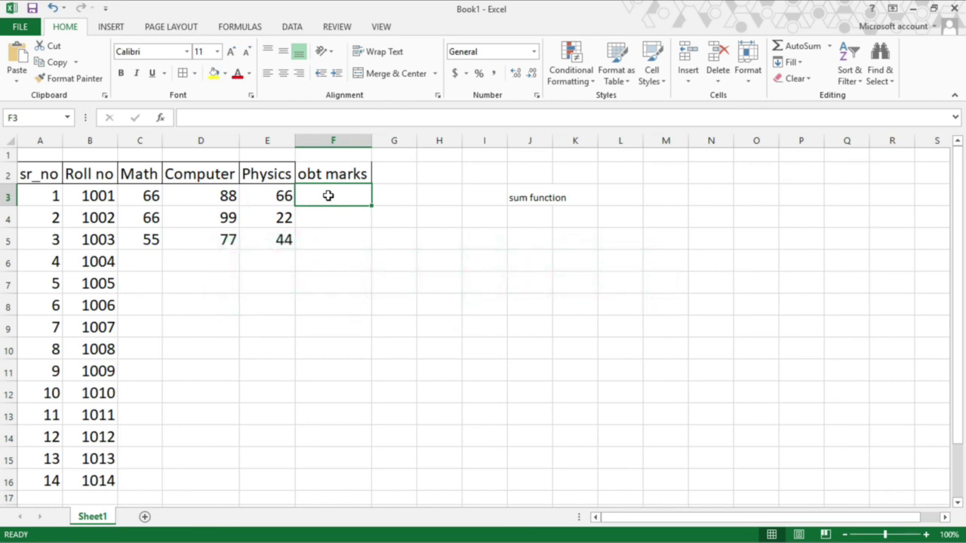
text(=)
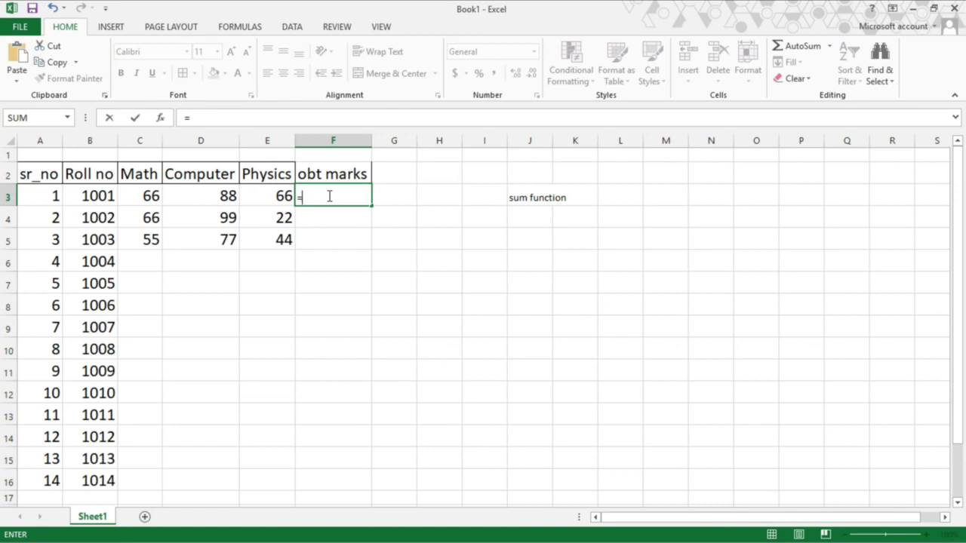
text(sum()
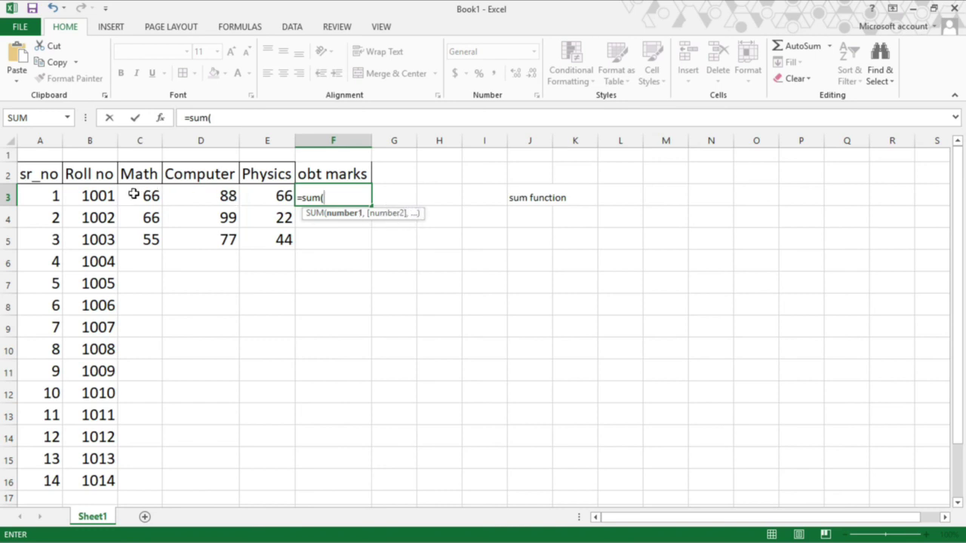
drag(134, 195, 173, 196)
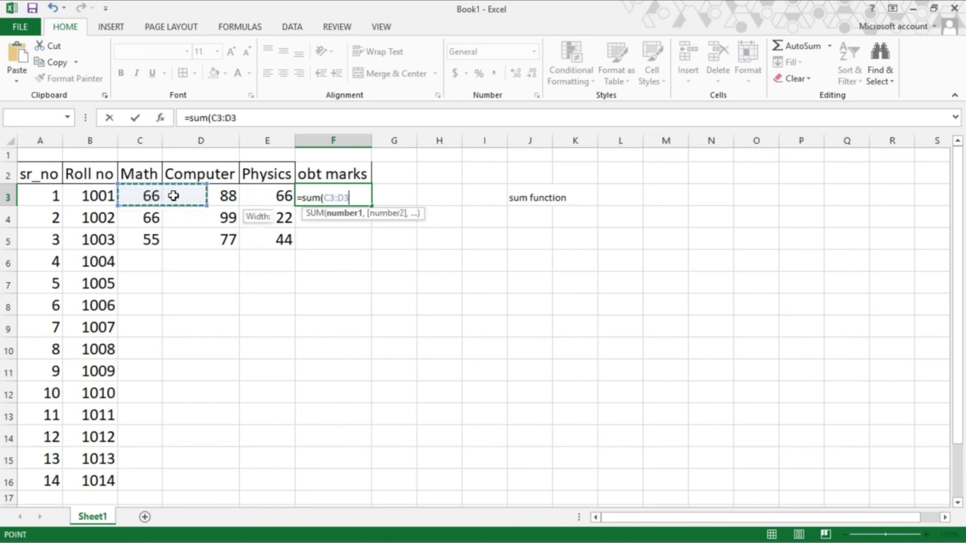
drag(173, 196, 246, 197)
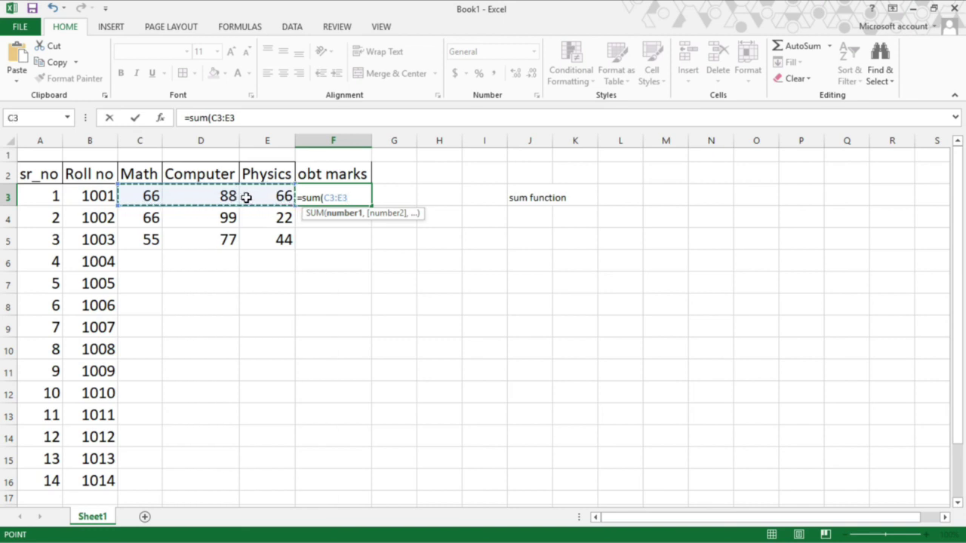
key(Return)
click(342, 197)
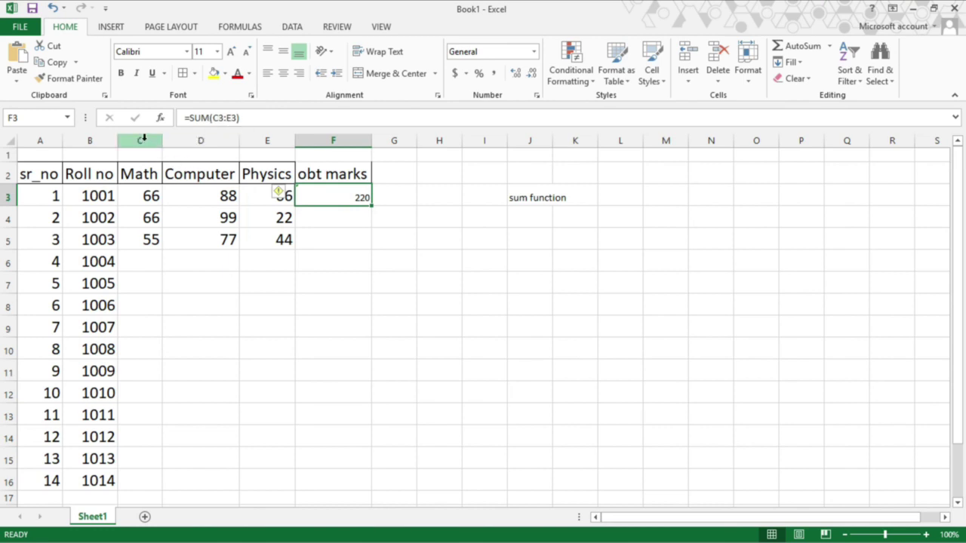
Step: Fill the F3 SUM formula down to F12 and make the totals bold and larger
click(142, 141)
click(247, 138)
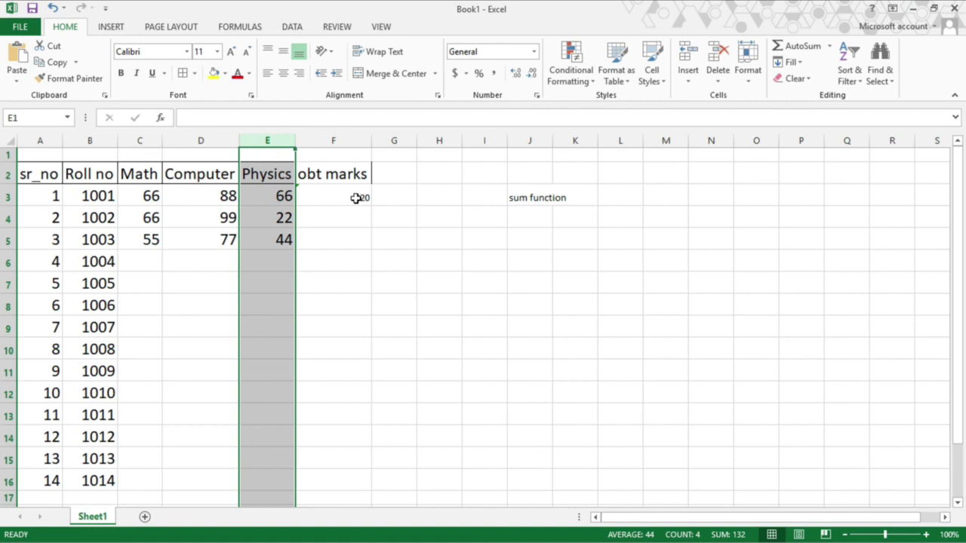
click(356, 197)
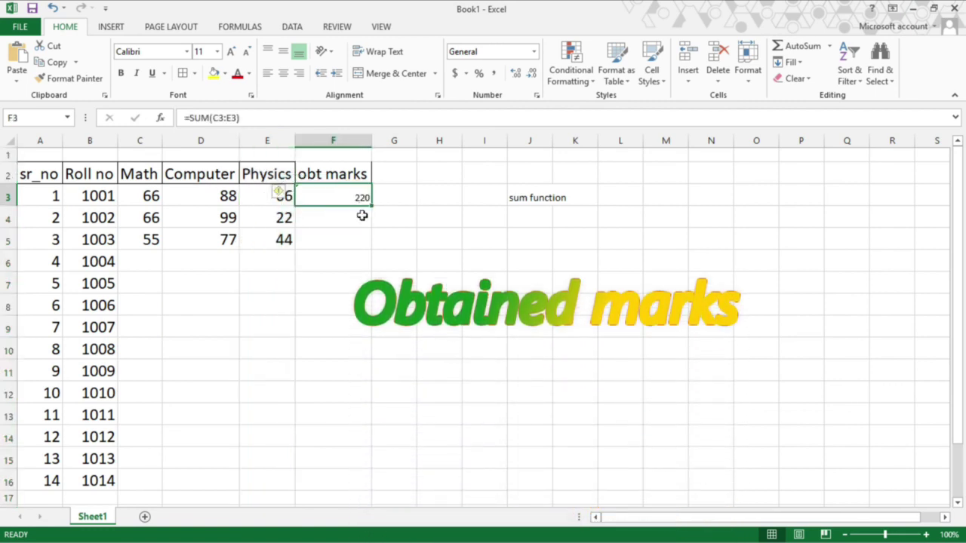
click(345, 222)
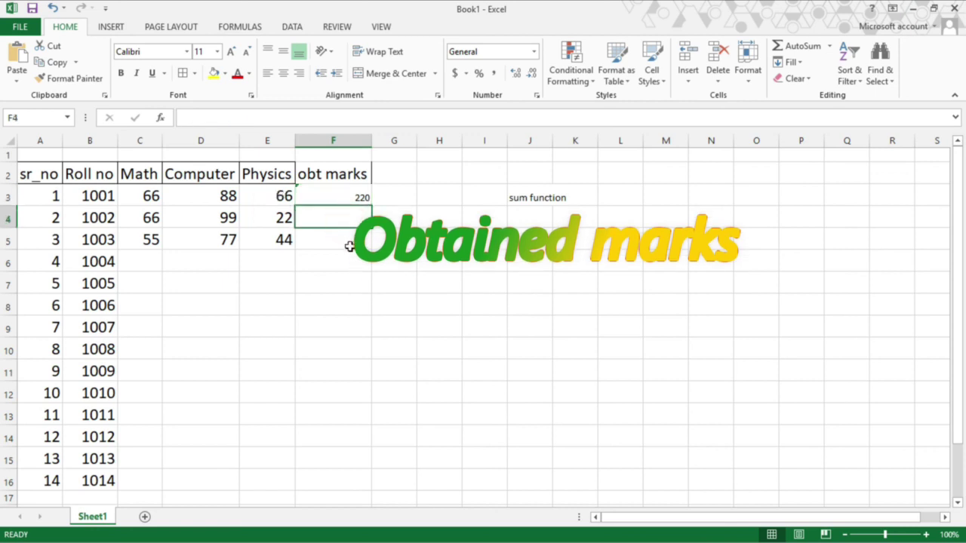
click(349, 245)
click(341, 282)
click(340, 347)
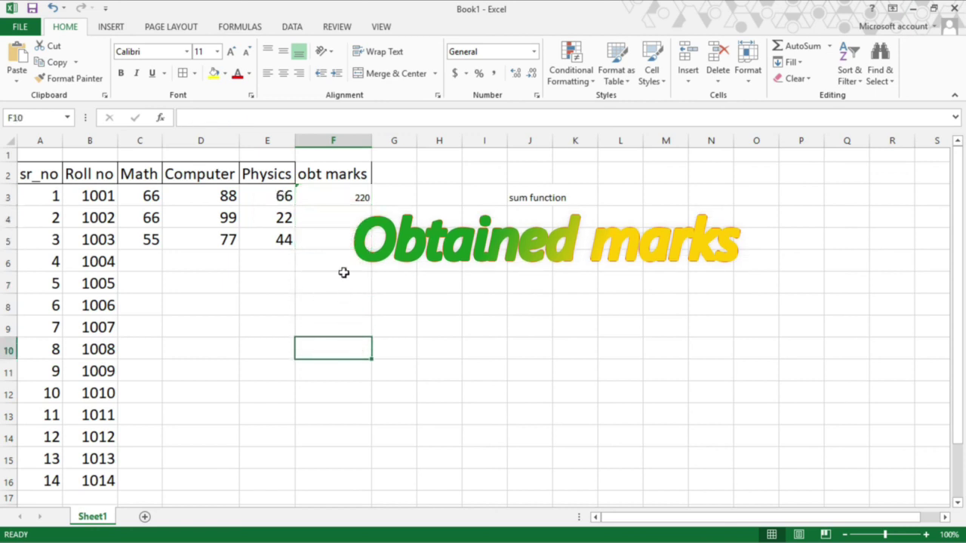
click(364, 200)
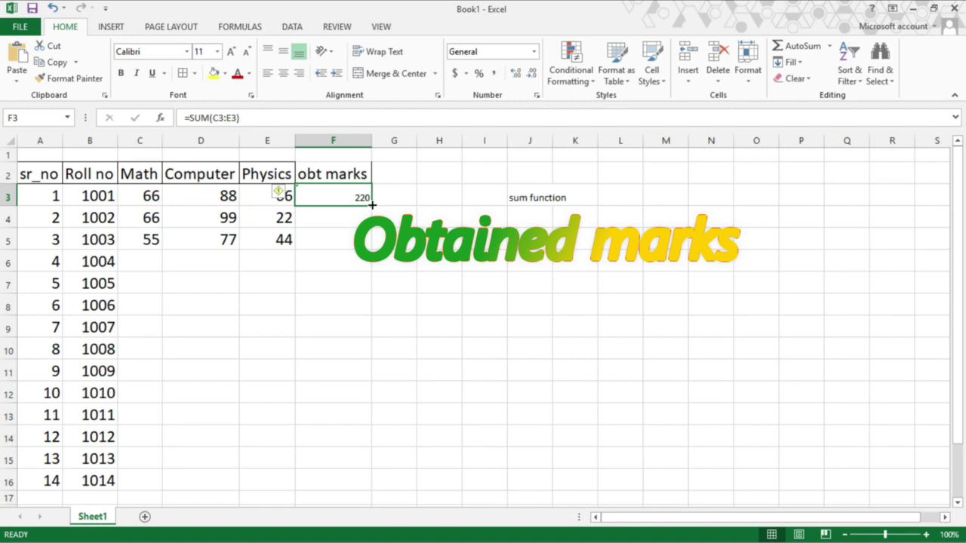
drag(372, 204, 374, 404)
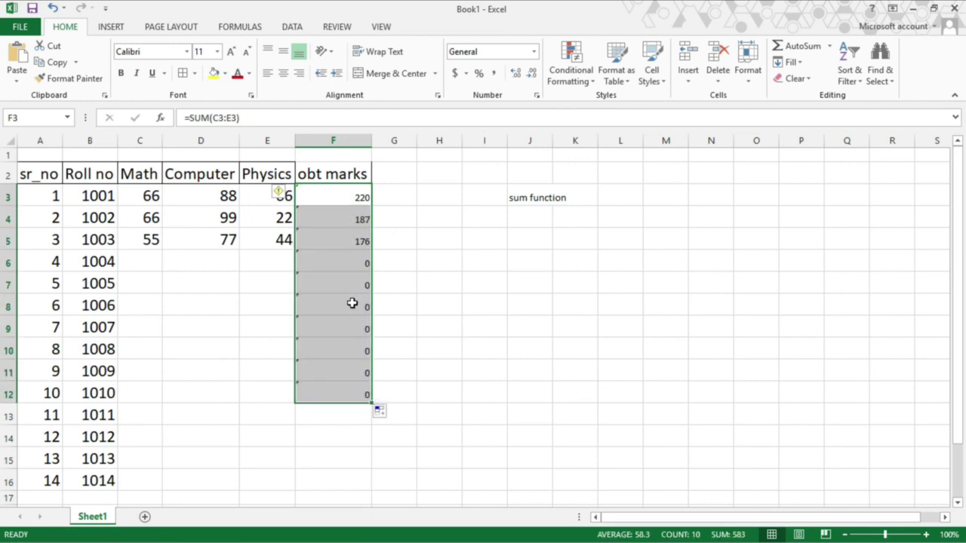
click(121, 73)
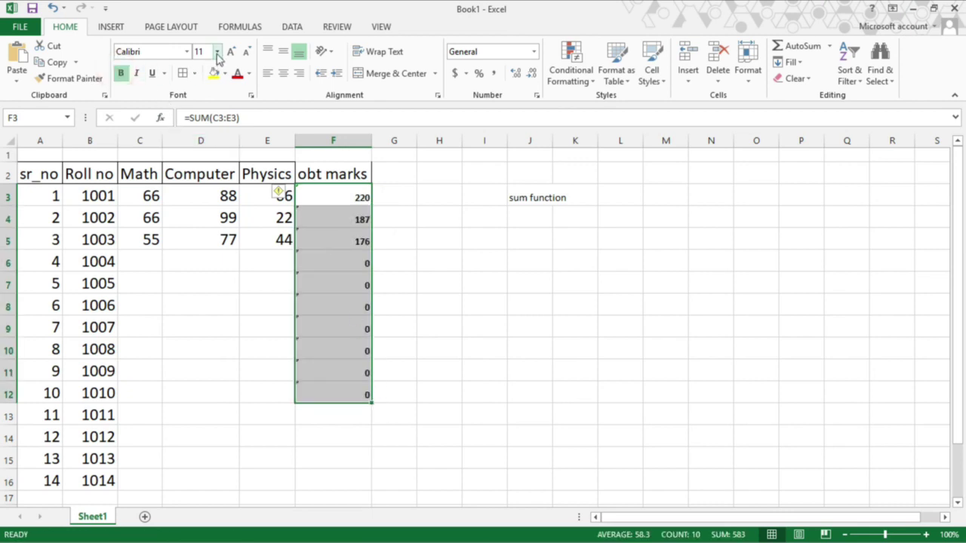
click(394, 176)
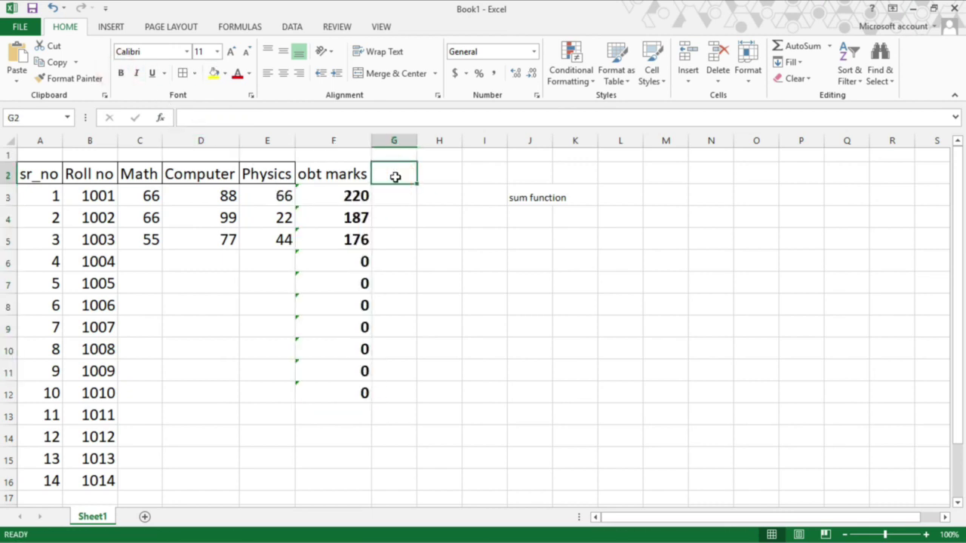
Step: Enter a '%' heading in G2 and the total possible marks 300 in F1
text(%)
key(BackSpace)
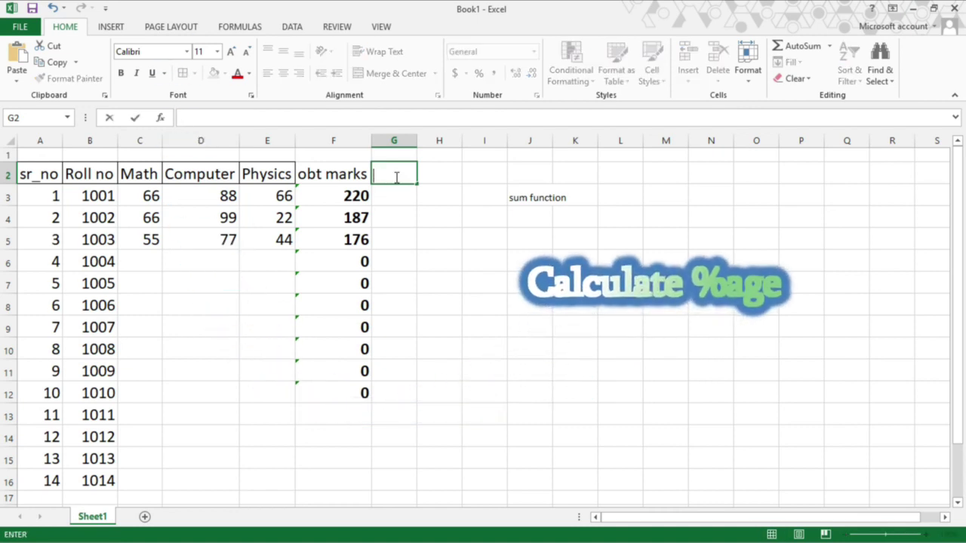
text(%)
key(Return)
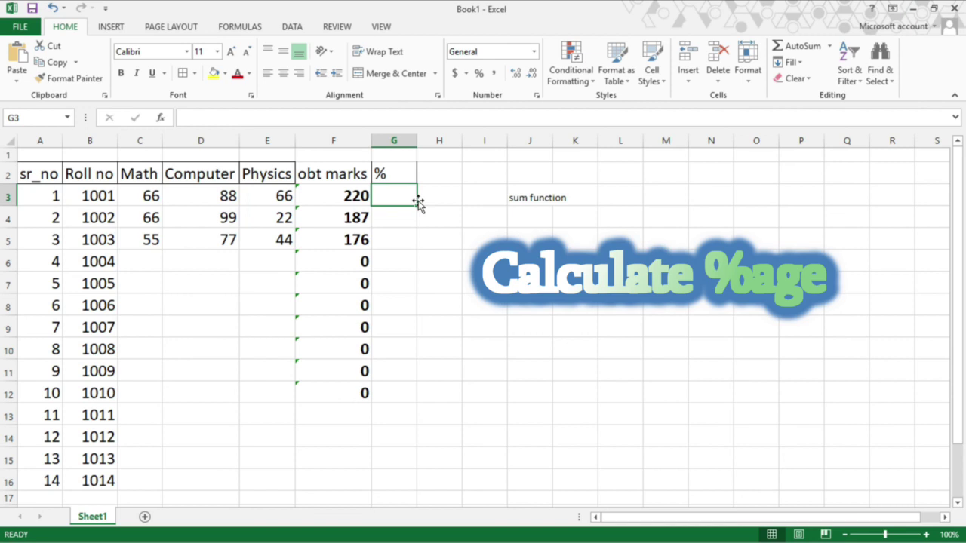
text(=)
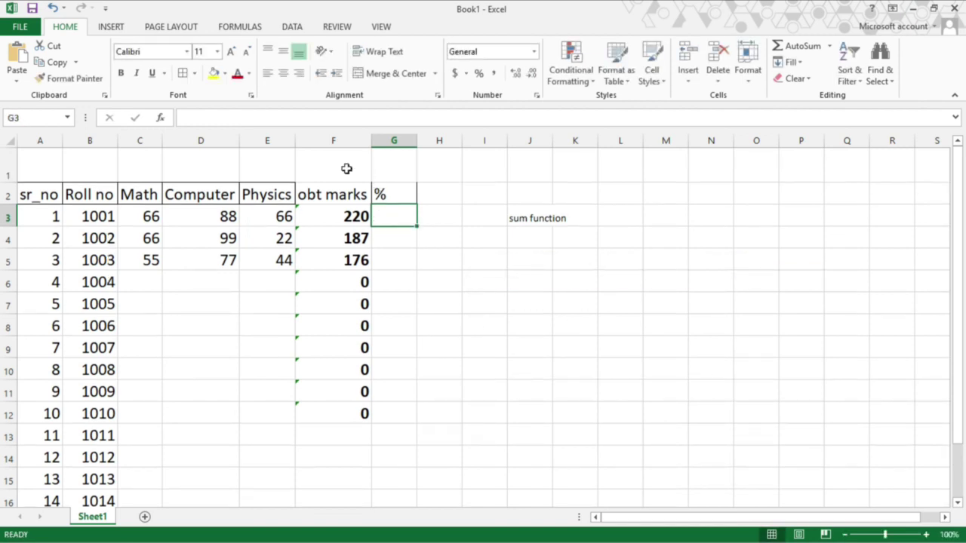
click(345, 166)
text(300)
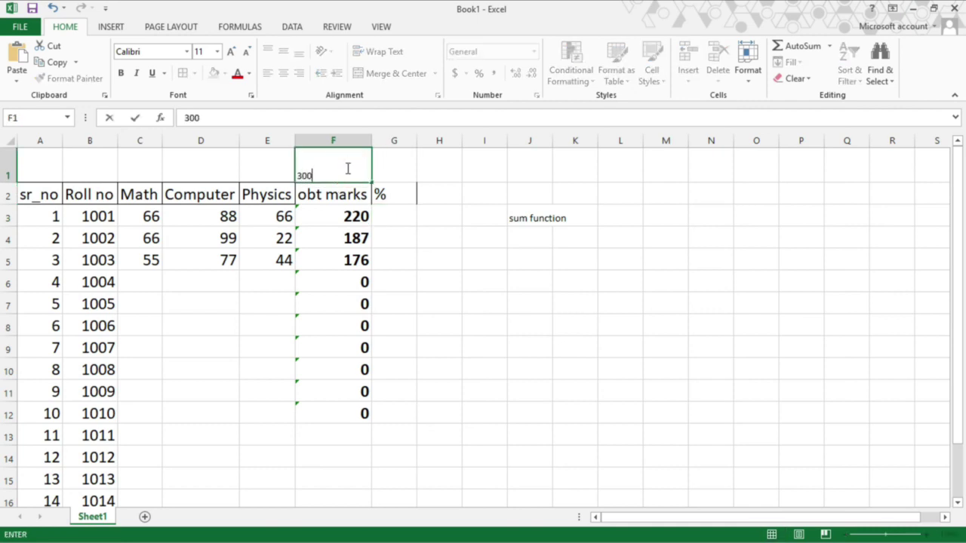
click(386, 214)
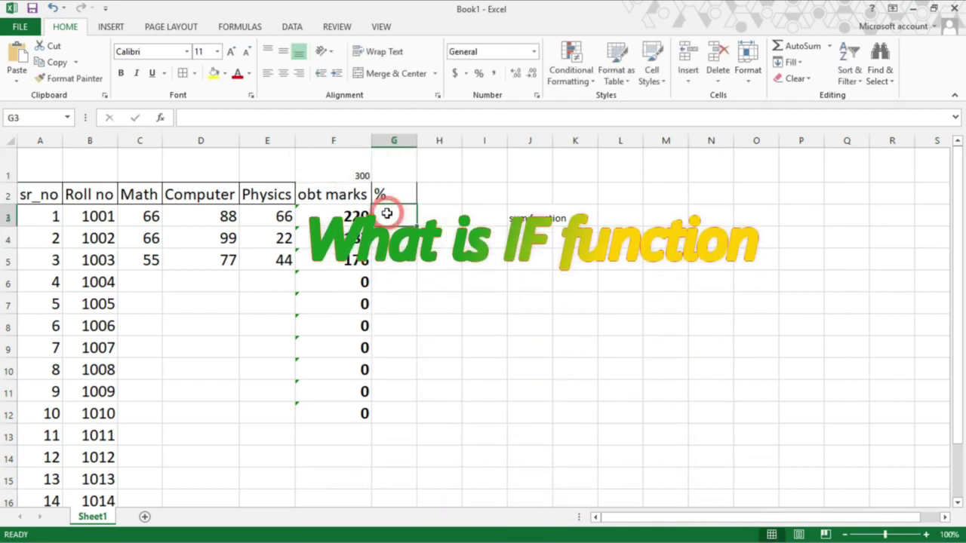
Step: Enter percentage formulas =F3/F1 in G3 and =F4/F1 in G4
text(=)
key(Left)
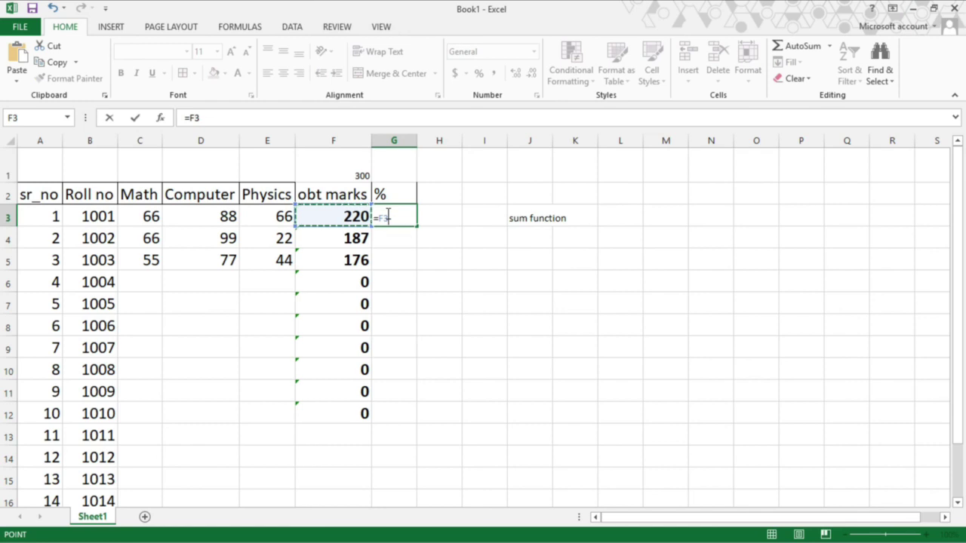
text(/)
click(356, 170)
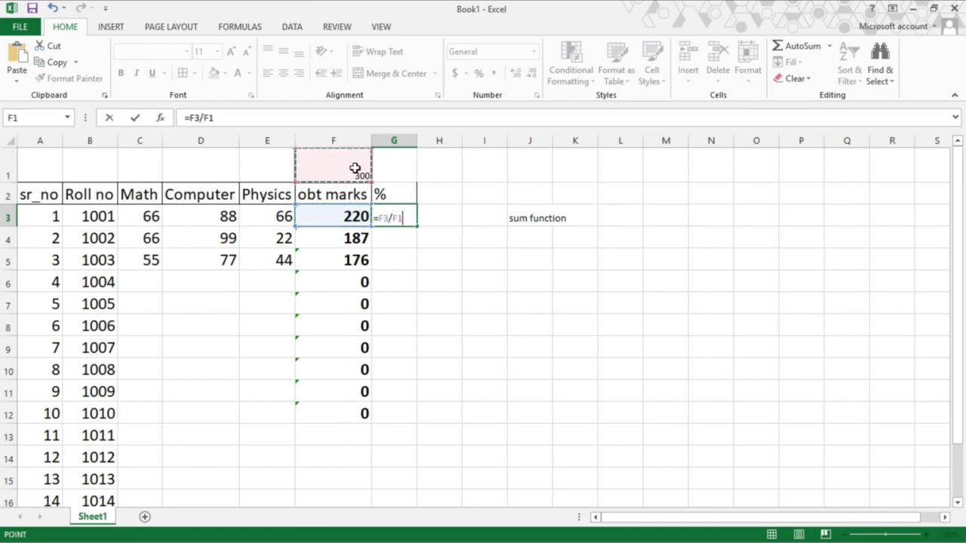
key(Return)
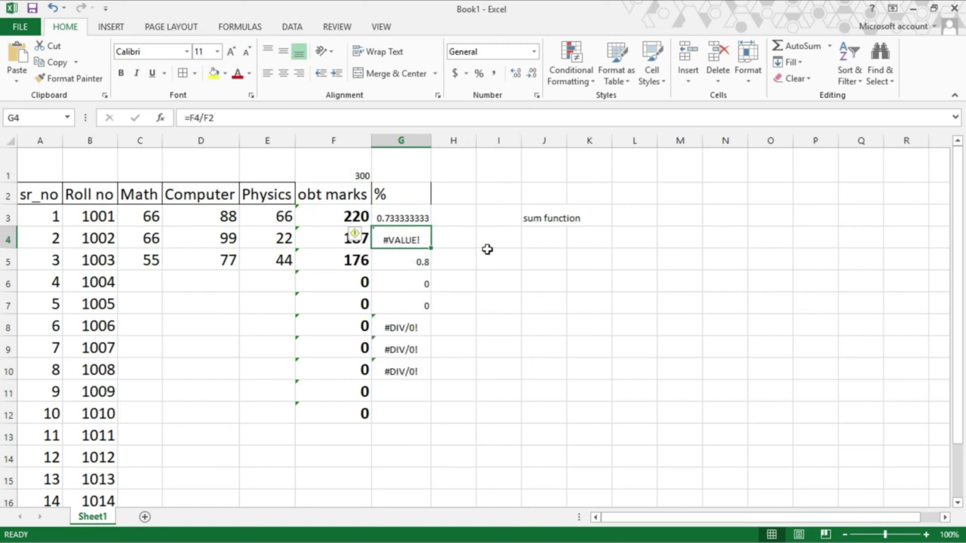
text(=)
key(Left)
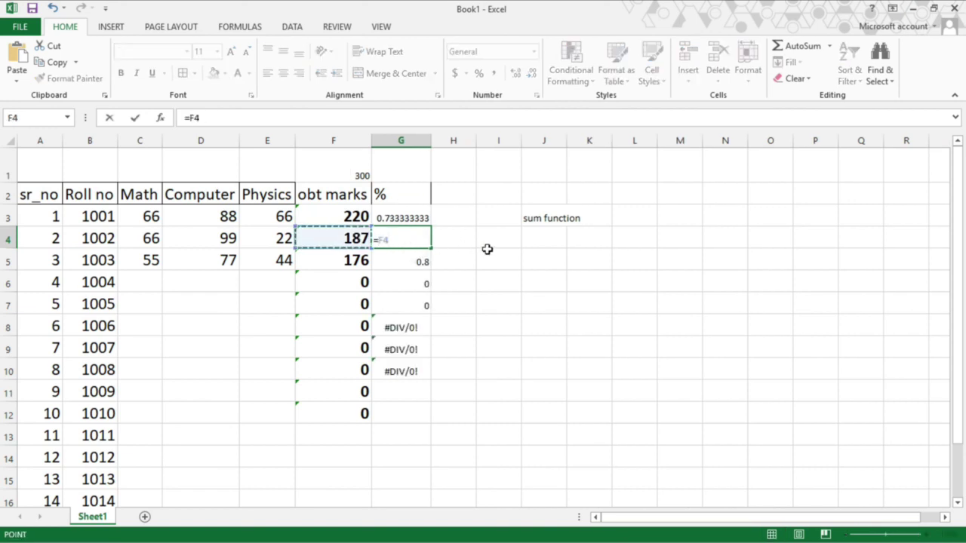
text(/)
key(Up)
key(Up)
key(Up)
key(Left)
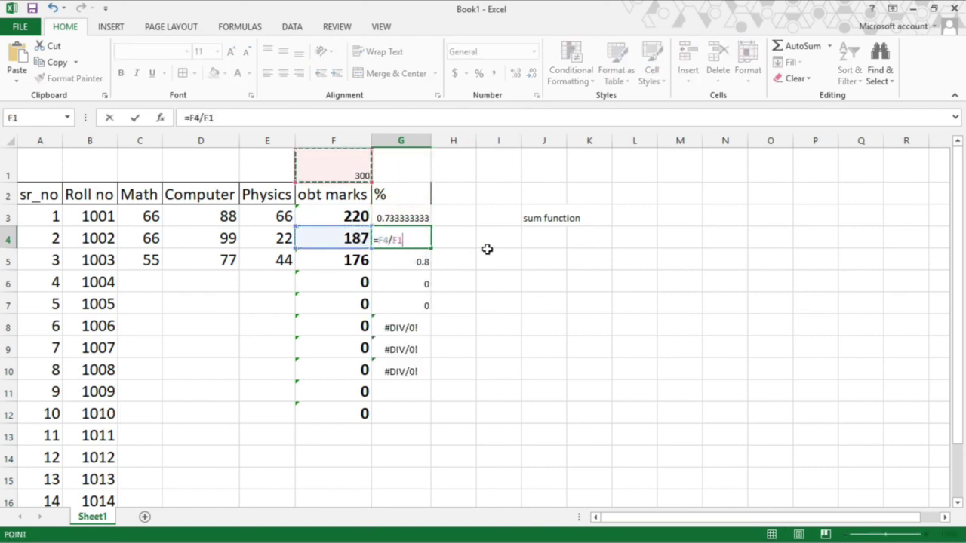
key(Return)
Step: Start the G5 formula =F5/F1 and clear the leftover results in F6:G12
text(=)
key(Left)
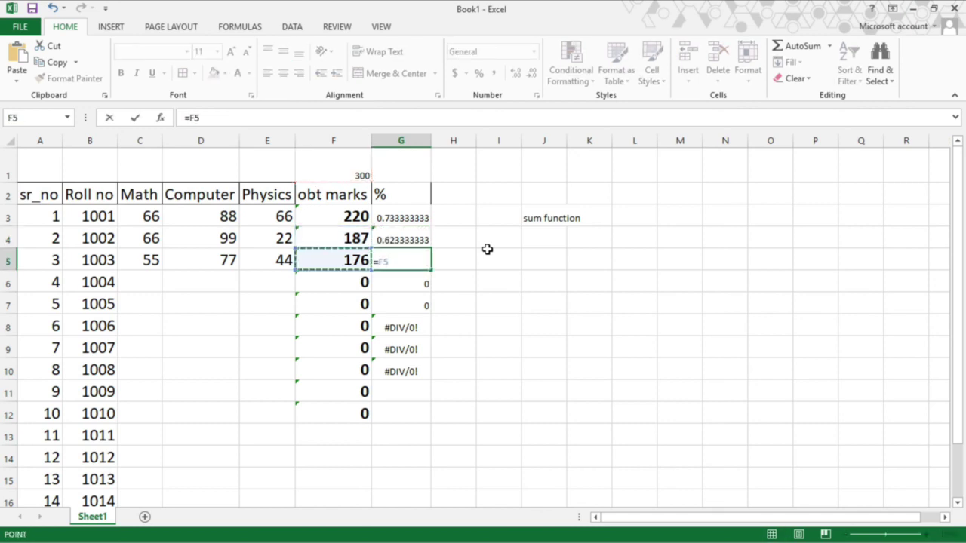
text(/)
key(Delete)
click(487, 323)
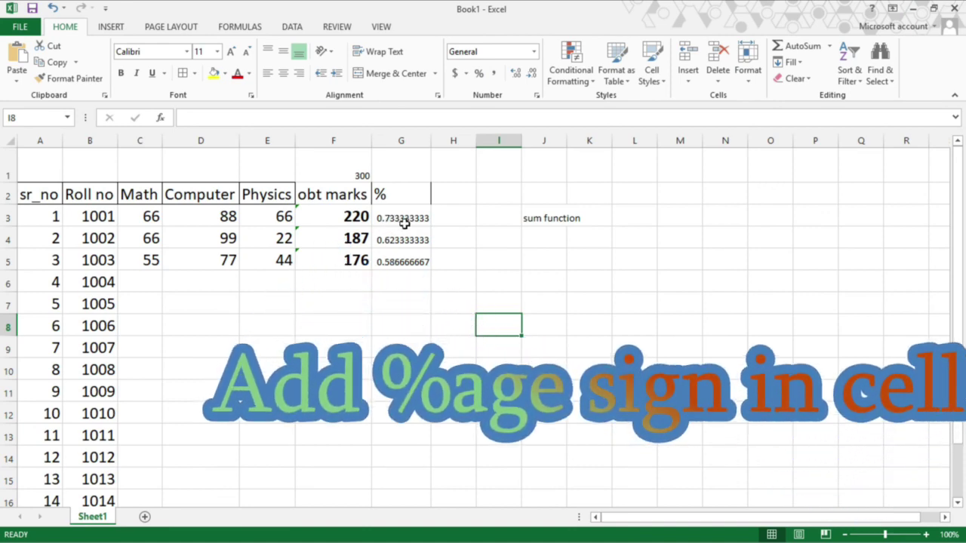
Step: Format G3 with Percent Style so it reads 73%, discarding a stray '.' entry in I4
click(405, 218)
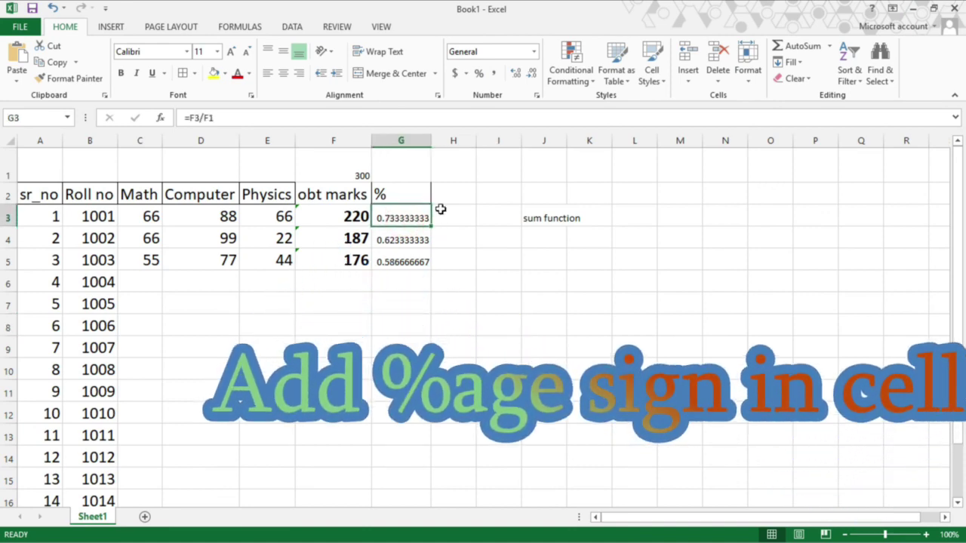
click(479, 76)
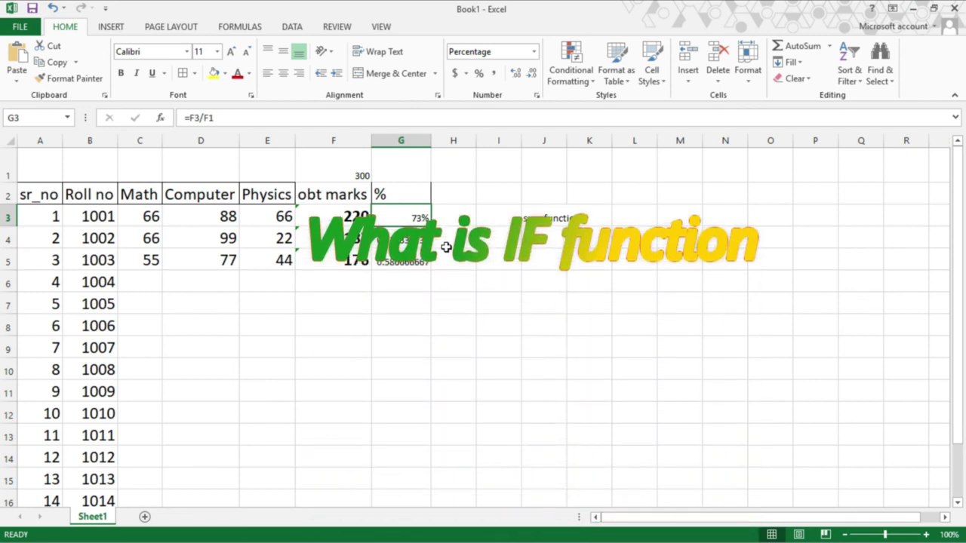
click(500, 243)
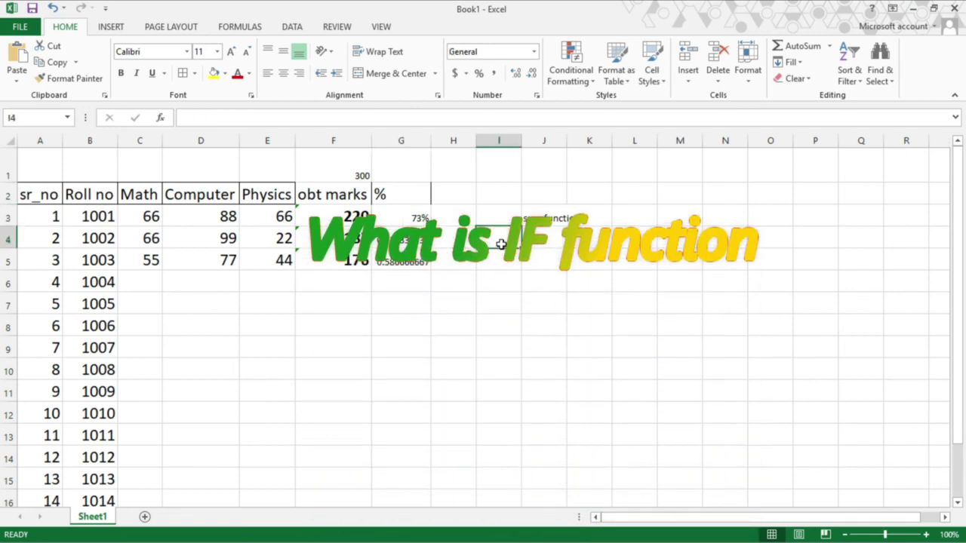
text(.)
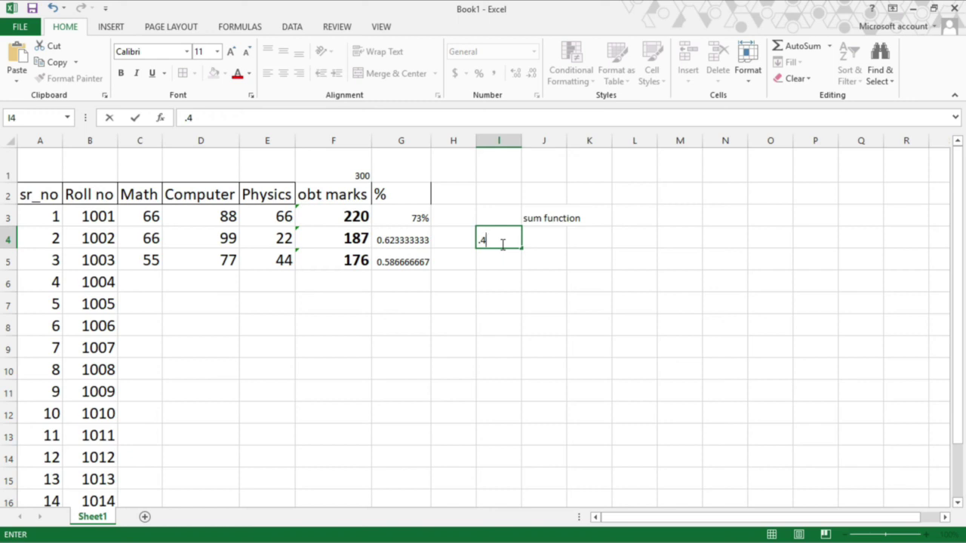
click(442, 282)
Step: Apply Percent Style to G4 and G5 so they read 62% and 59%
click(412, 243)
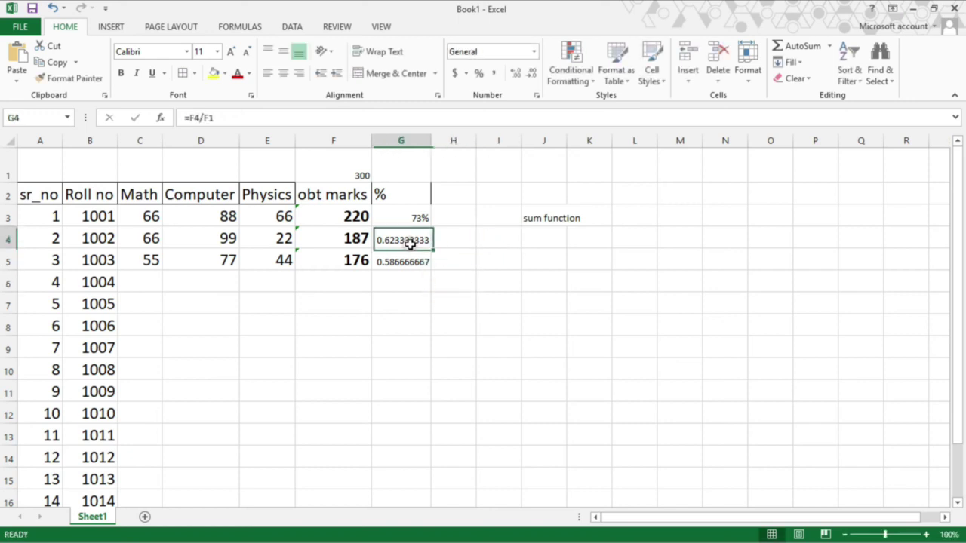
click(478, 73)
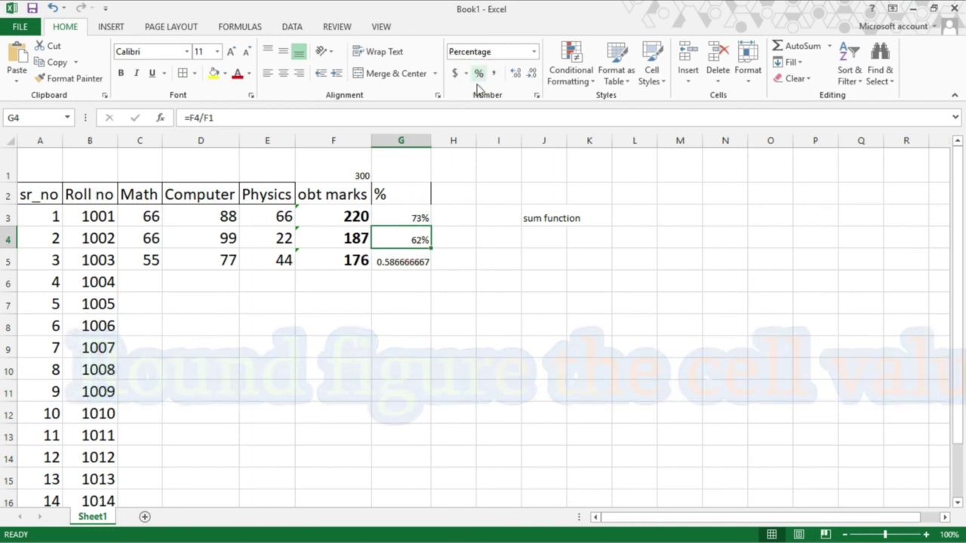
click(412, 265)
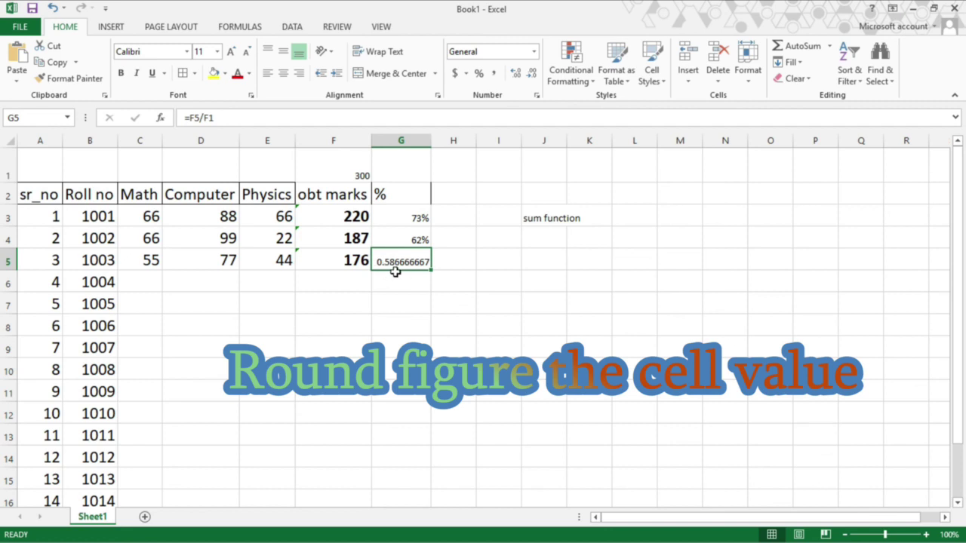
click(478, 73)
click(389, 222)
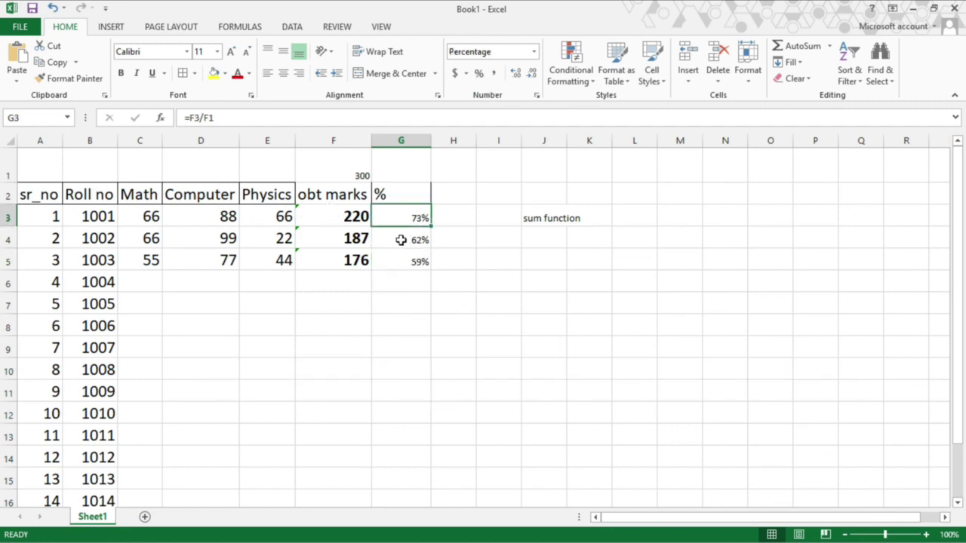
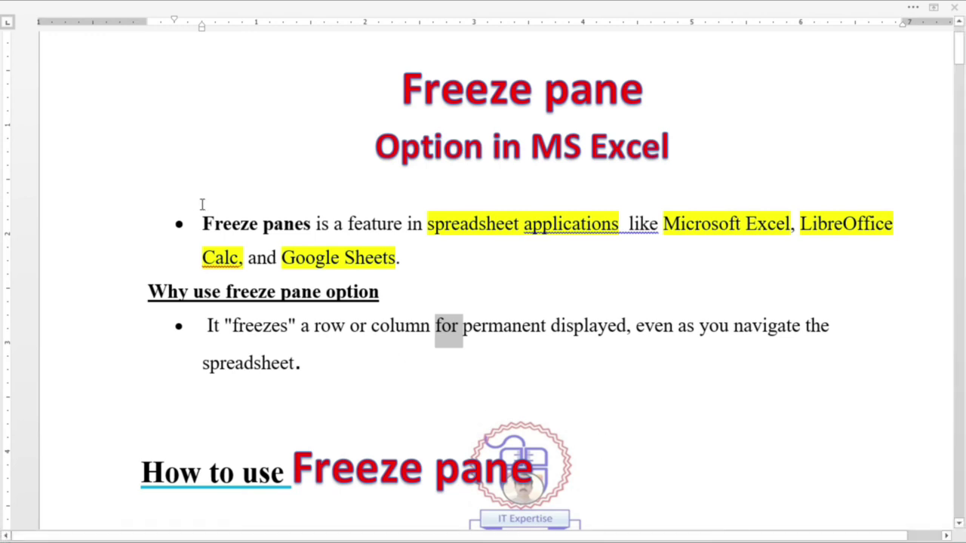
Step: Highlight the Freeze panes definition and the 'How to use Freeze pane' title
drag(200, 220, 388, 221)
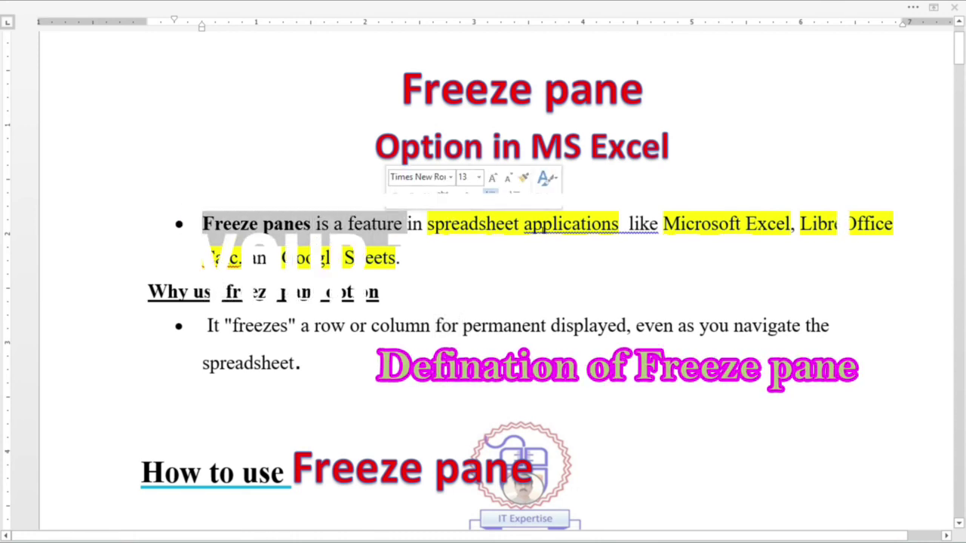
click(666, 224)
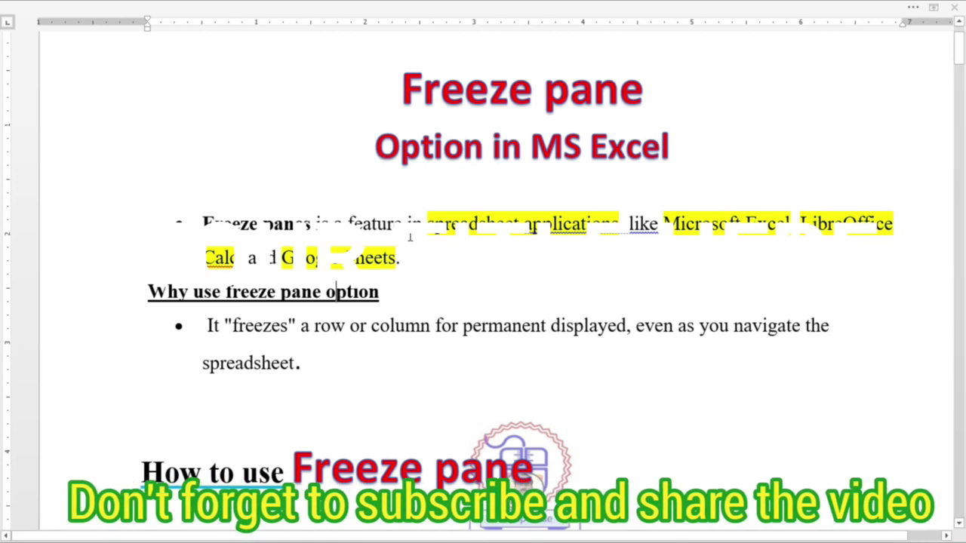
click(400, 89)
drag(401, 89, 672, 96)
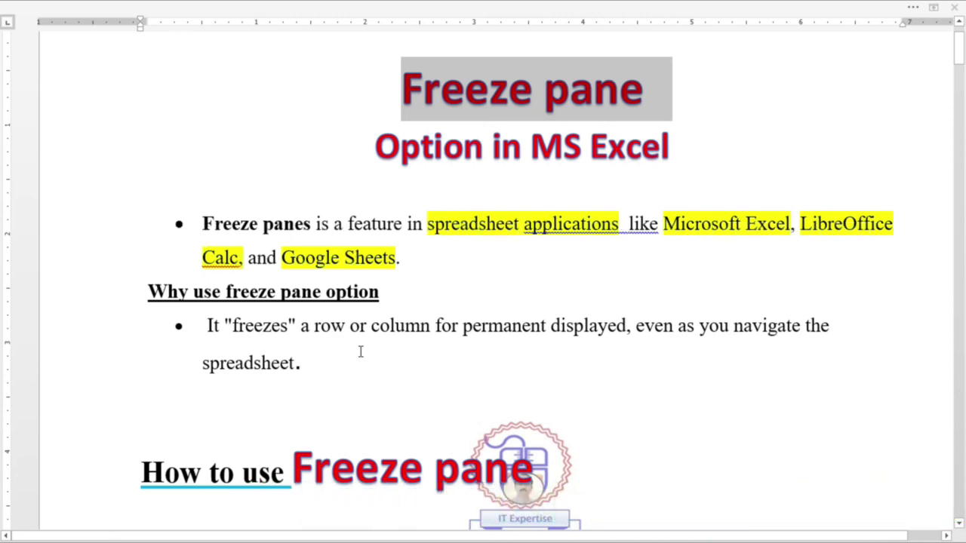
Step: Highlight 'View menu', 'Window group' and the freeze option bullets in the steps
scroll(360, 352, down, 3)
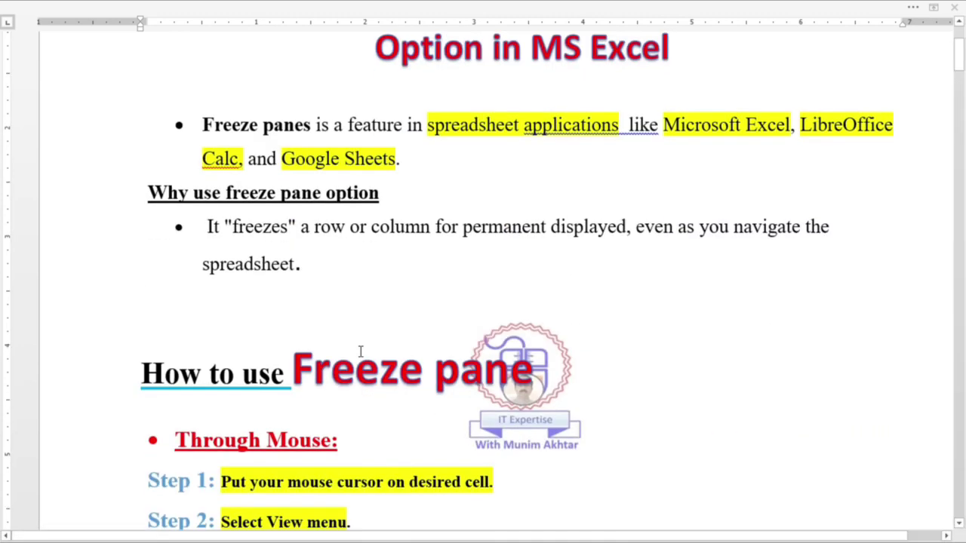
scroll(368, 355, down, 3)
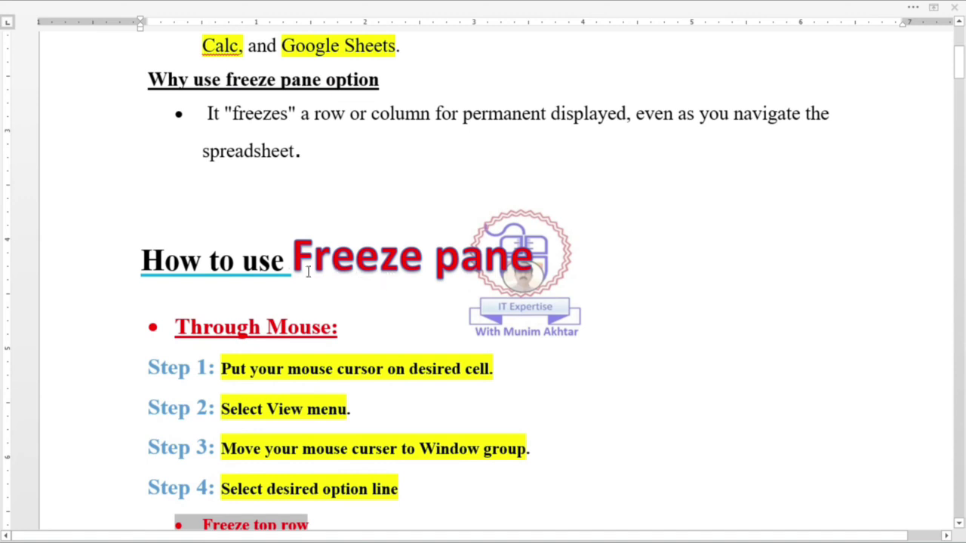
scroll(293, 286, down, 2)
scroll(178, 283, down, 3)
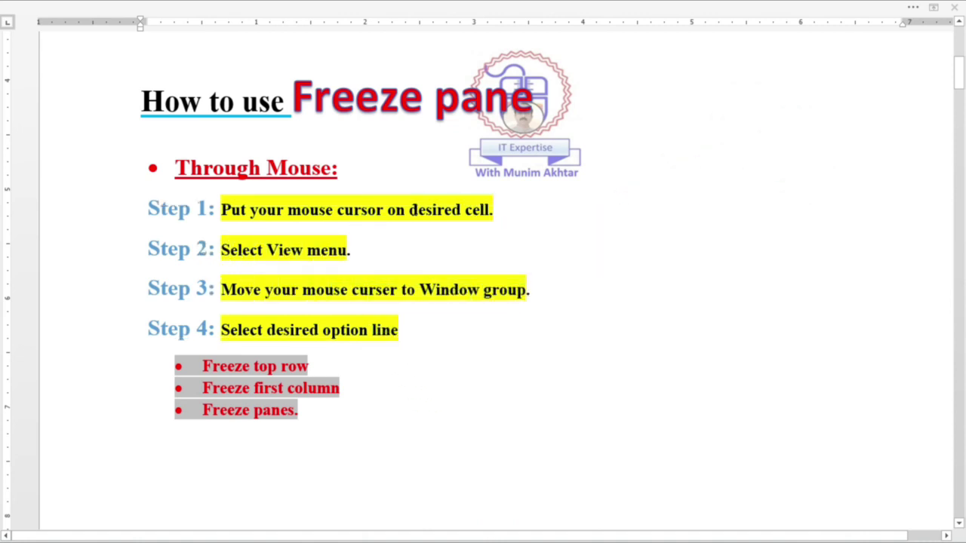
click(460, 216)
drag(267, 250, 347, 253)
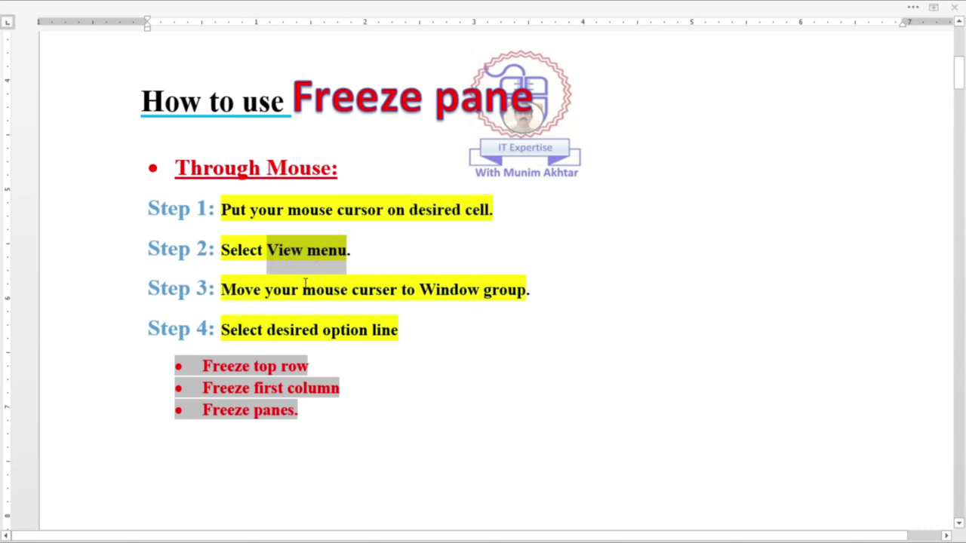
drag(421, 289, 529, 291)
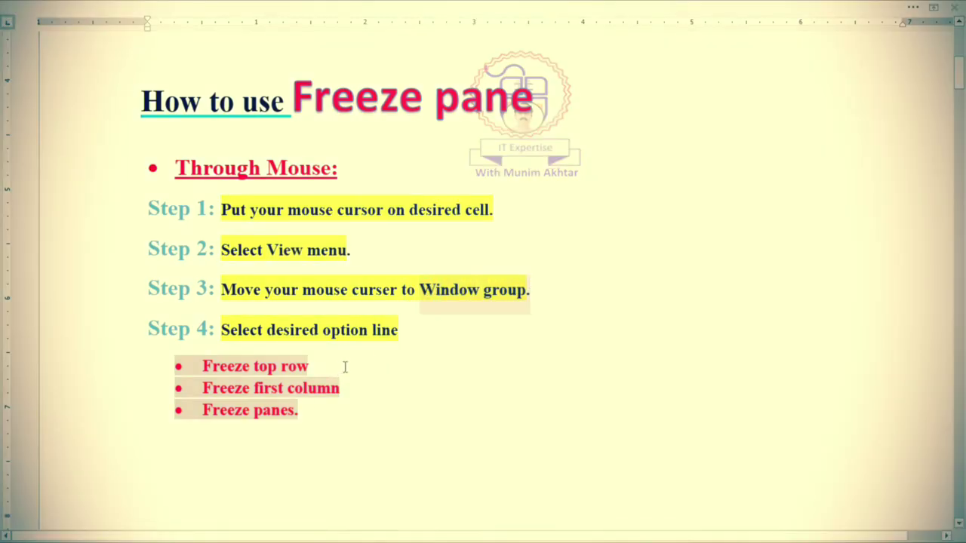
scroll(414, 304, down, 1)
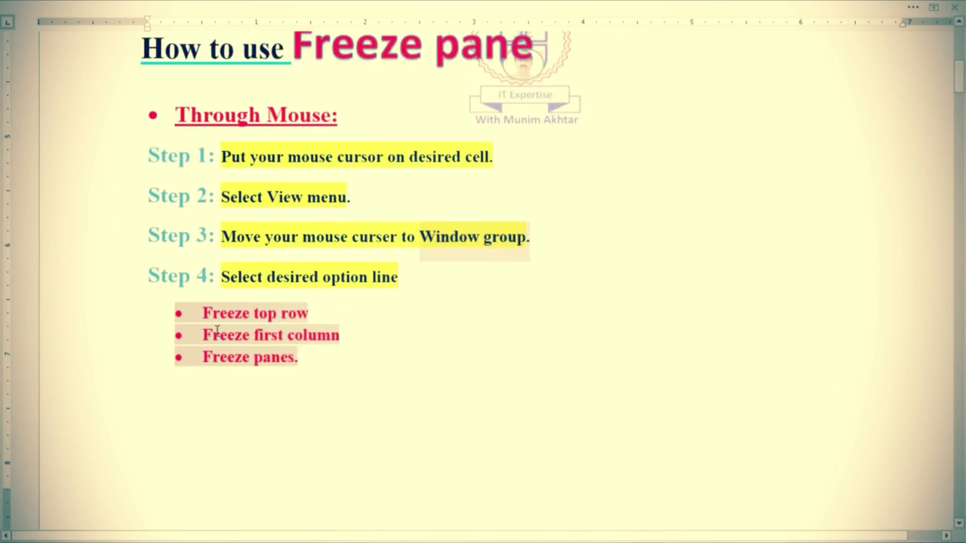
click(200, 313)
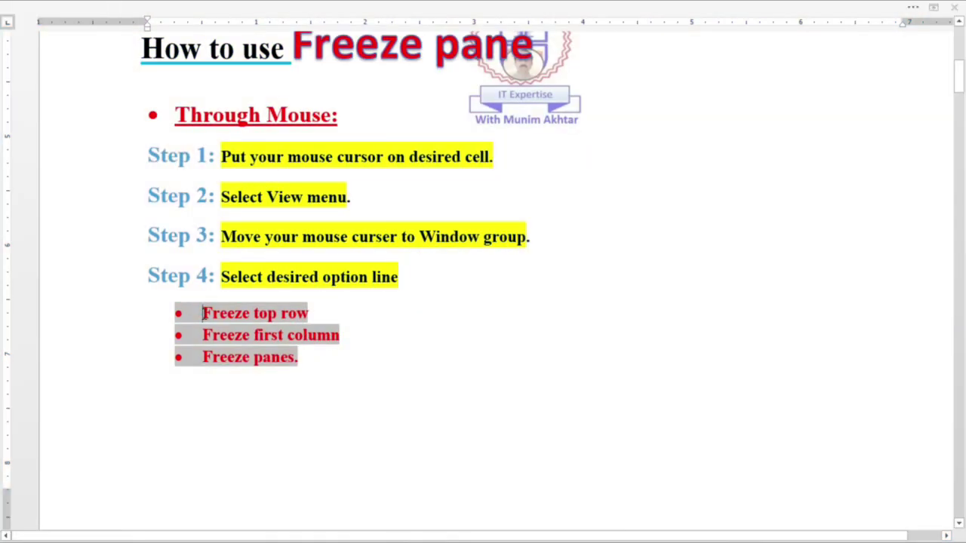
Step: Highlight the freeze option bullets, including Freeze top row, in the Word notes
drag(212, 321, 236, 325)
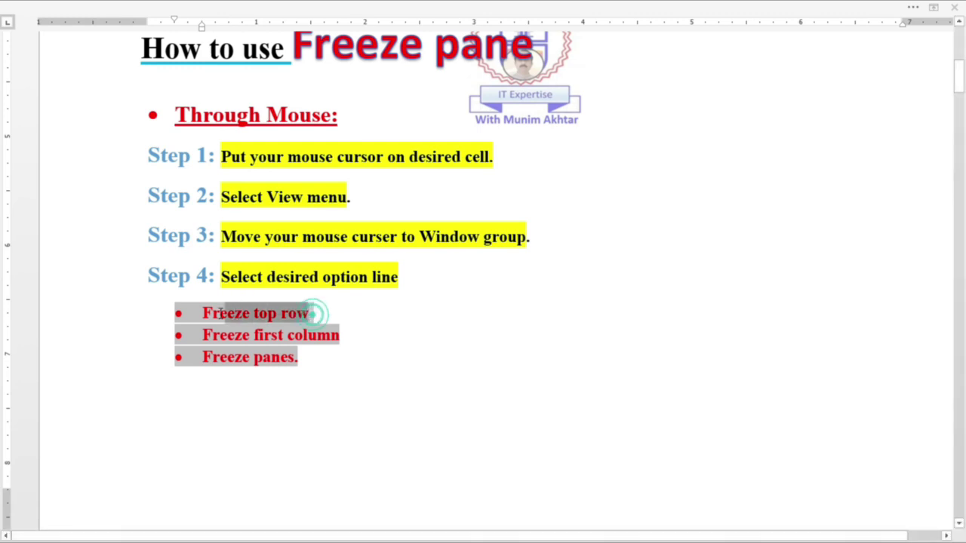
drag(313, 317, 189, 316)
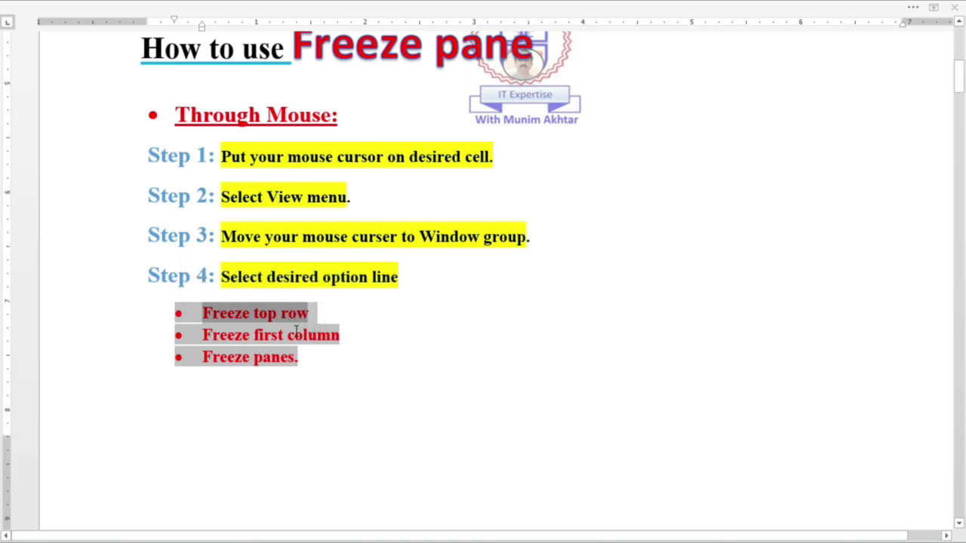
scroll(297, 330, down, 5)
scroll(296, 330, down, 1)
scroll(297, 330, up, 1)
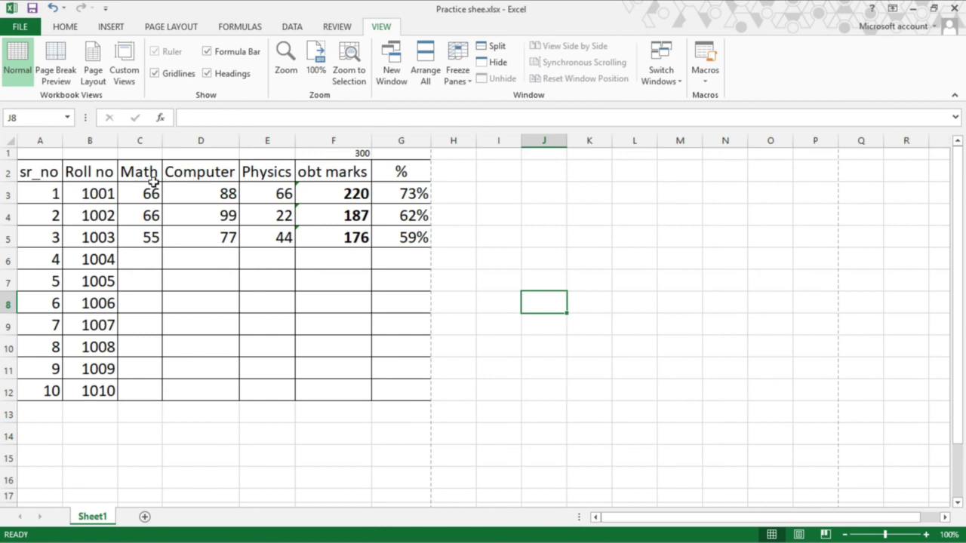
Step: Fill roll number 1010 from B12 down column B to about row 247
click(56, 387)
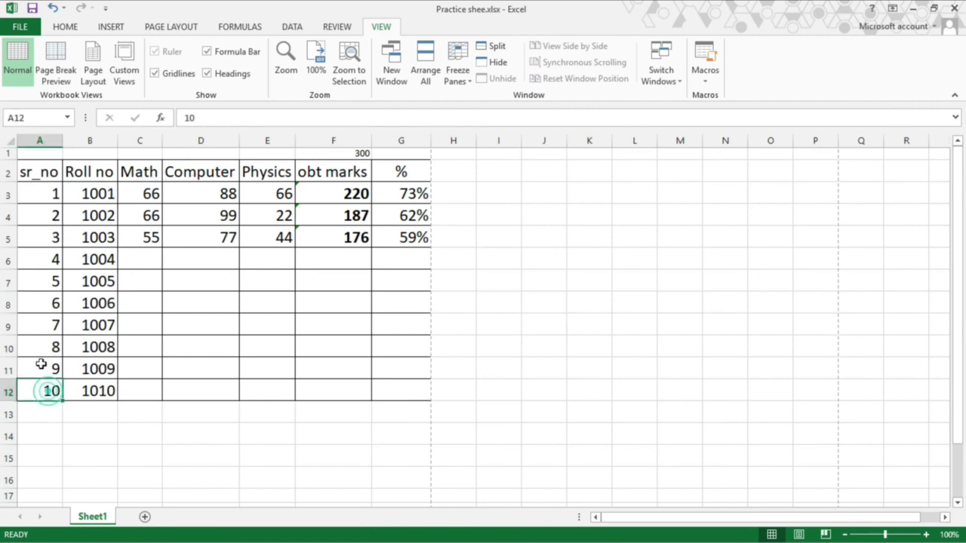
drag(47, 193, 40, 385)
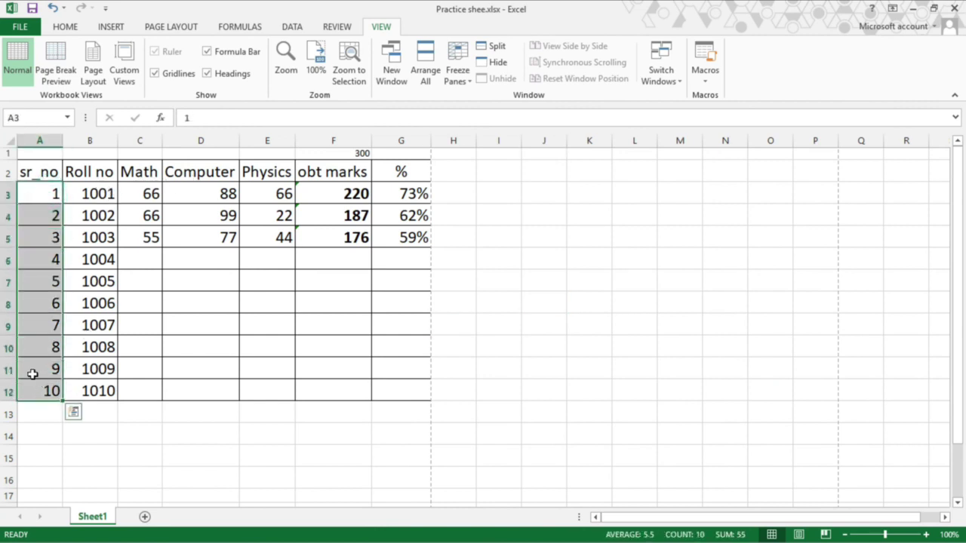
click(105, 388)
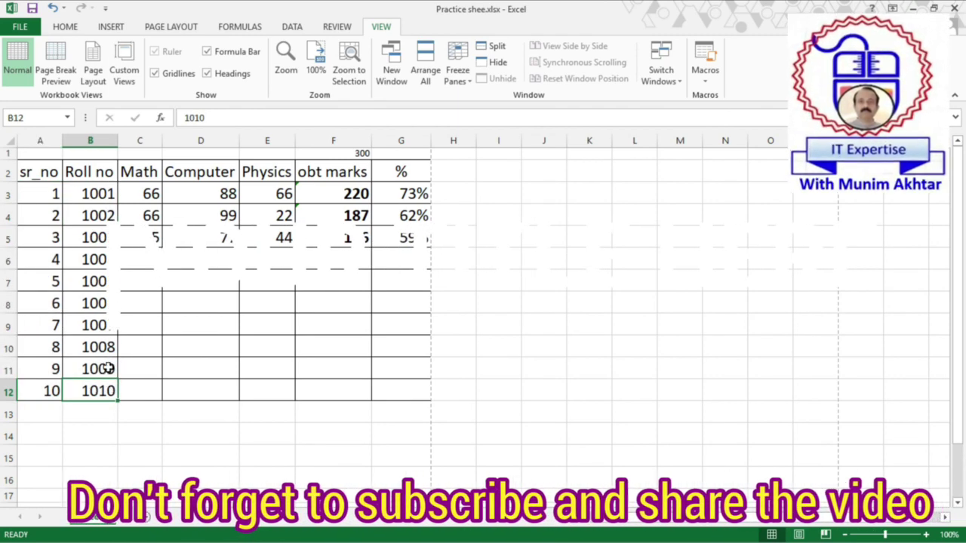
drag(112, 367, 113, 470)
click(113, 392)
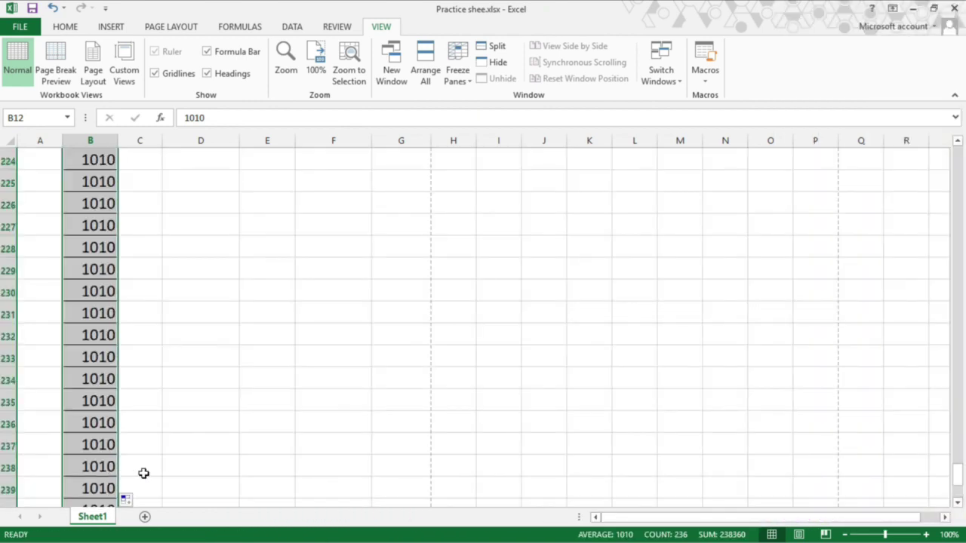
Step: Return to the top of the marks sheet and select cell A3
scroll(141, 469, up, 3)
scroll(141, 467, up, 4)
scroll(141, 465, up, 2)
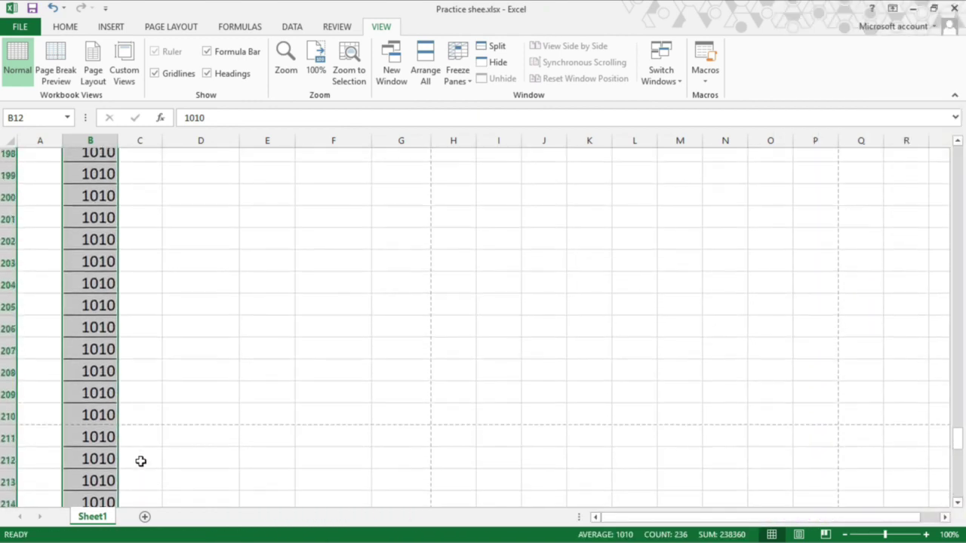
scroll(140, 461, up, 3)
scroll(140, 461, up, 3)
scroll(140, 461, up, 6)
scroll(139, 457, up, 5)
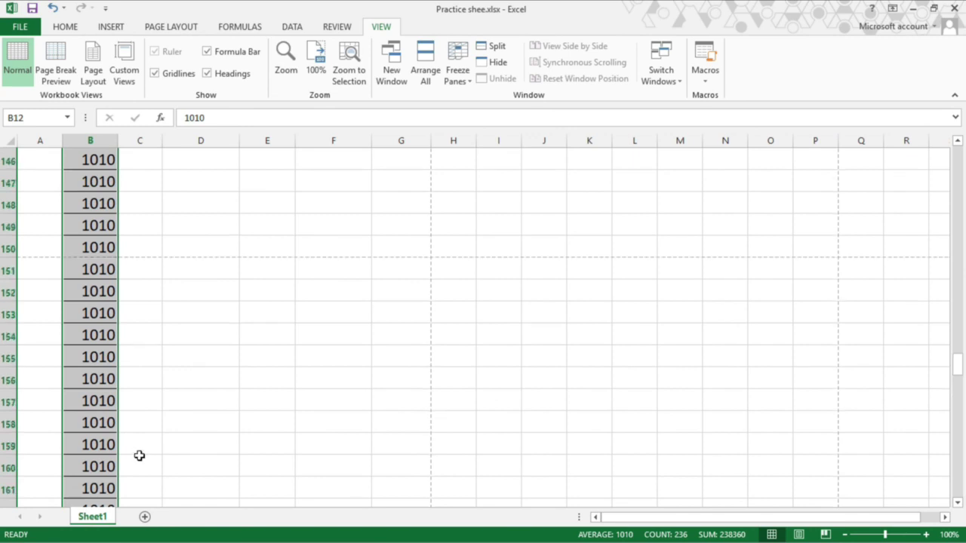
scroll(138, 452, up, 5)
scroll(138, 451, up, 5)
scroll(136, 449, up, 5)
scroll(136, 449, up, 5)
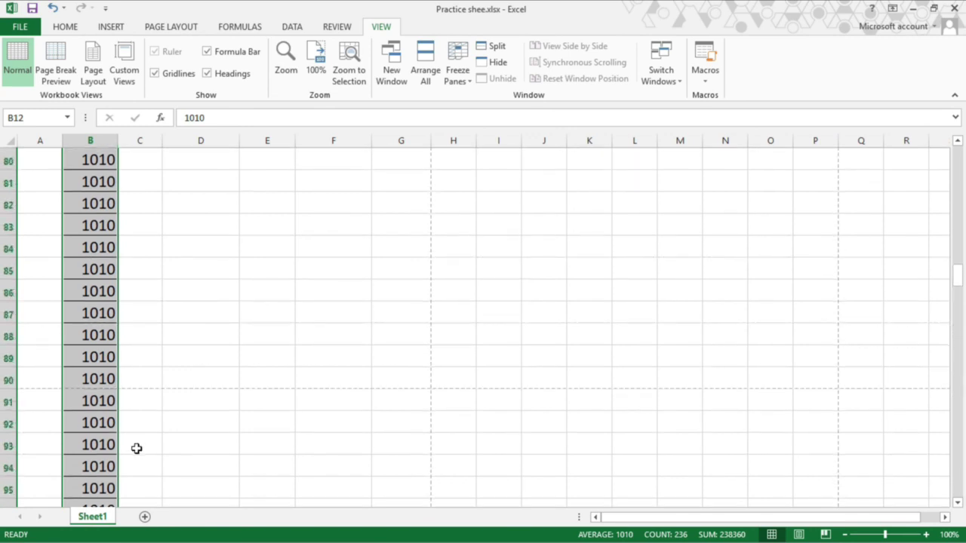
scroll(136, 446, up, 9)
scroll(136, 445, up, 19)
click(49, 193)
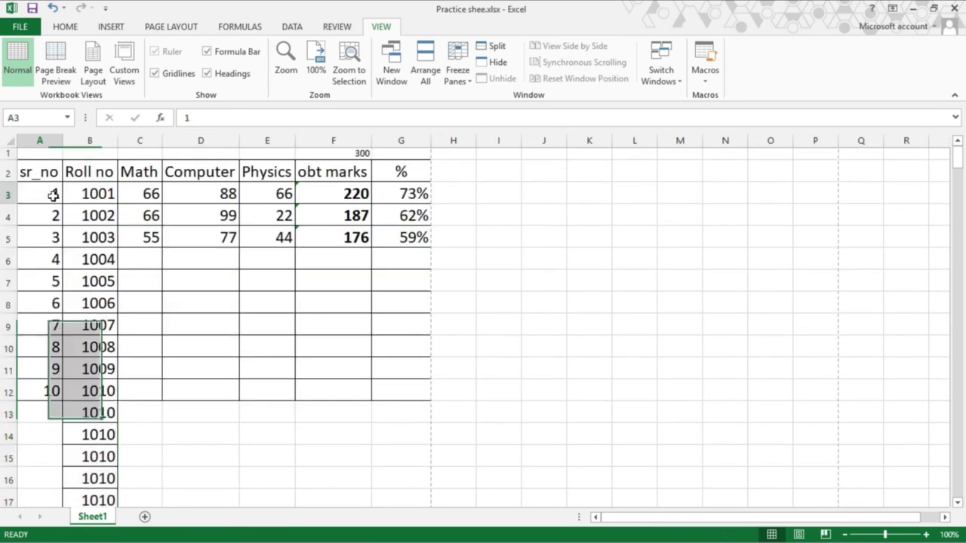
click(368, 28)
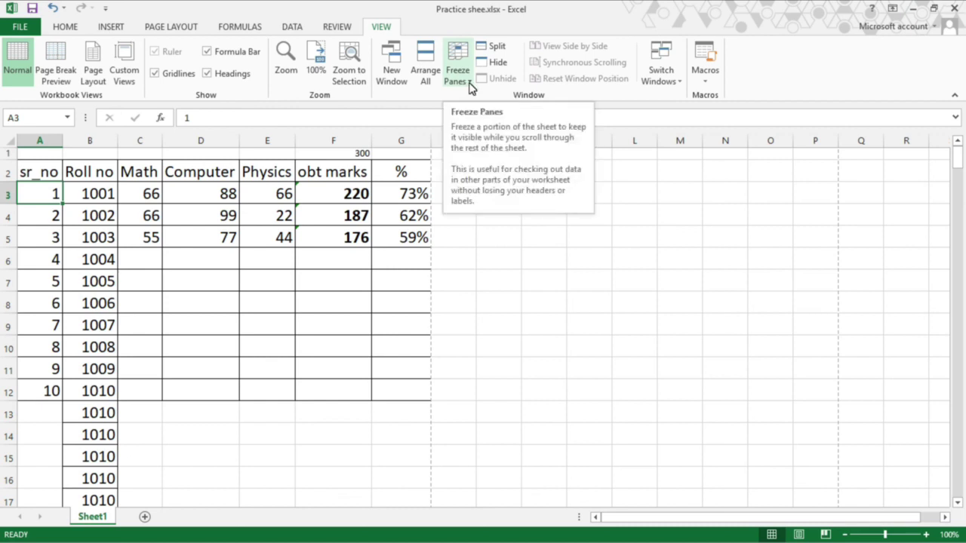
click(469, 88)
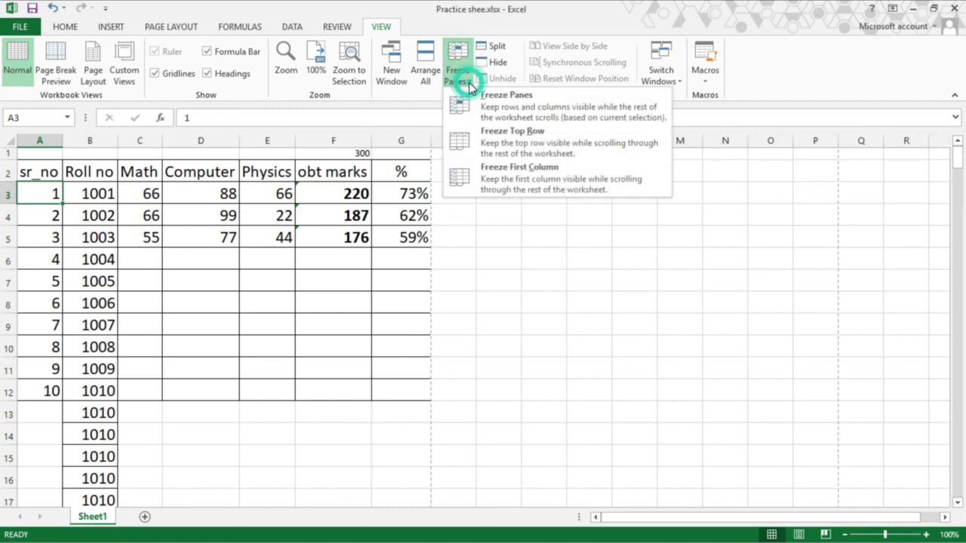
click(497, 105)
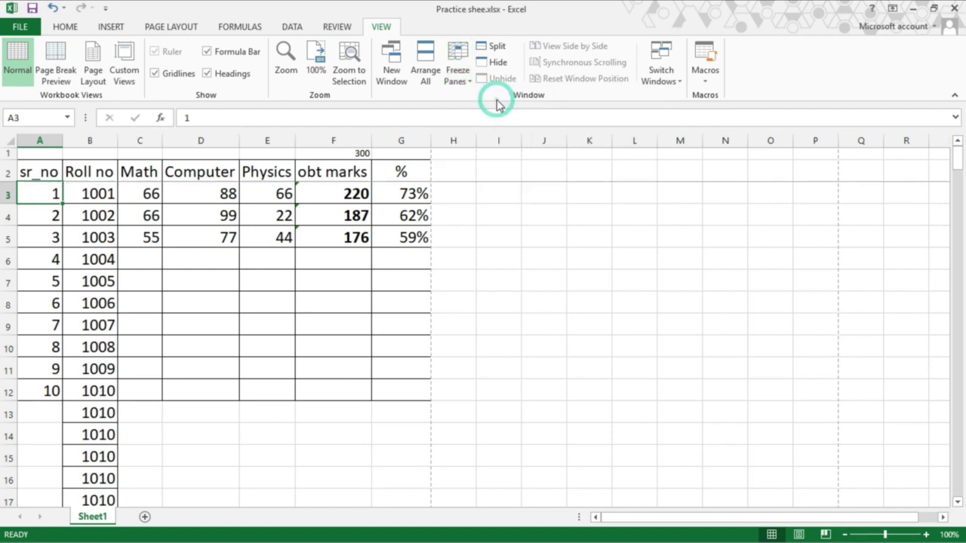
scroll(293, 240, down, 20)
scroll(294, 239, down, 2)
scroll(280, 250, down, 10)
scroll(280, 250, up, 6)
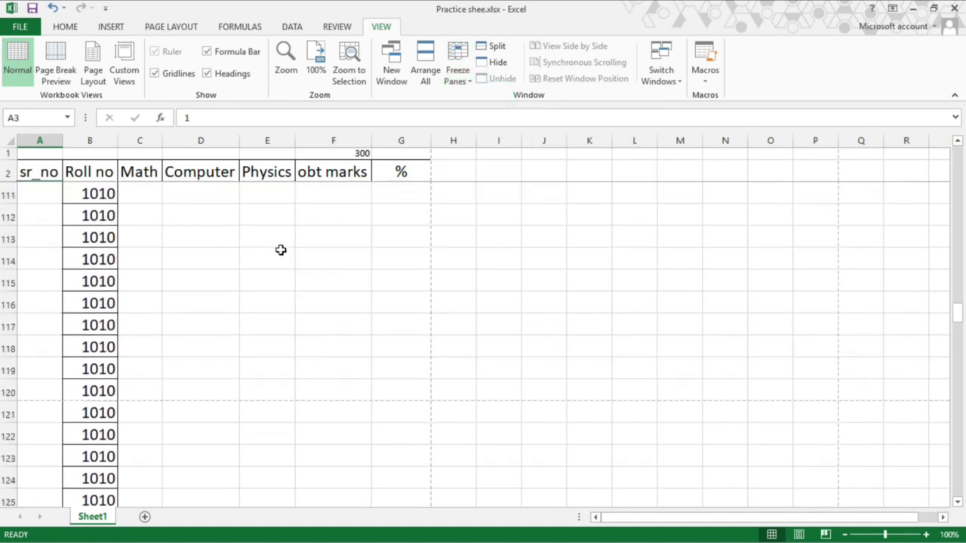
scroll(281, 250, up, 8)
scroll(281, 250, up, 5)
scroll(280, 250, up, 6)
scroll(301, 191, up, 7)
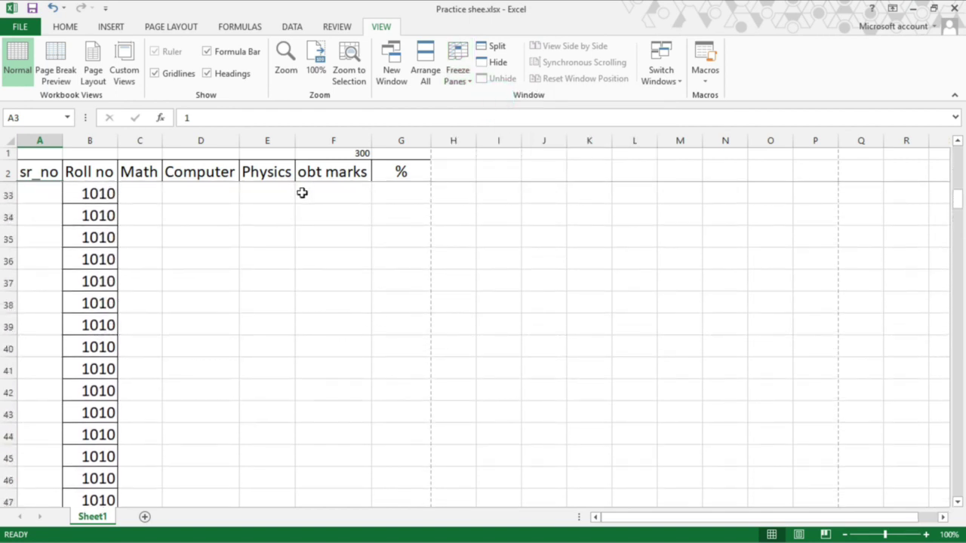
scroll(276, 199, up, 5)
scroll(279, 194, up, 5)
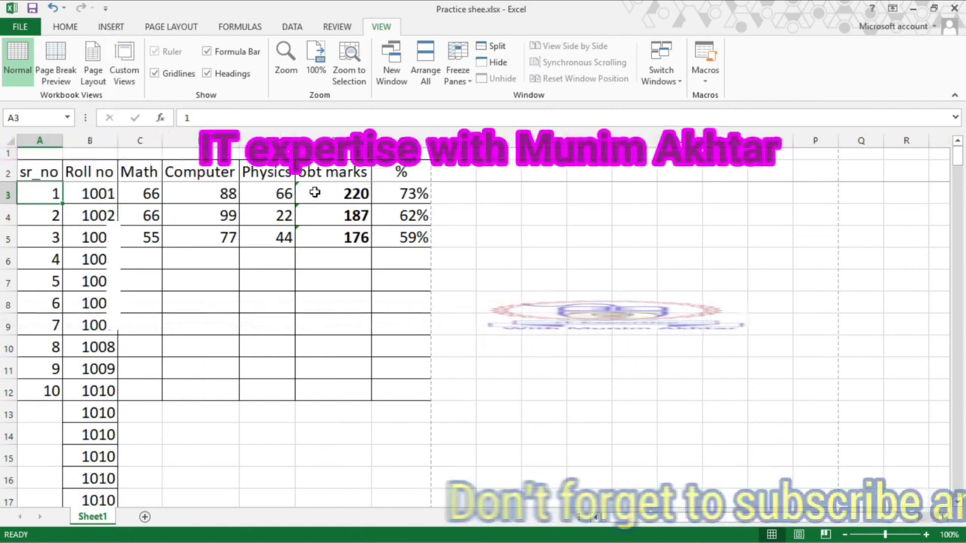
click(458, 70)
click(464, 112)
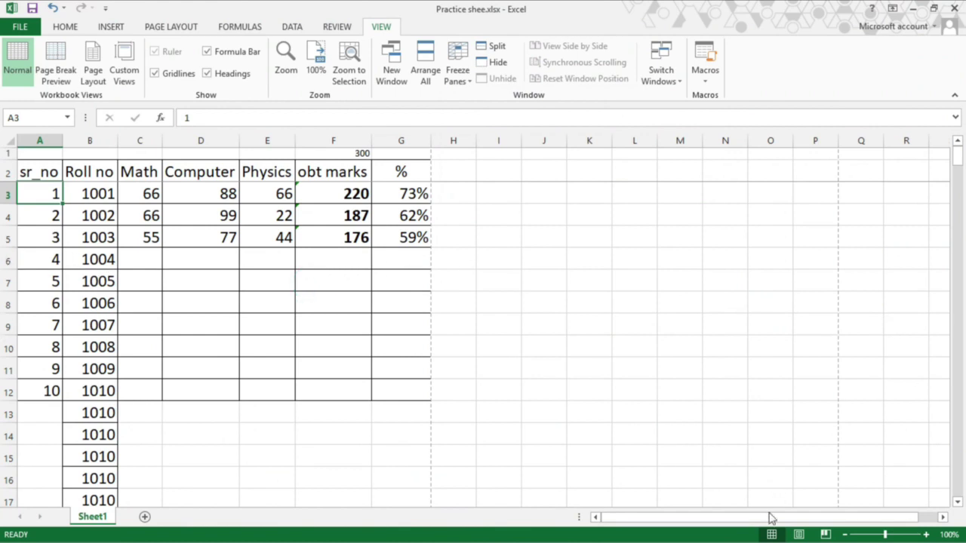
Step: Freeze the first column of the student marks sheet
drag(770, 518, 807, 529)
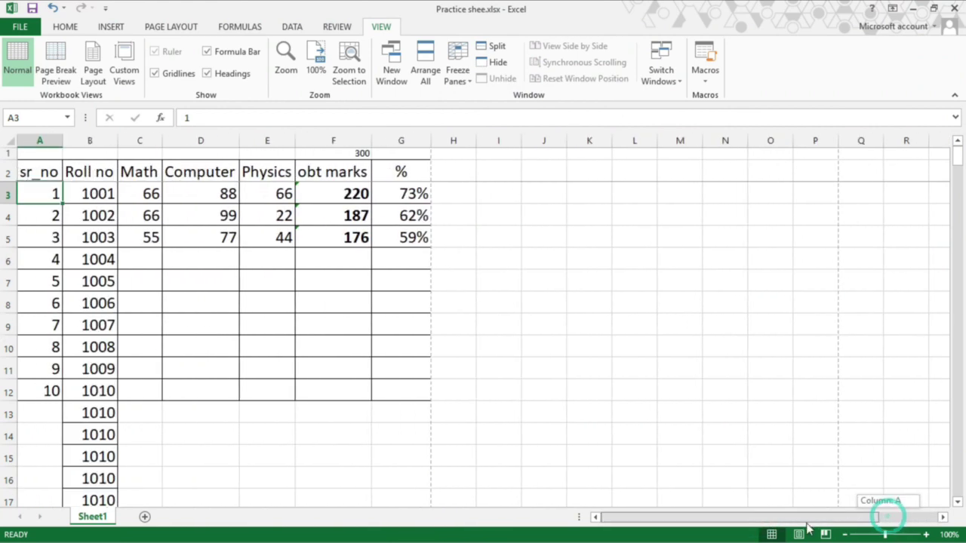
click(29, 172)
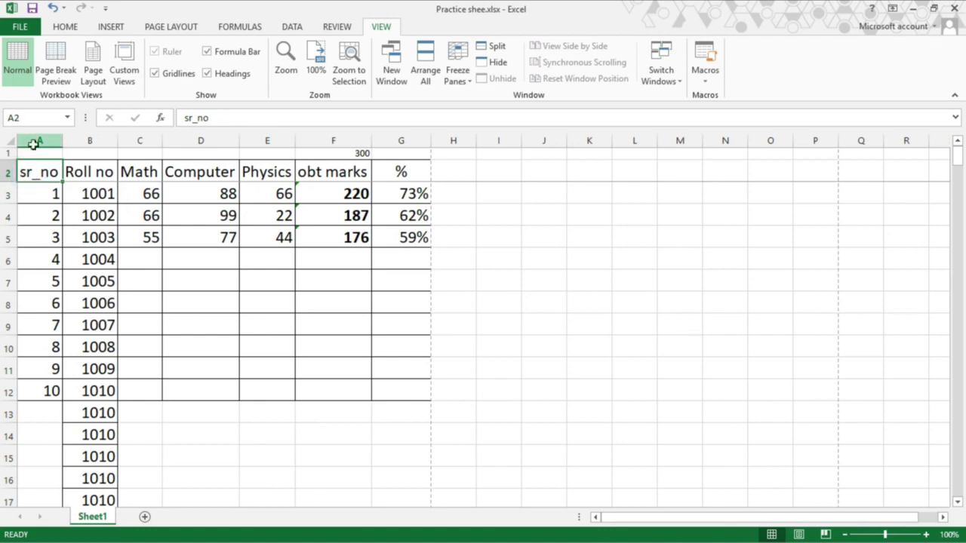
click(34, 143)
click(113, 212)
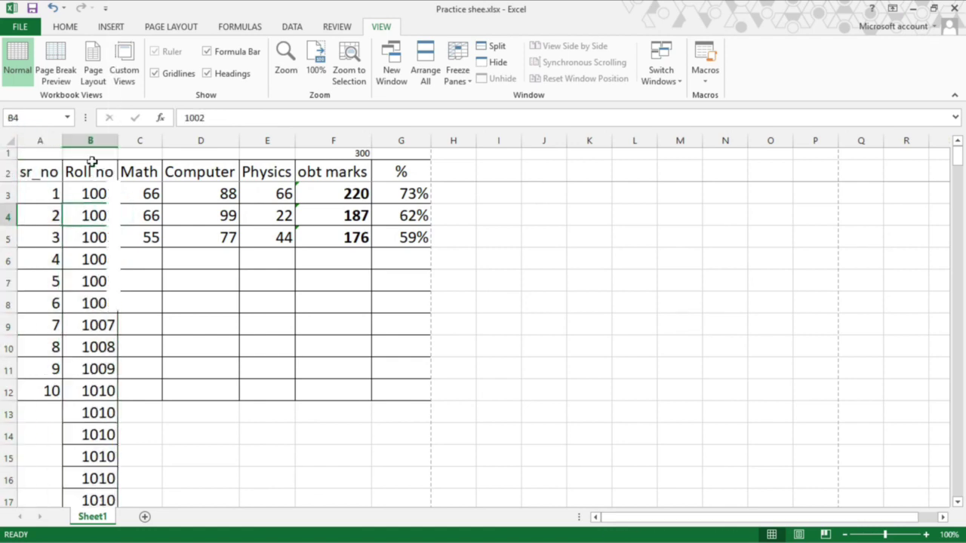
click(88, 192)
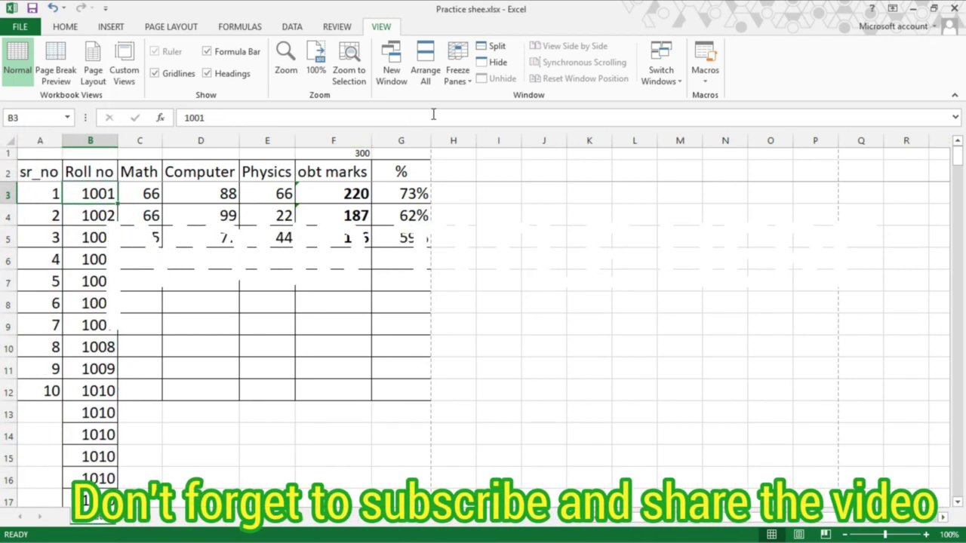
click(459, 75)
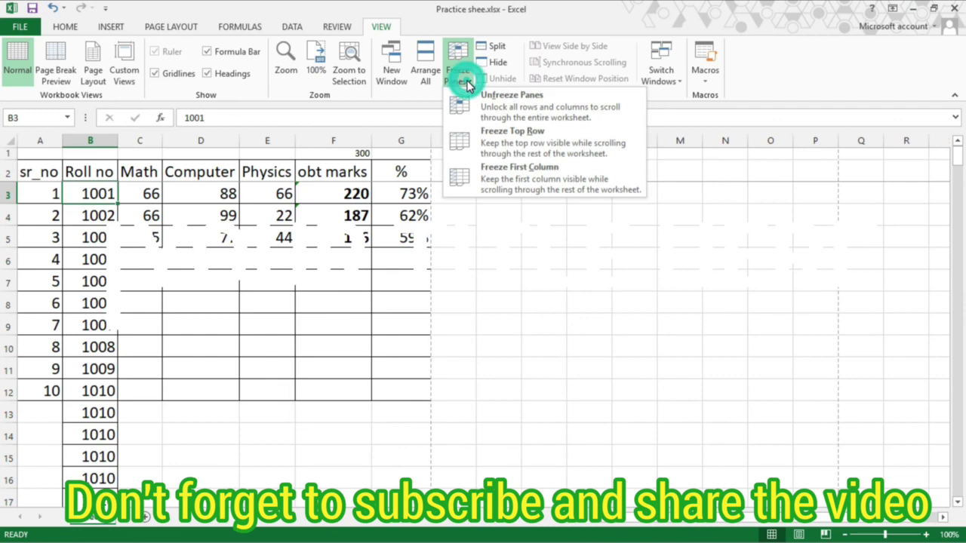
click(517, 172)
click(943, 519)
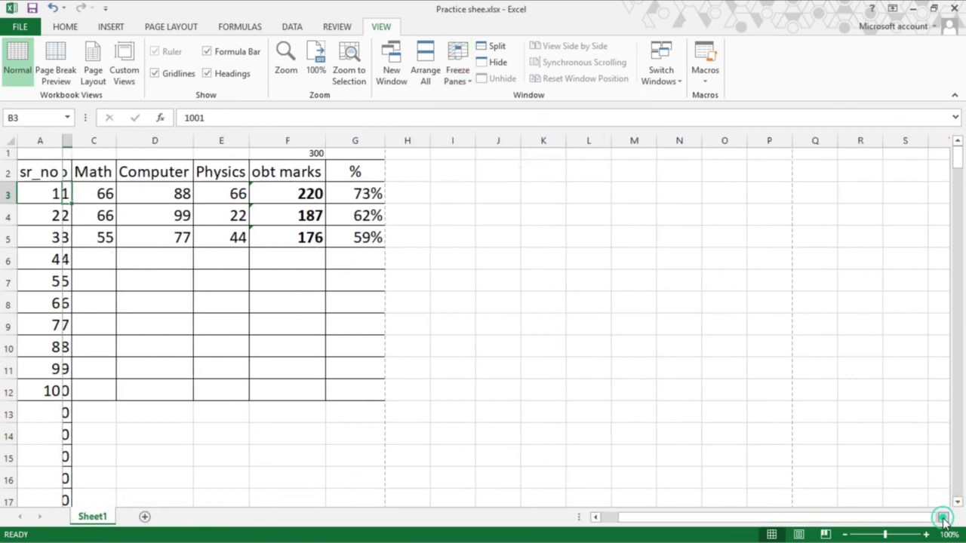
click(944, 519)
Step: Switch to Freeze Top Row and check that the header stays fixed
click(459, 76)
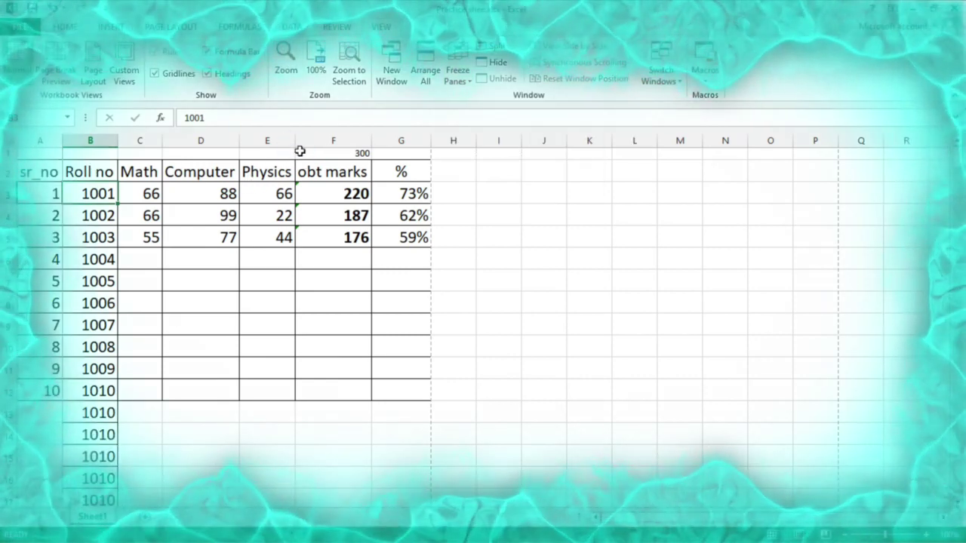
click(457, 75)
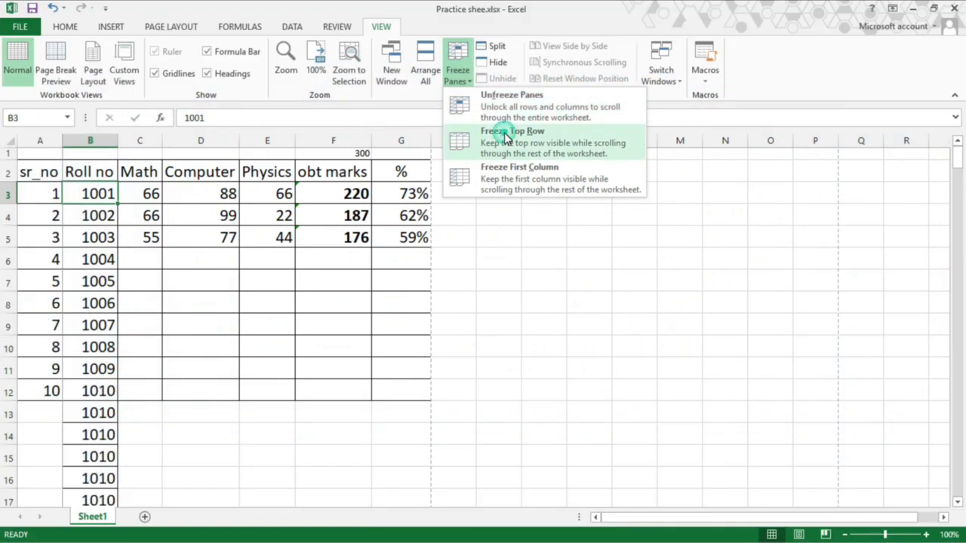
click(459, 129)
scroll(278, 226, down, 6)
scroll(279, 227, up, 5)
scroll(278, 226, up, 1)
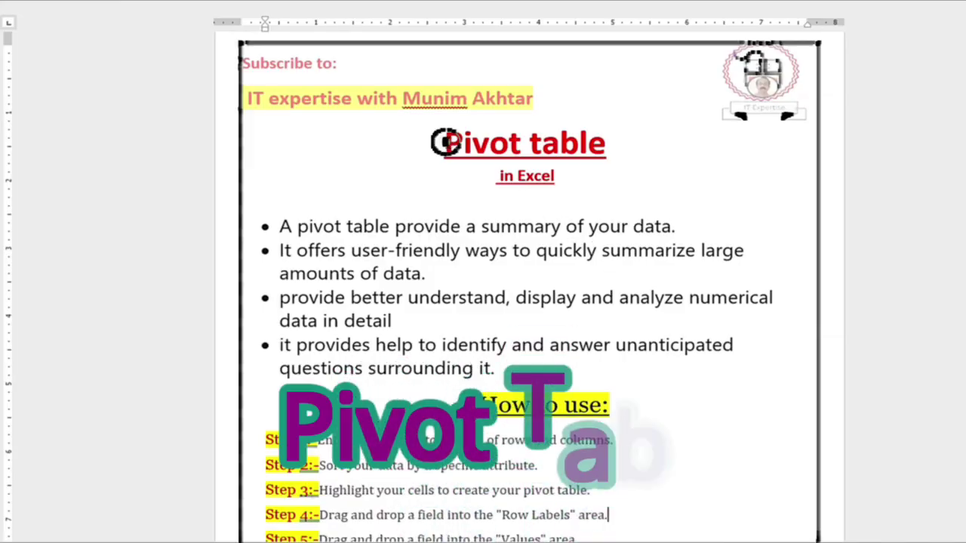
Step: Highlight the Pivot table title and the first three bullets while explaining them
drag(448, 146, 604, 147)
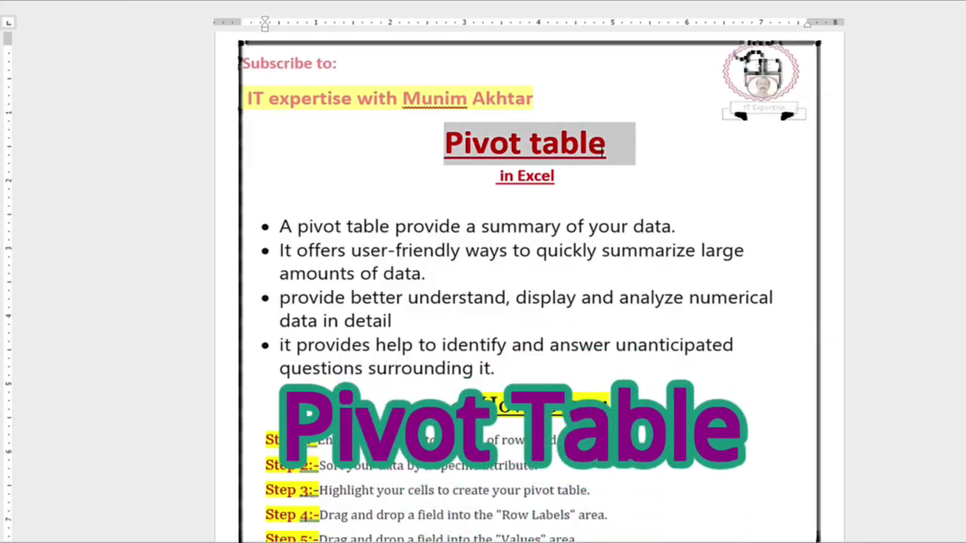
drag(278, 226, 474, 246)
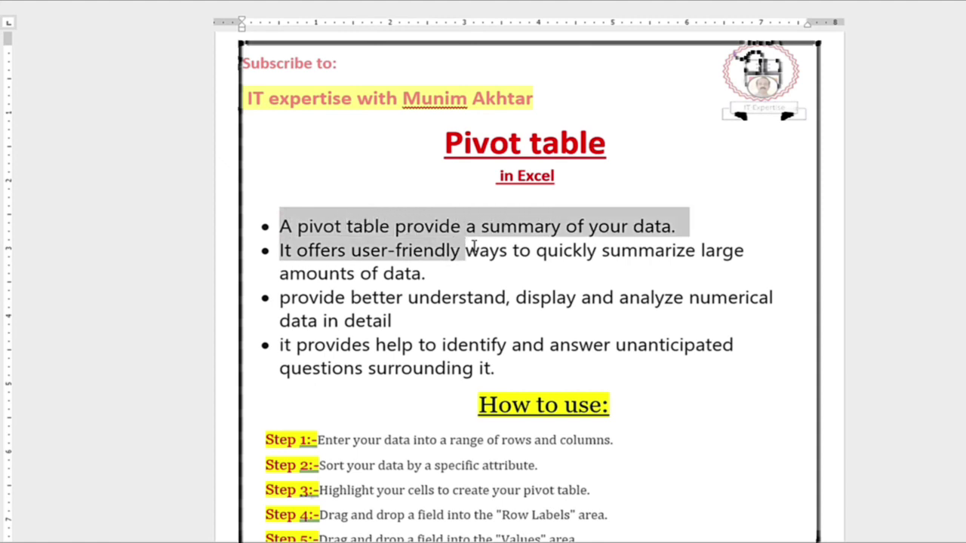
drag(474, 246, 699, 228)
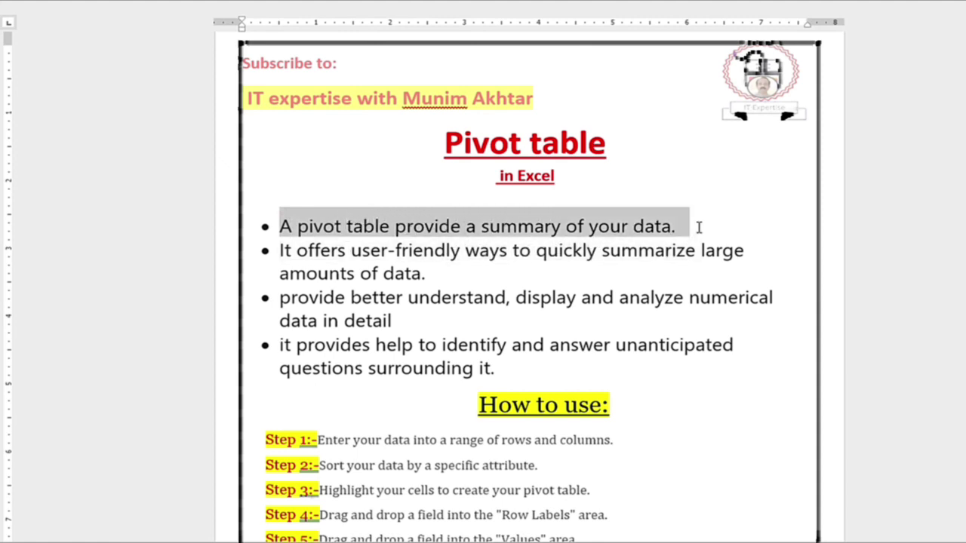
mouse_move(279, 252)
mouse_down()
mouse_move(600, 255)
mouse_move(664, 274)
mouse_up()
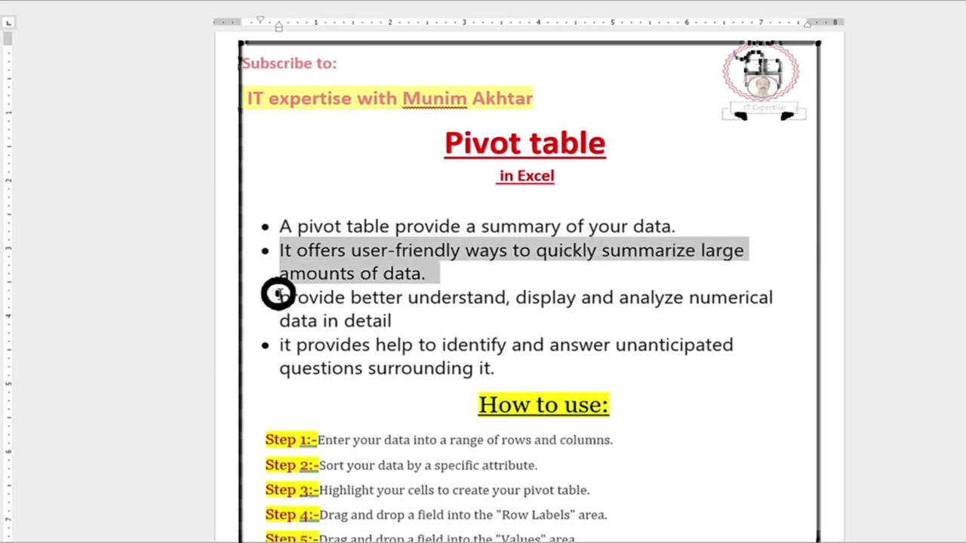
mouse_move(279, 297)
mouse_down()
mouse_move(582, 300)
mouse_move(689, 313)
mouse_up()
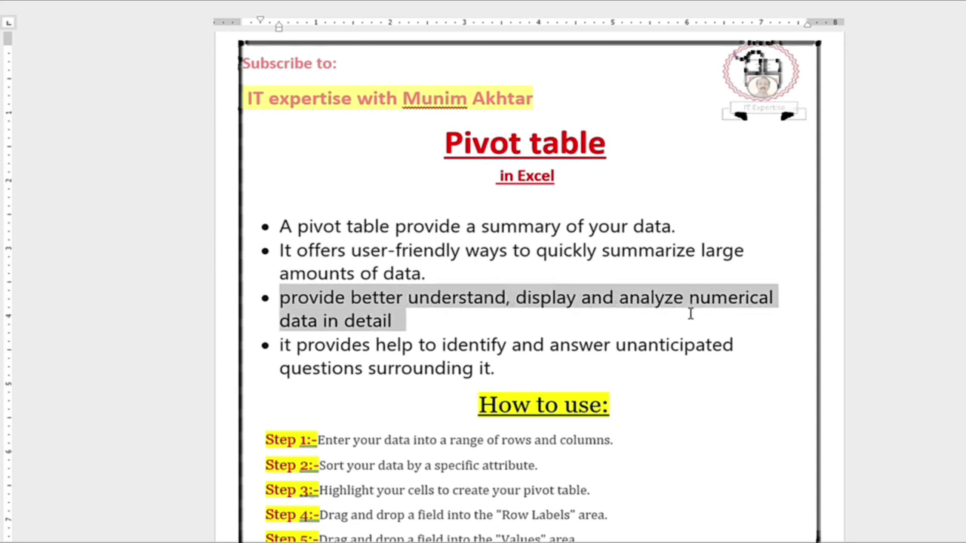
Step: Select the fourth bullet's text, then highlight the Pivot table heading again
click(341, 349)
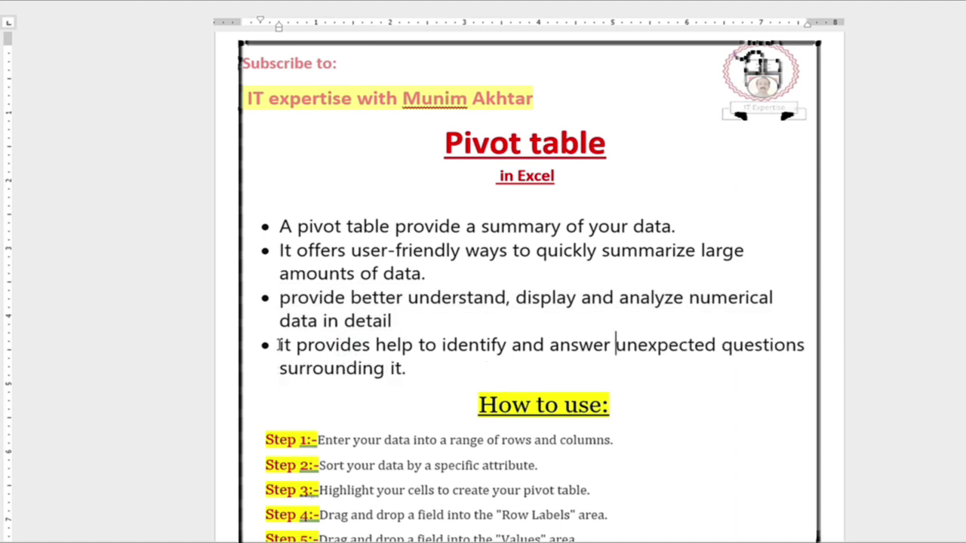
click(280, 346)
drag(509, 337, 730, 358)
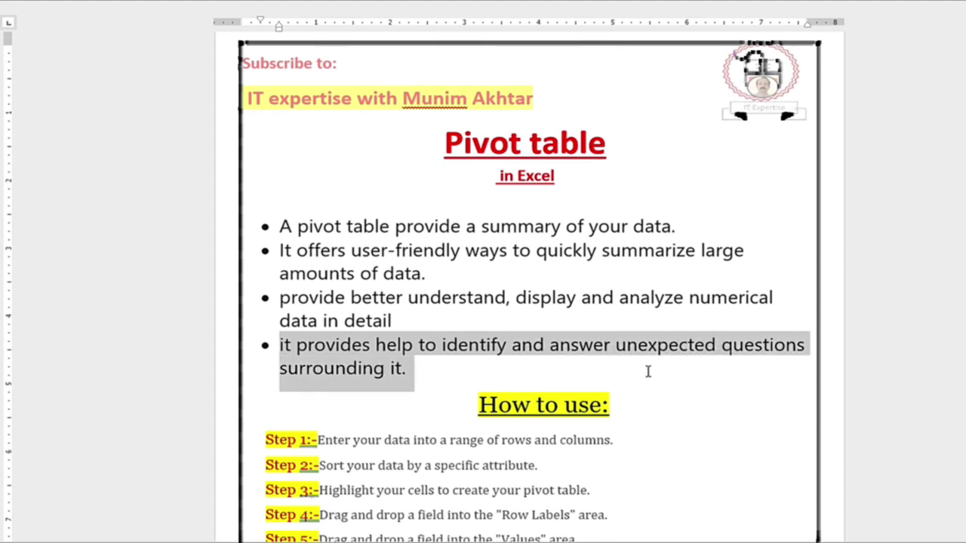
click(424, 369)
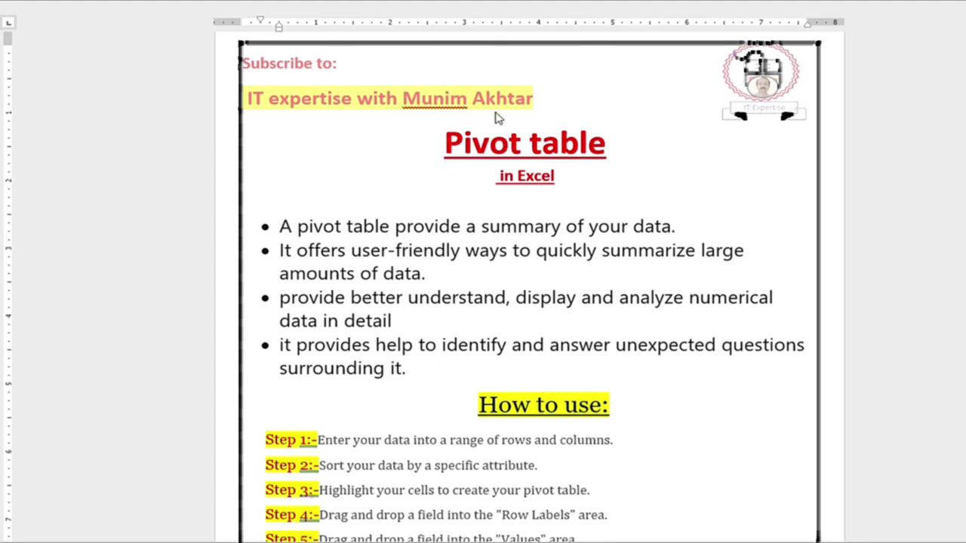
drag(442, 146, 606, 147)
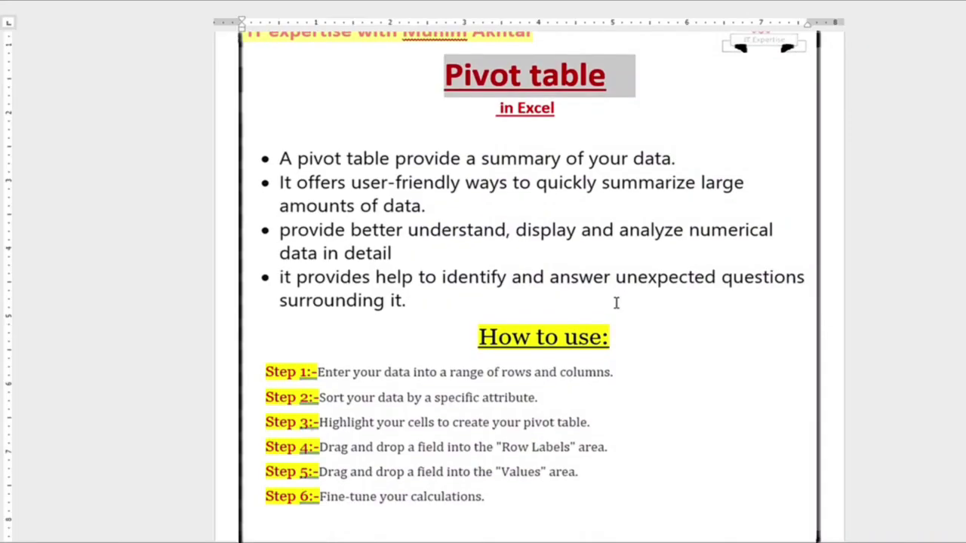
Step: Highlight the 'How to use' Steps 1, 2 and 3 in turn
scroll(528, 302, down, 2)
scroll(378, 347, down, 1)
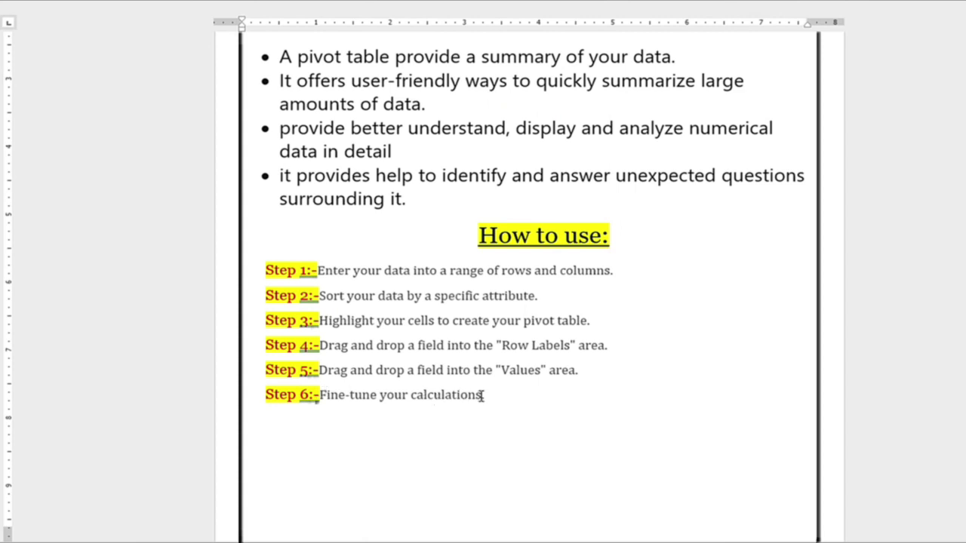
scroll(313, 287, up, 1)
drag(319, 304, 598, 307)
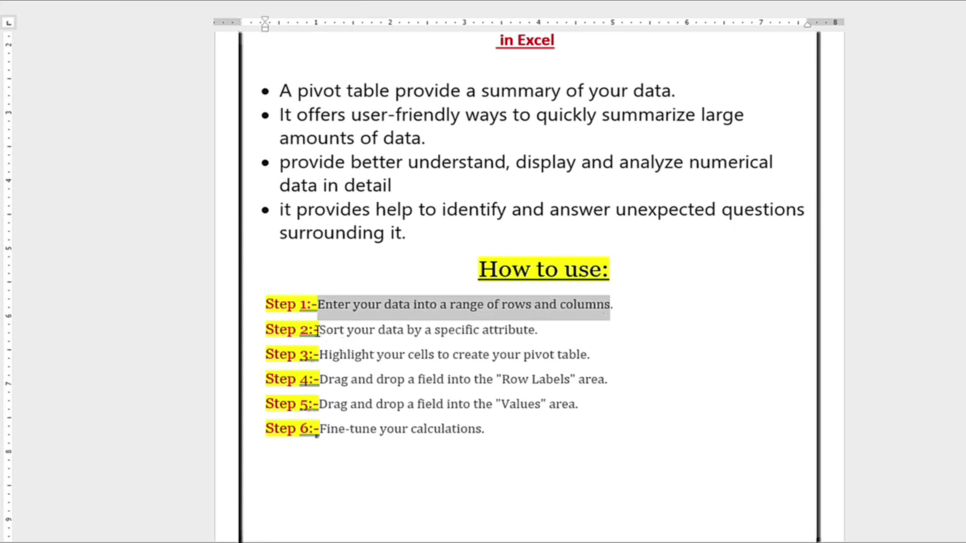
drag(317, 330, 532, 329)
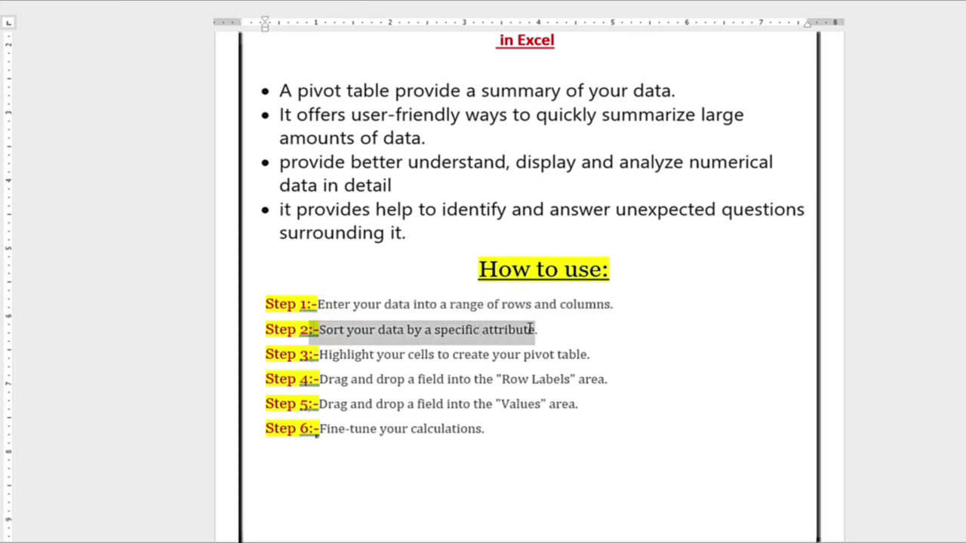
click(491, 330)
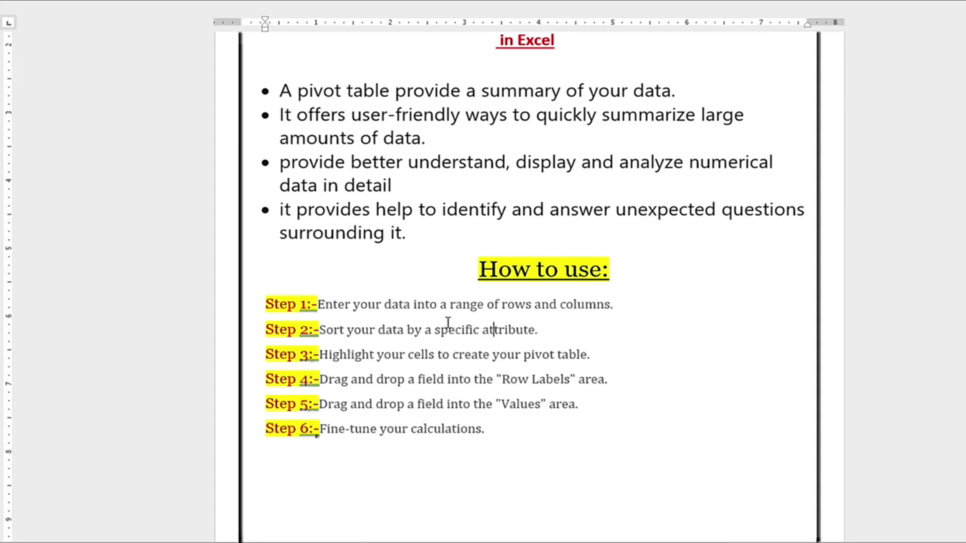
click(332, 330)
drag(319, 354, 584, 360)
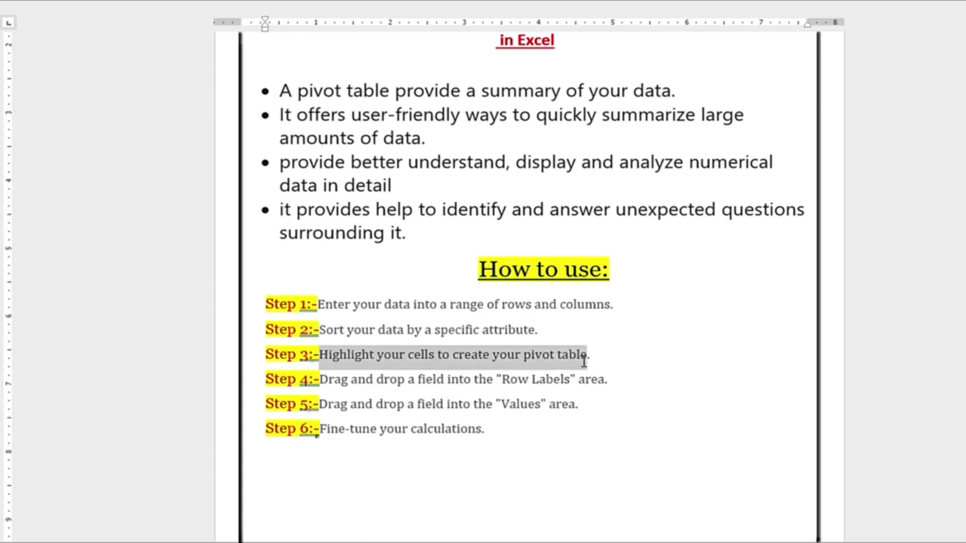
click(542, 360)
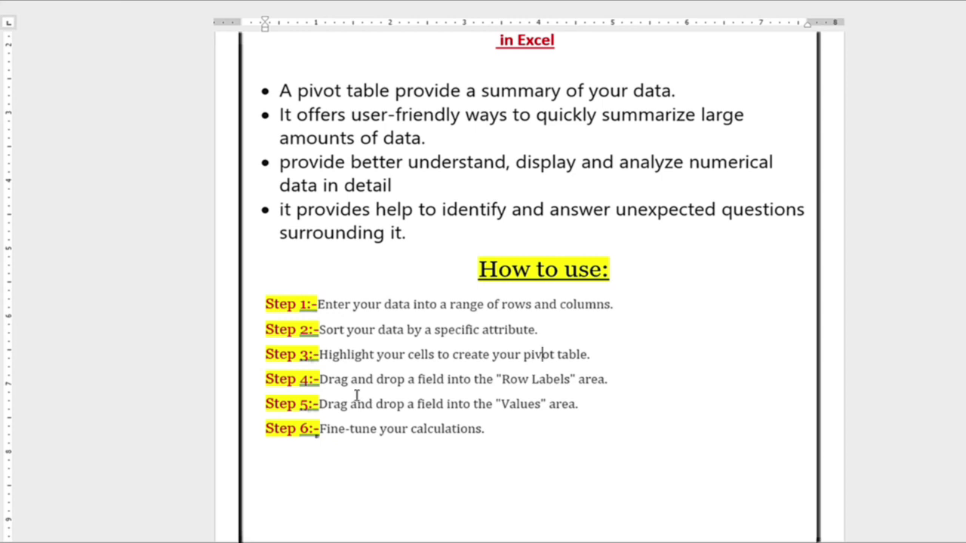
Step: Highlight Steps 4, 5 and 6 in turn, ending with Fine-tune your calculations
drag(322, 380, 609, 391)
click(603, 386)
drag(319, 404, 590, 413)
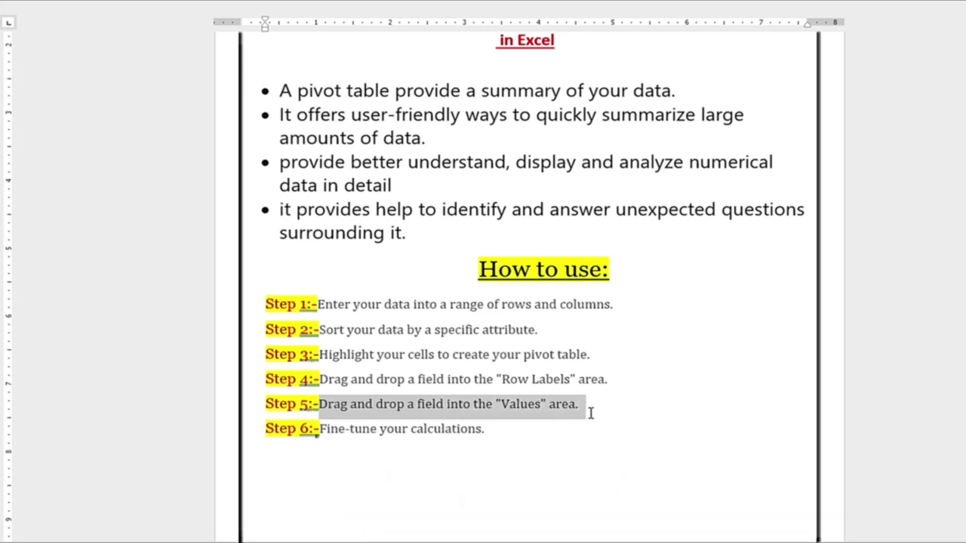
click(327, 434)
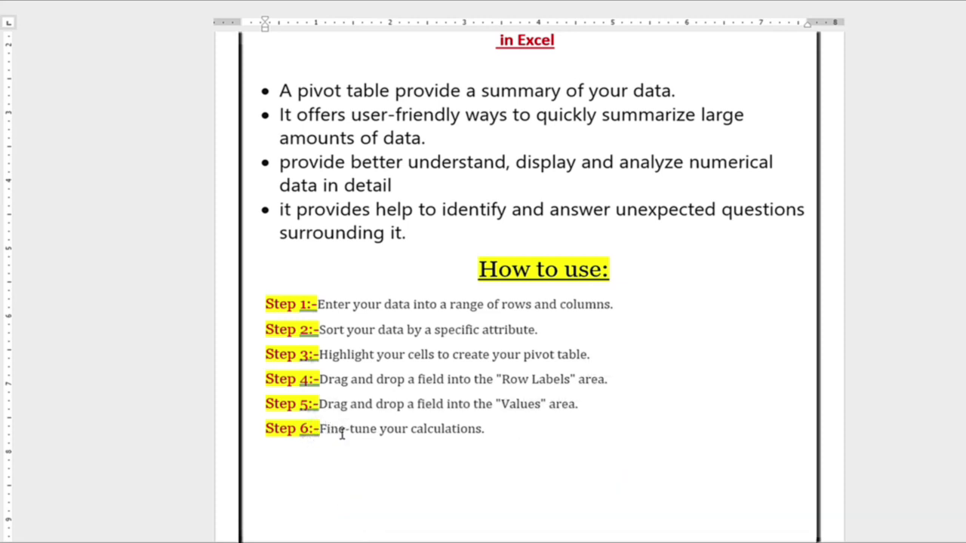
drag(496, 433, 345, 430)
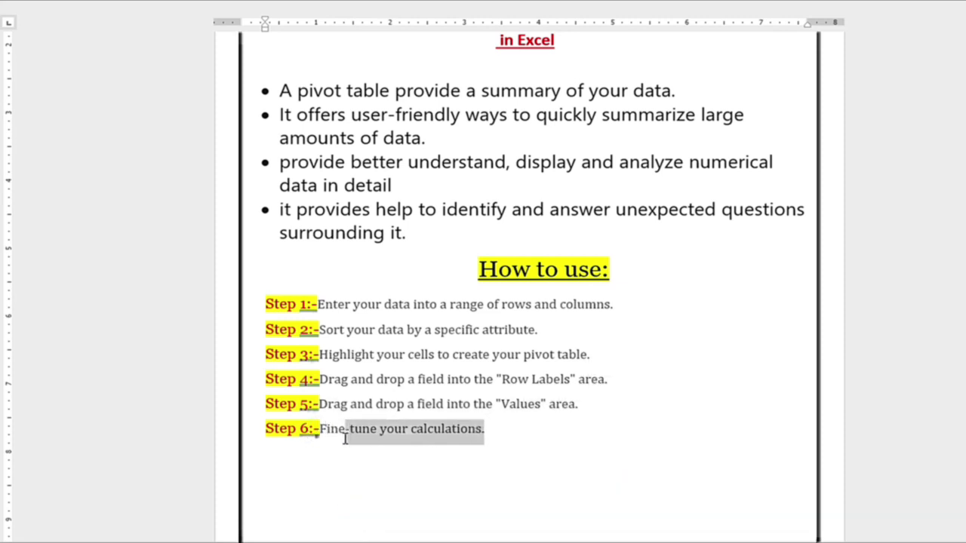
click(330, 379)
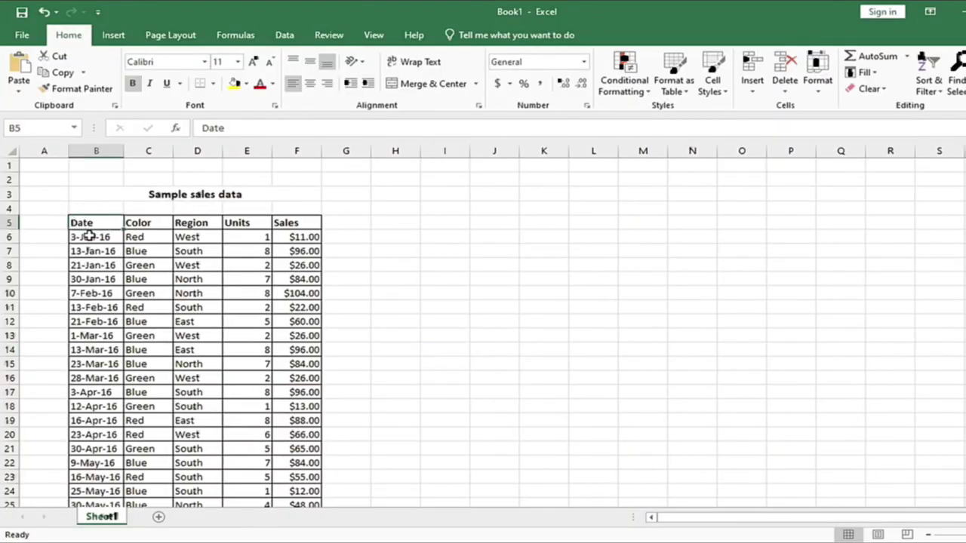
Step: Select the sales data from B5 down to F106, ending at 29-Apr-17
click(88, 236)
scroll(89, 236, down, 2)
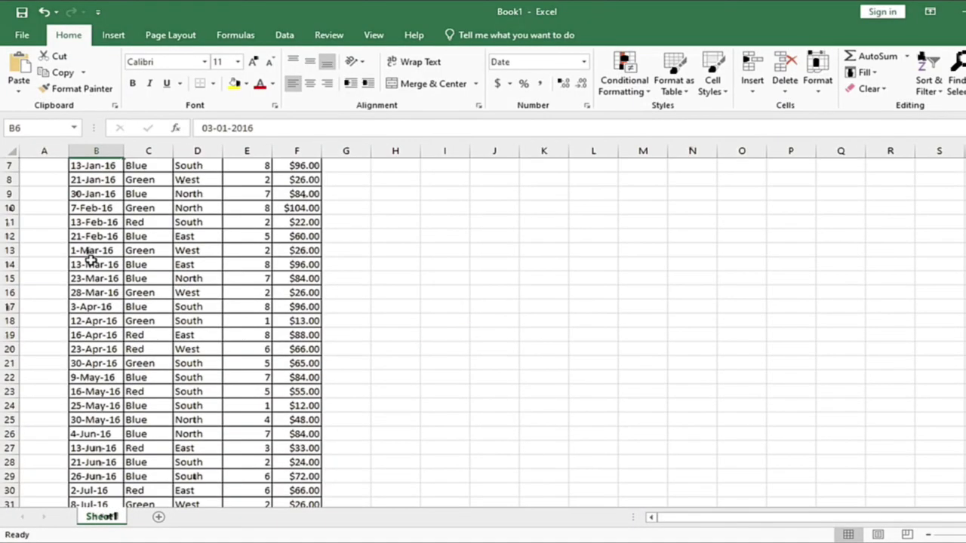
scroll(88, 253, down, 3)
scroll(85, 261, down, 3)
scroll(87, 261, down, 5)
scroll(91, 262, down, 7)
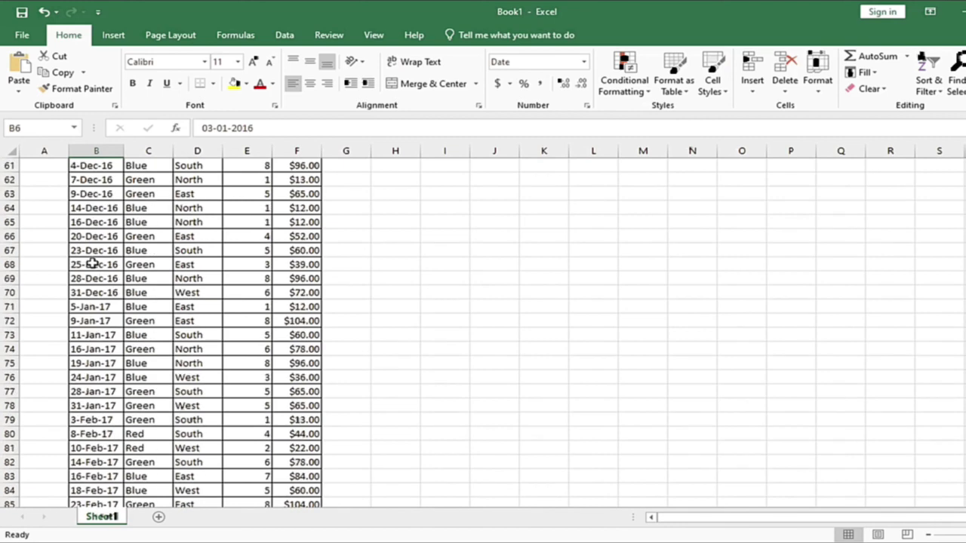
scroll(100, 279, up, 8)
scroll(102, 298, up, 6)
scroll(105, 295, up, 6)
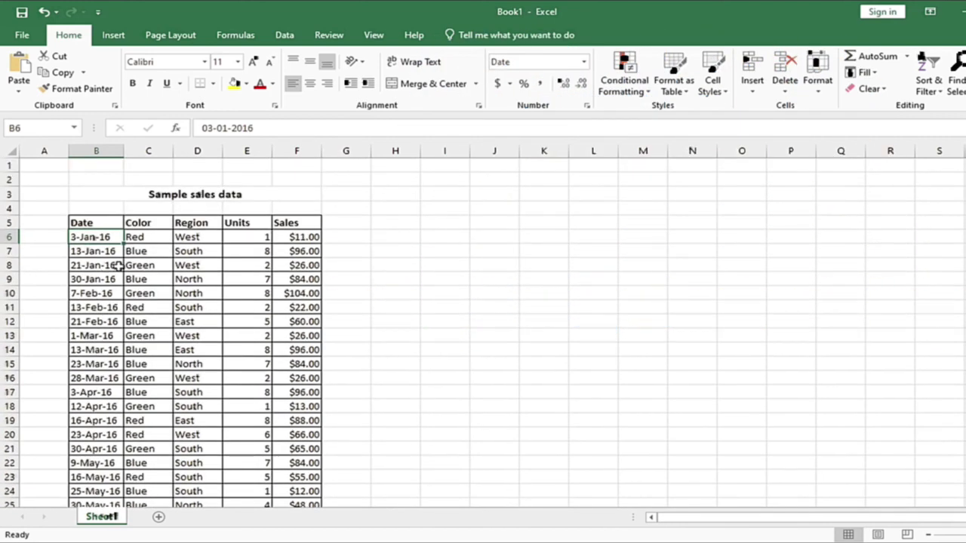
mouse_move(83, 223)
mouse_down()
mouse_move(296, 540)
mouse_move(296, 453)
mouse_up()
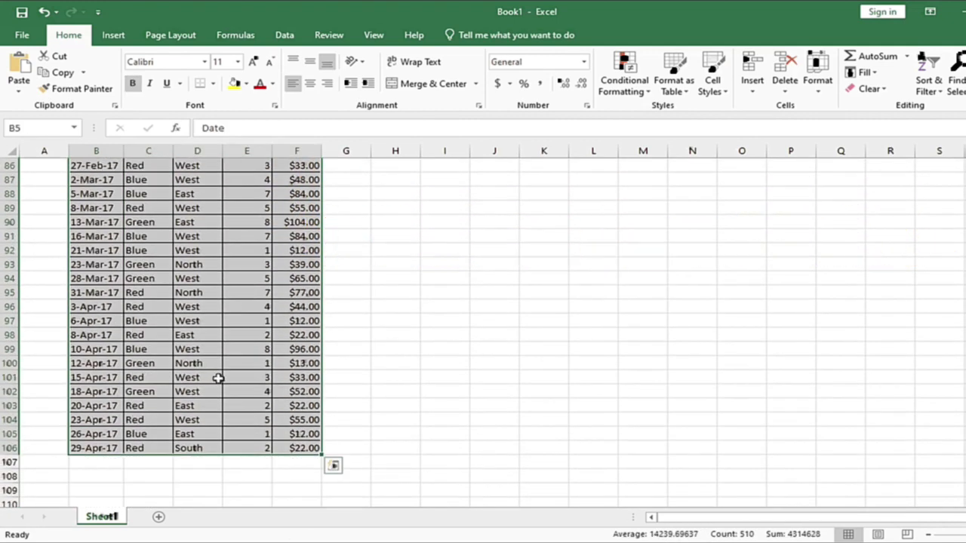
click(113, 35)
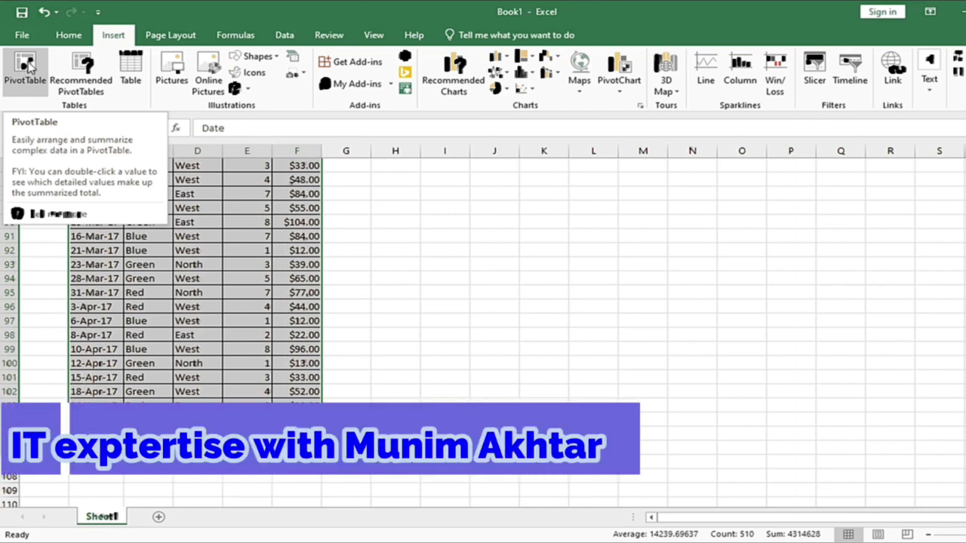
Step: Insert a PivotTable from the selection on the existing worksheet at Sheet1!$H$7
click(30, 68)
mouse_move(417, 68)
mouse_down()
mouse_move(469, 48)
mouse_move(467, 35)
mouse_up()
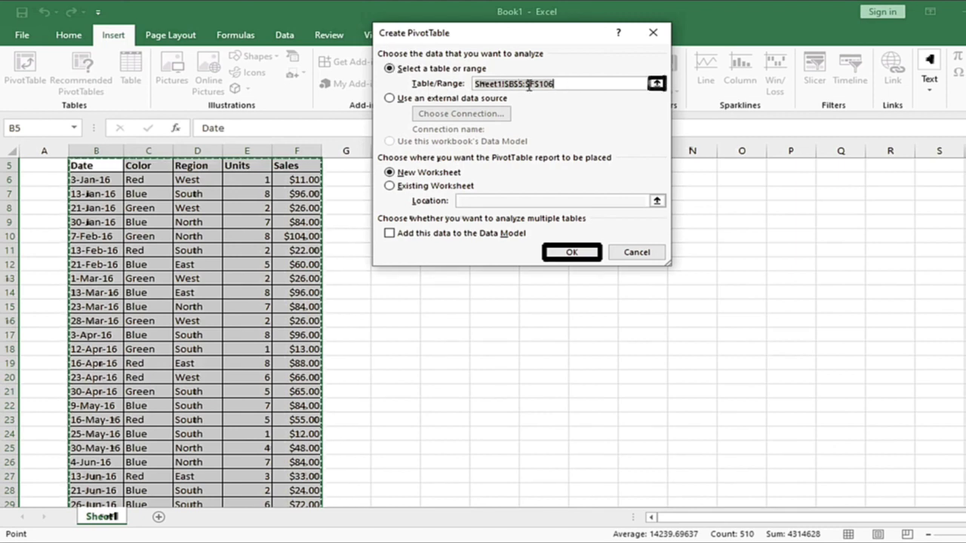
click(555, 84)
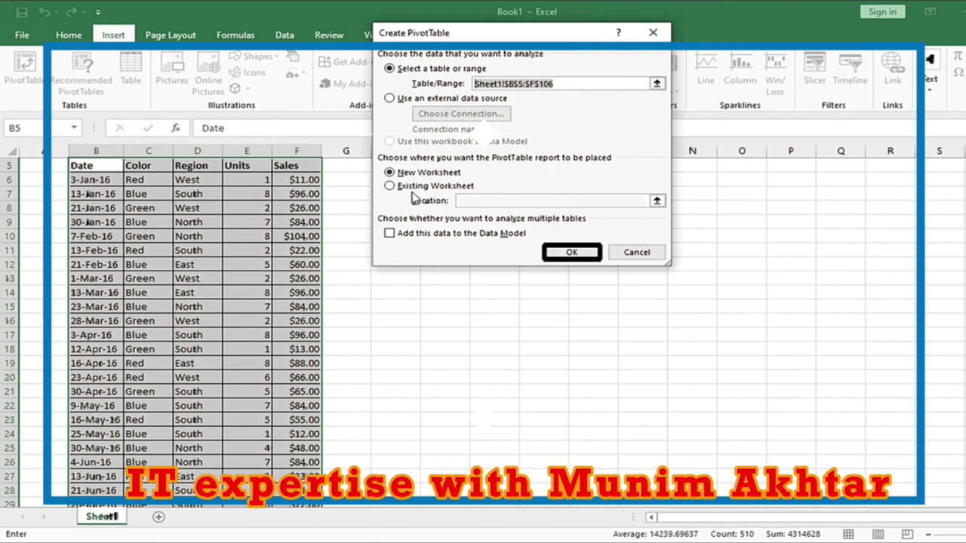
click(406, 190)
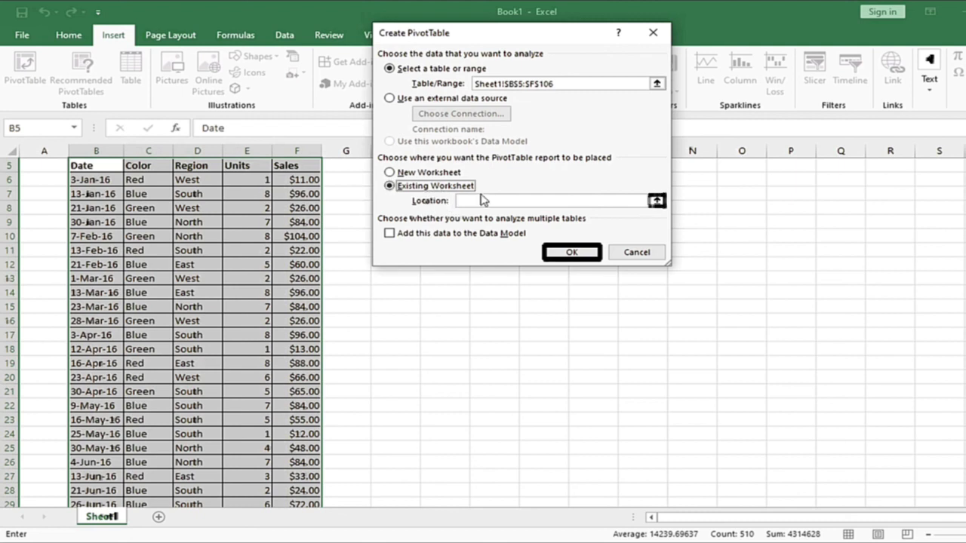
click(656, 202)
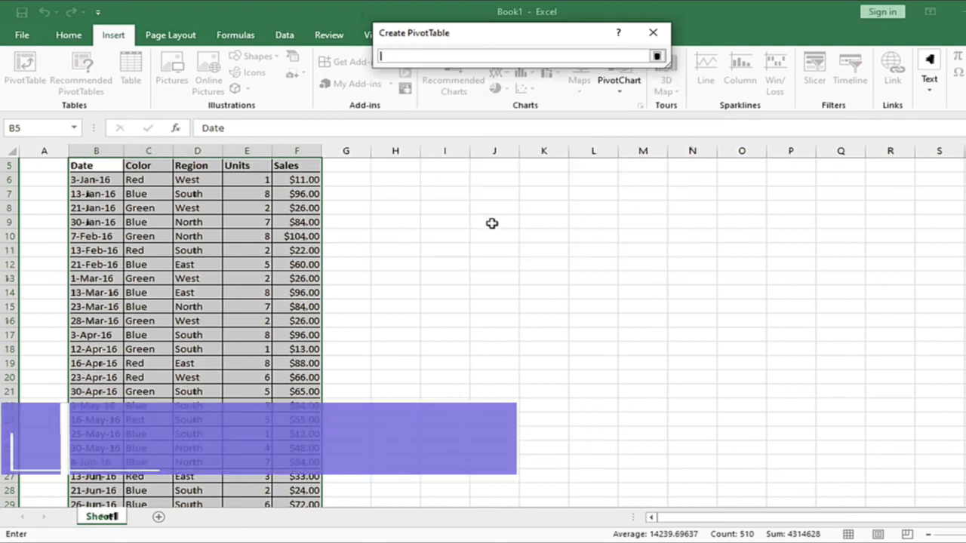
click(400, 191)
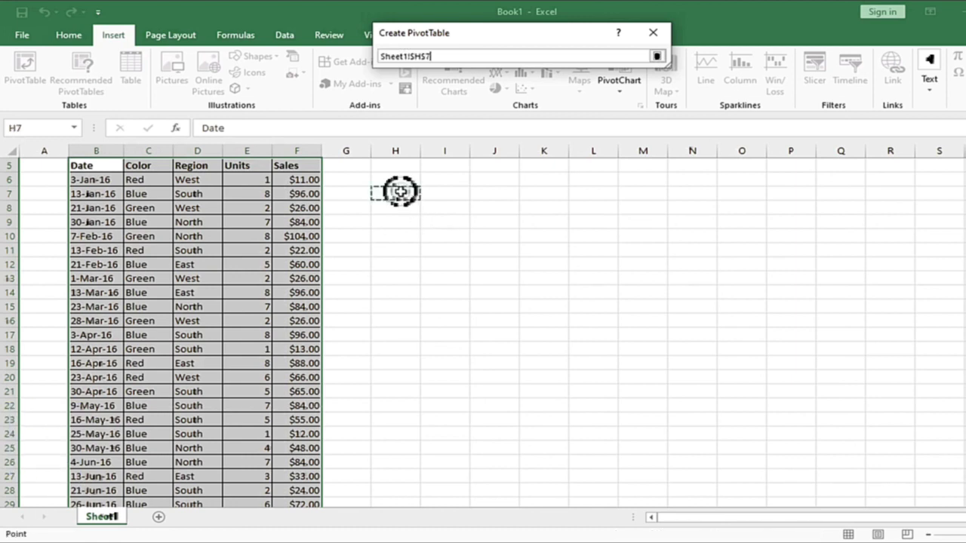
click(655, 32)
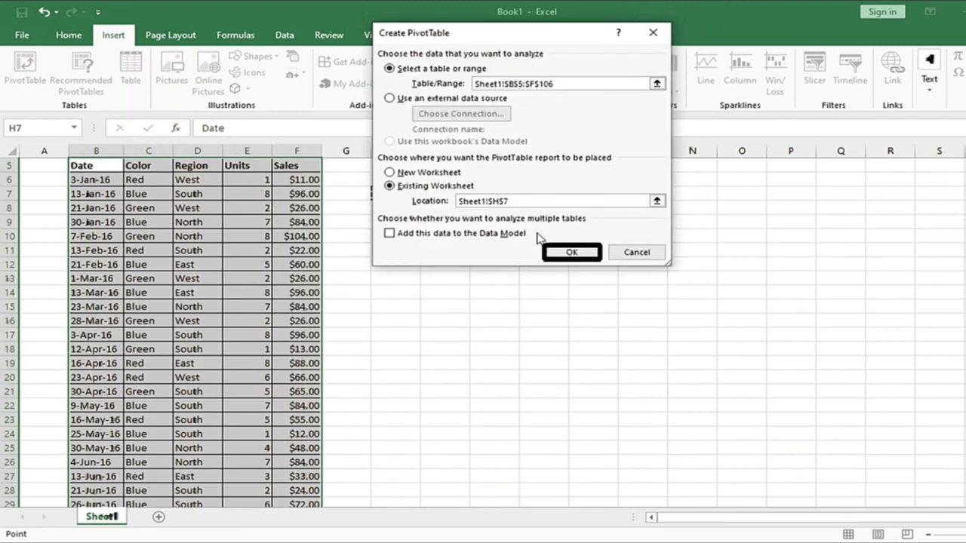
click(578, 256)
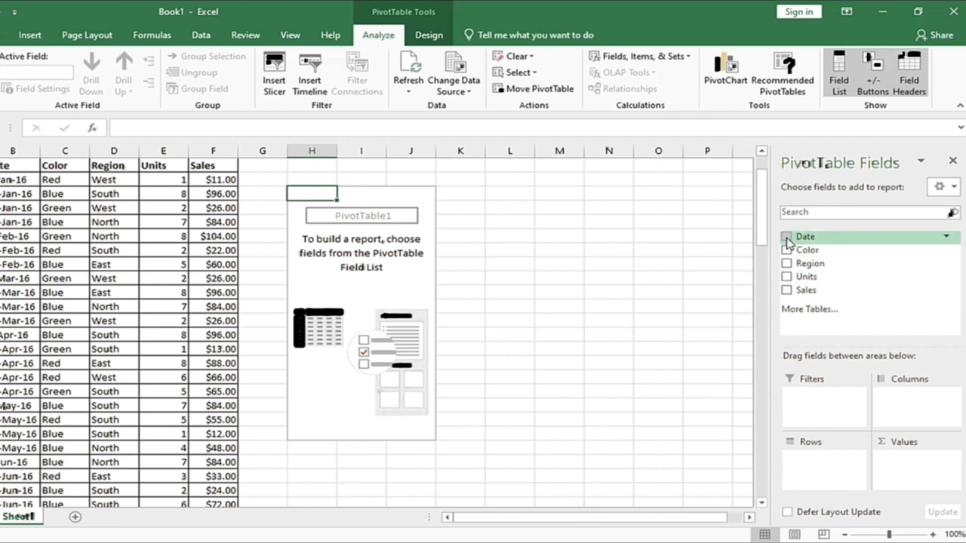
Step: Put Date and then Units into the PivotTable Rows area
mouse_move(787, 240)
mouse_down()
mouse_move(824, 477)
mouse_move(822, 461)
mouse_up()
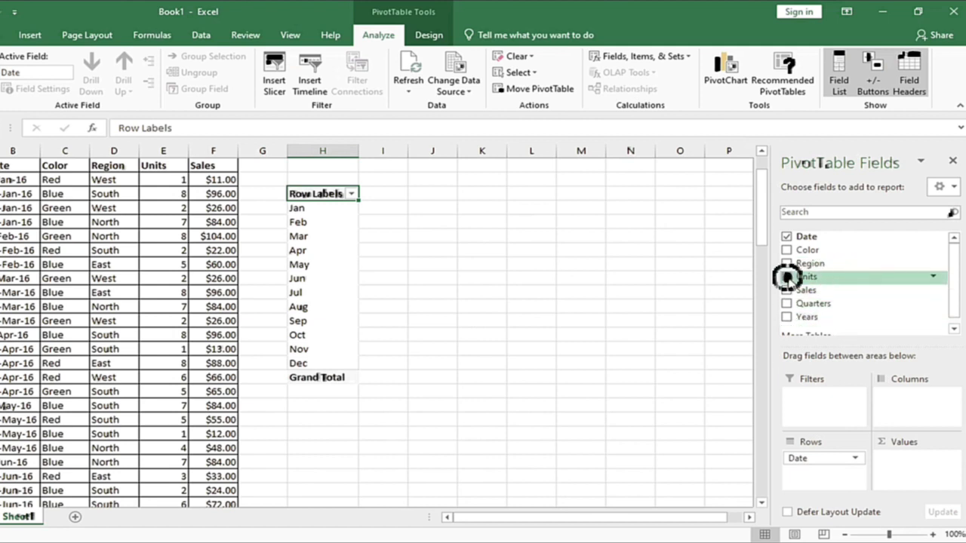
drag(787, 276, 821, 472)
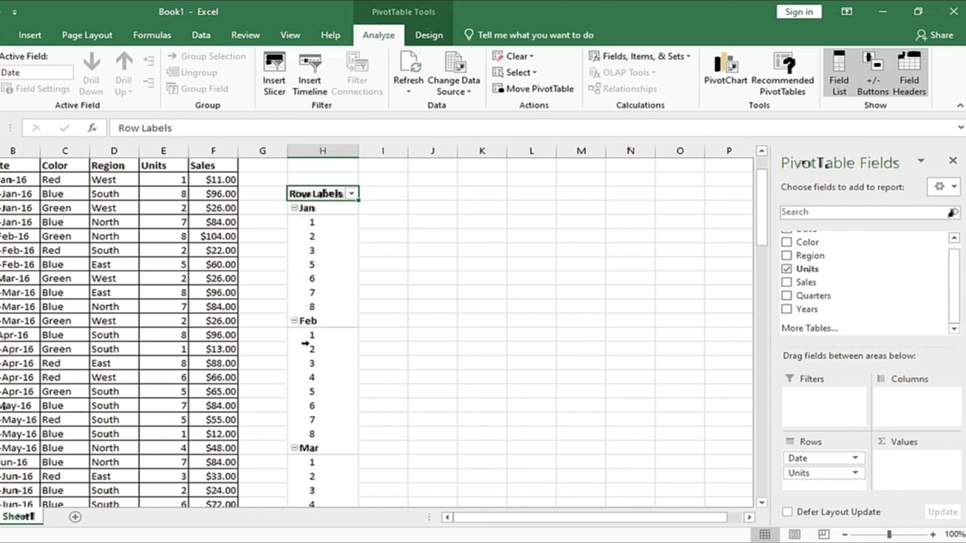
scroll(330, 424, down, 3)
scroll(330, 424, down, 3)
scroll(332, 410, down, 4)
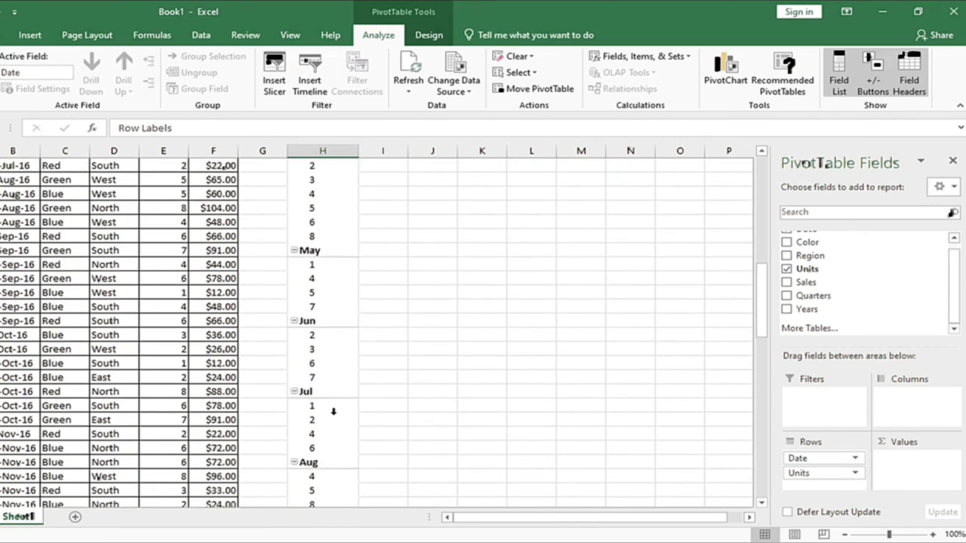
scroll(329, 362, up, 11)
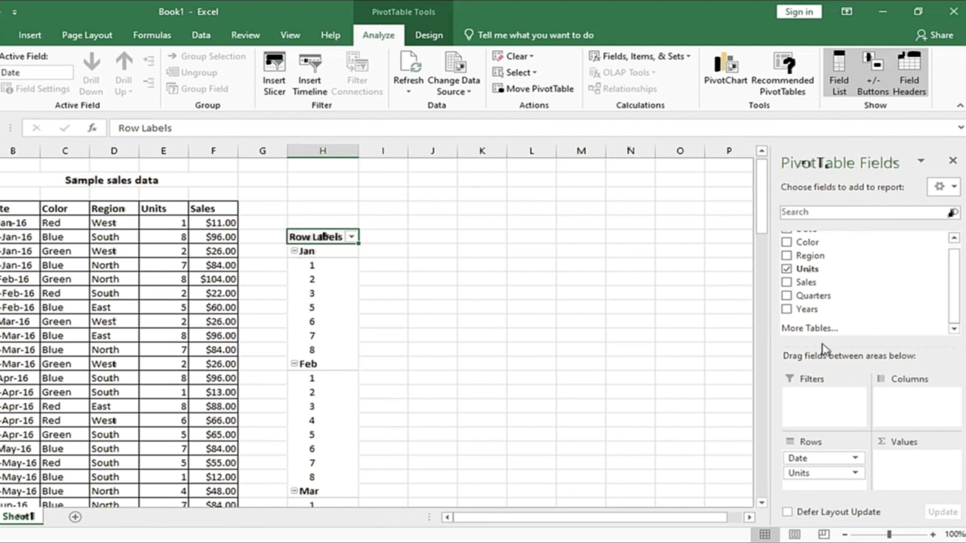
scroll(828, 295, up, 1)
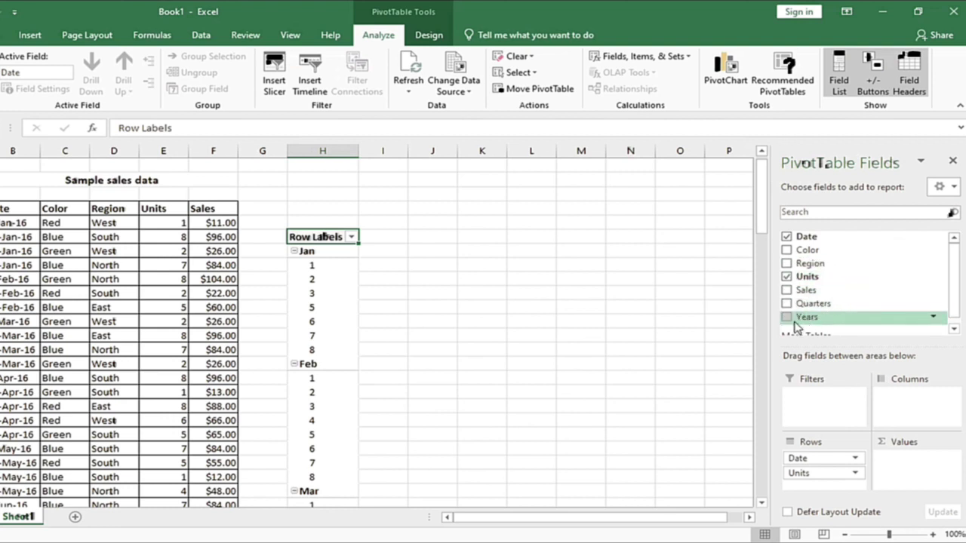
Step: Put Years into Columns and Sum of Sales into Values, then select the pivot table
drag(791, 322, 899, 473)
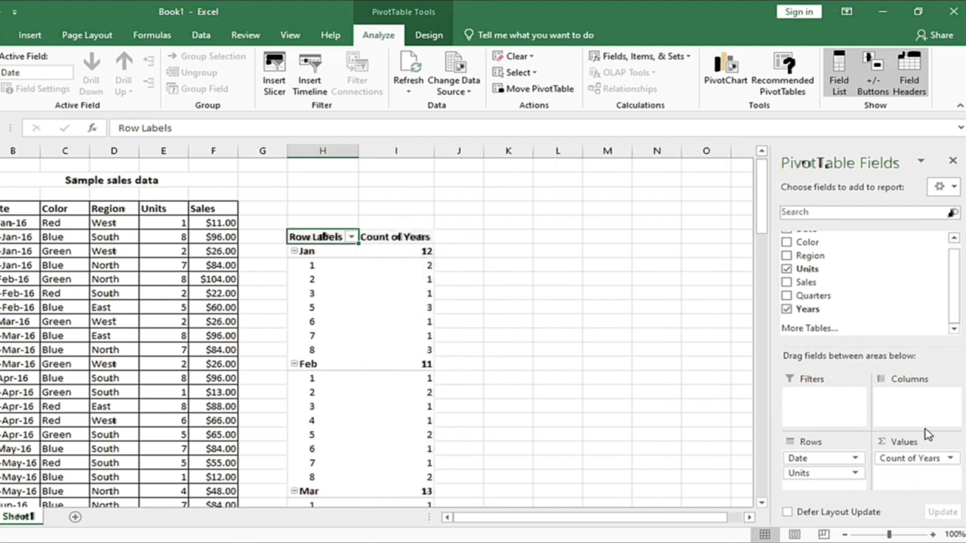
drag(911, 410, 913, 400)
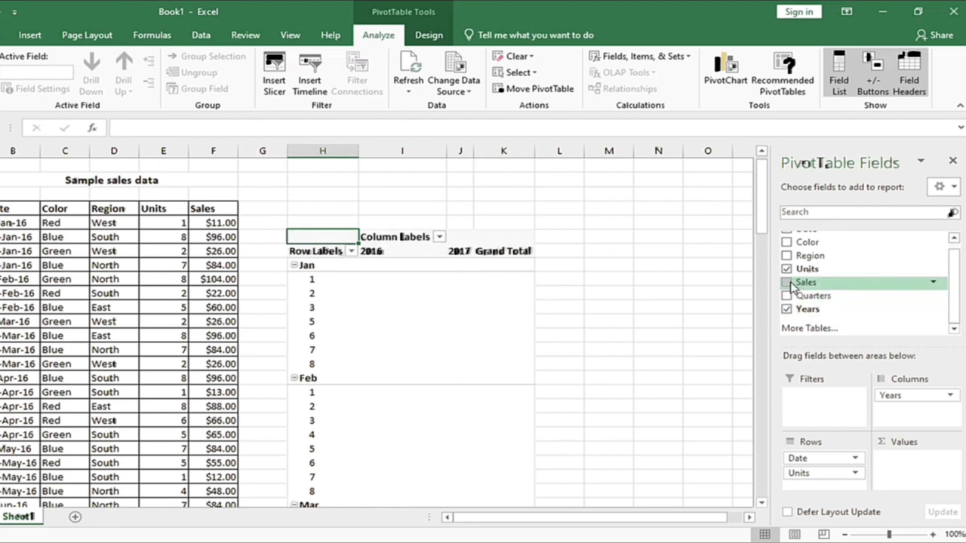
drag(791, 287, 879, 464)
scroll(551, 310, down, 1)
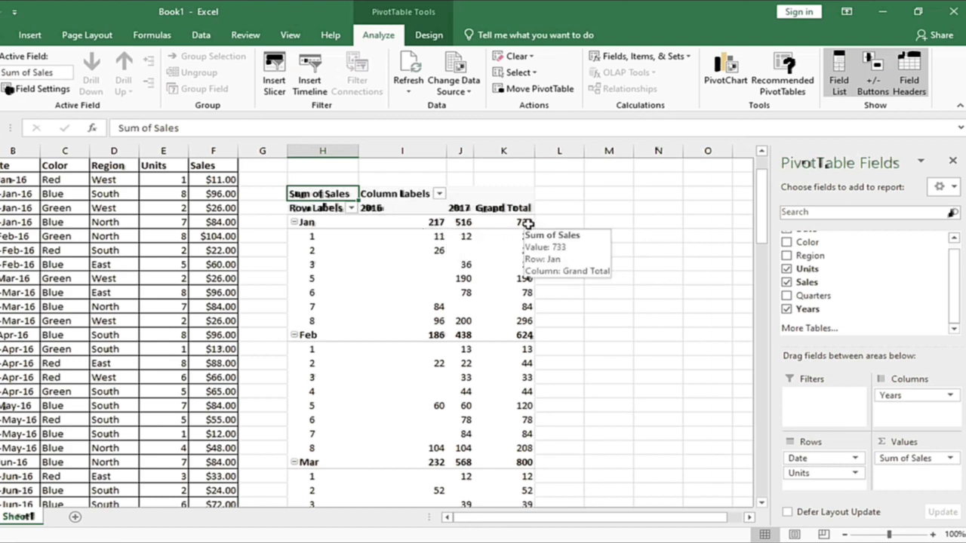
mouse_move(526, 224)
mouse_down()
mouse_move(372, 337)
mouse_move(347, 534)
mouse_move(298, 475)
mouse_up()
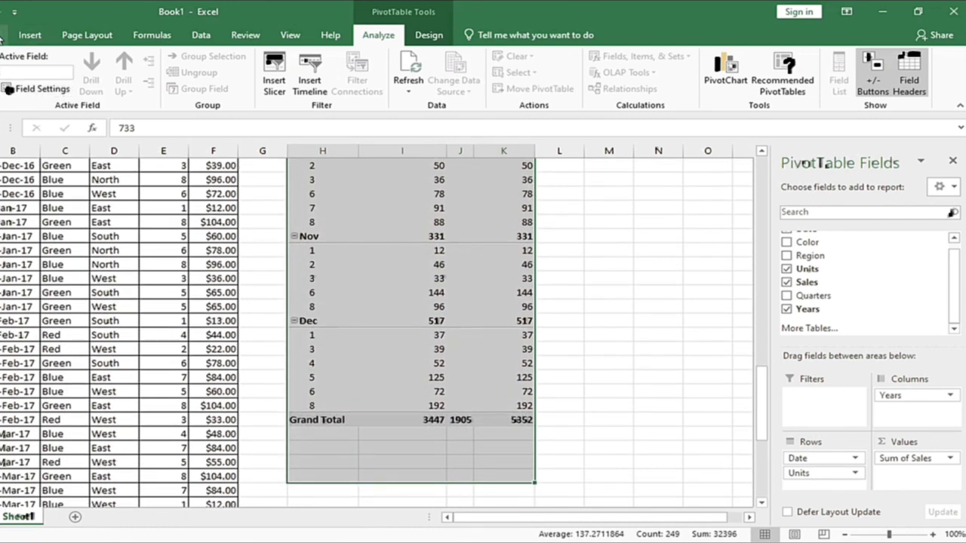
Step: Apply All Borders to every pivot table cell, then deselect it to see the borders
click(3, 35)
click(130, 83)
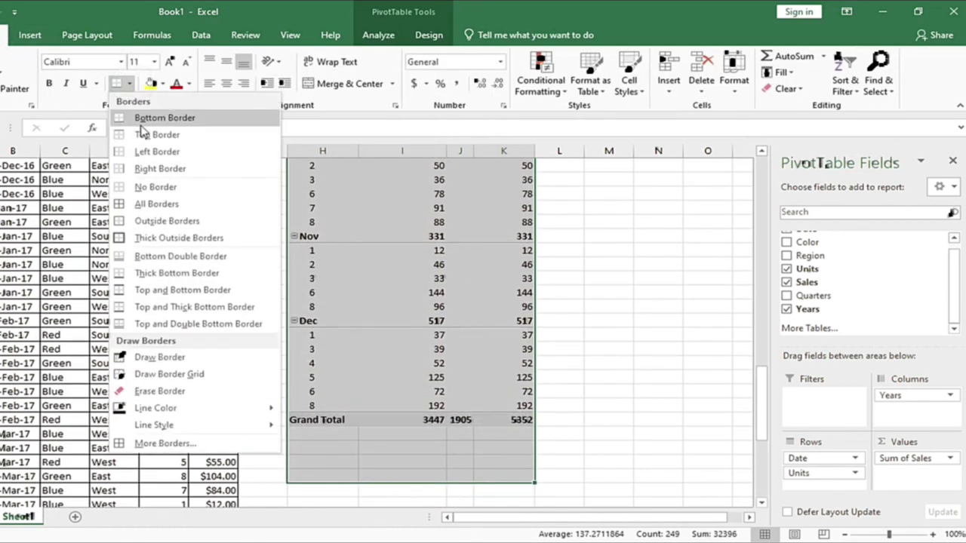
click(139, 210)
scroll(423, 239, up, 20)
click(593, 304)
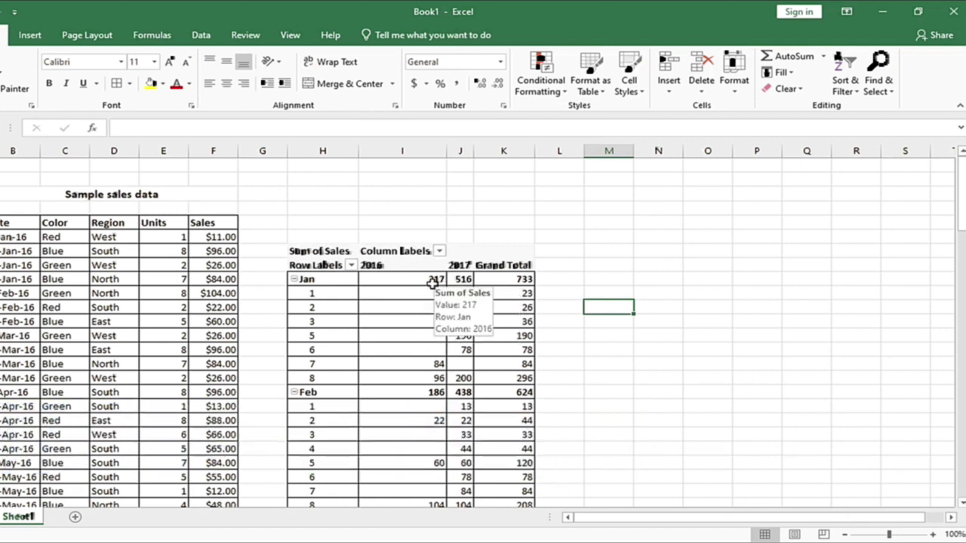
Step: Check the January pivot values (733, 23, 26), then remove Units from the pivot rows
click(524, 279)
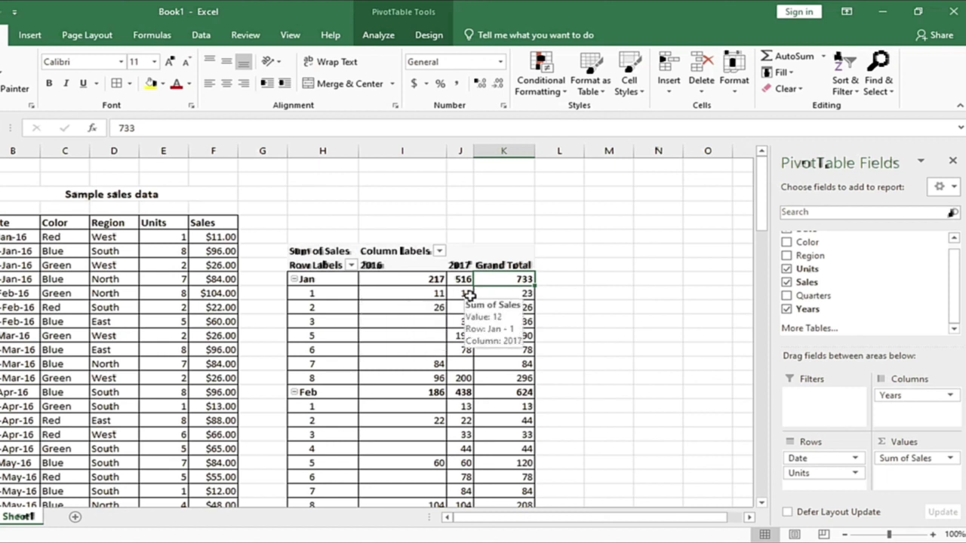
click(428, 294)
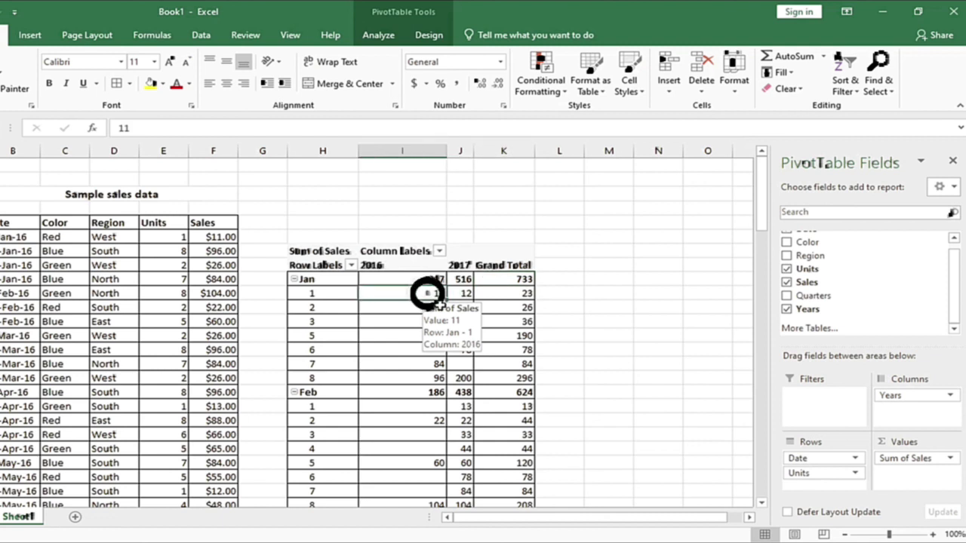
click(526, 294)
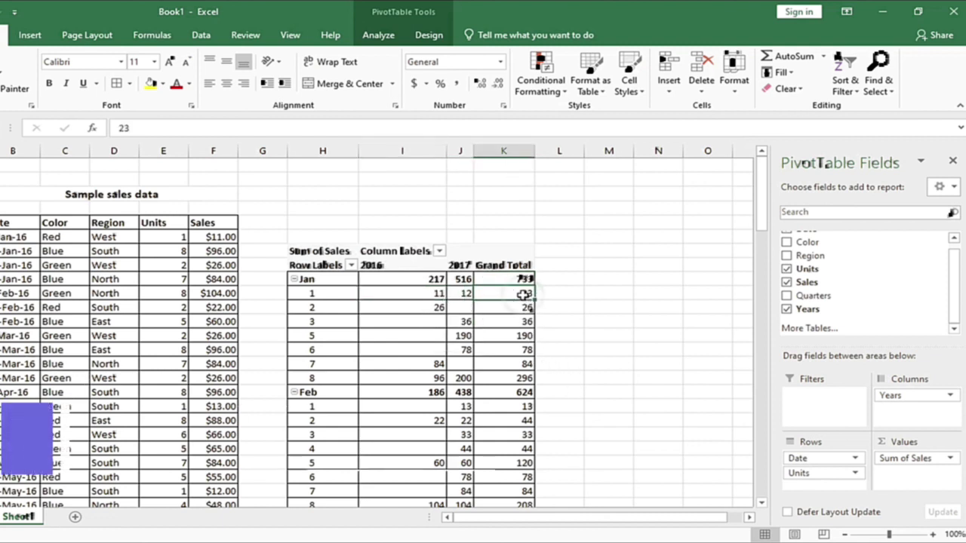
click(421, 303)
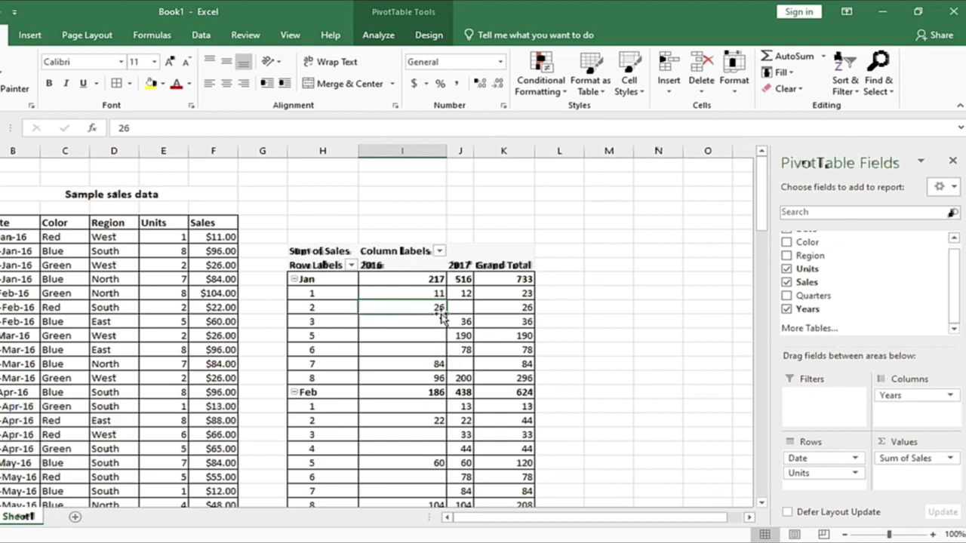
click(462, 310)
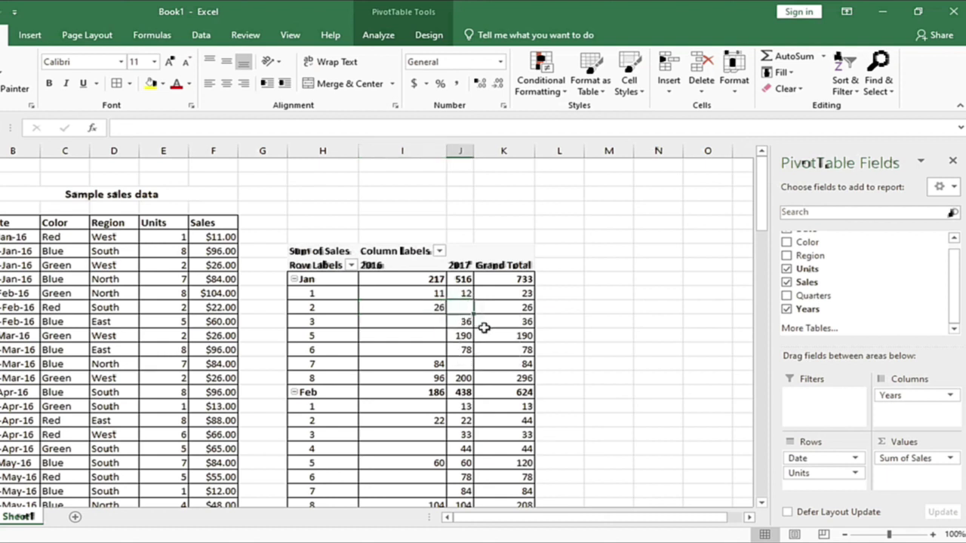
click(524, 311)
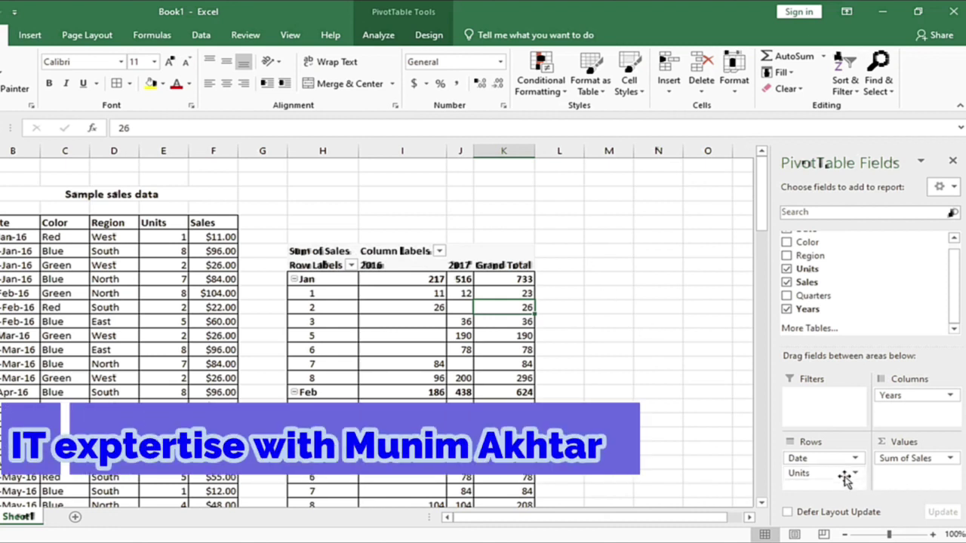
click(786, 270)
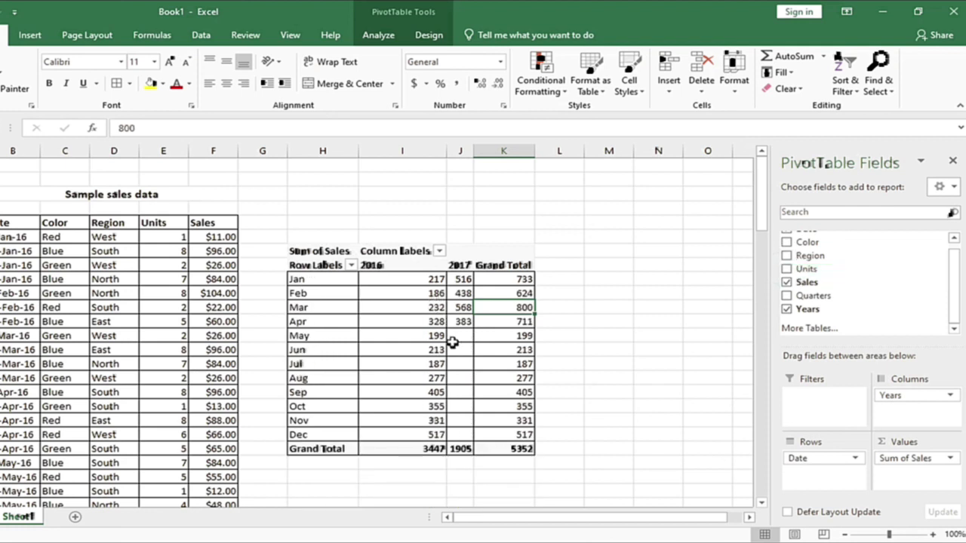